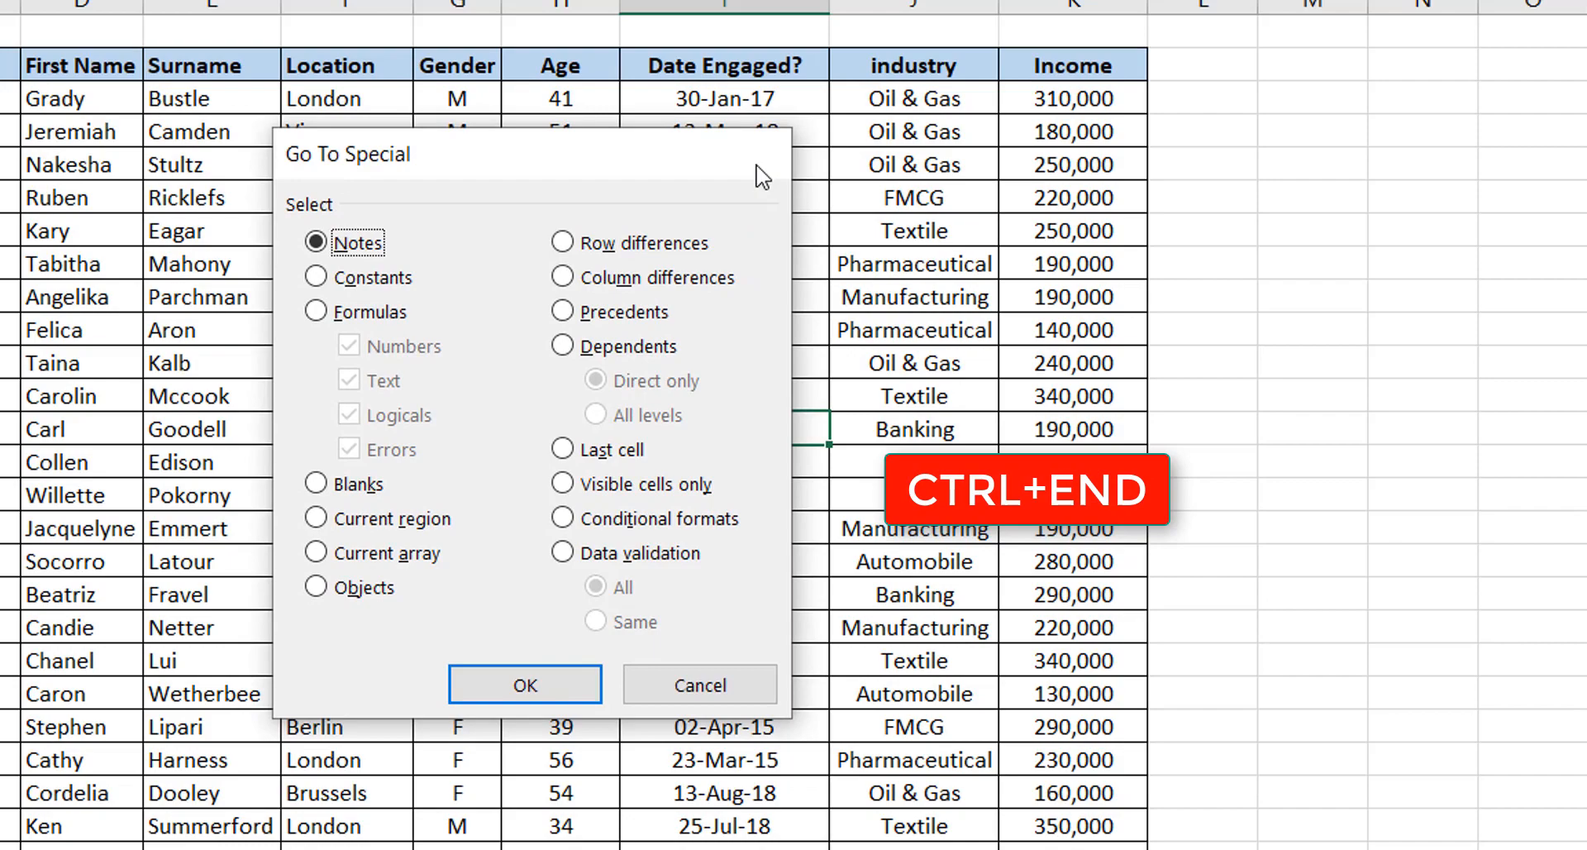
- Jump from cell B3 to the sheet's last used cell, and return to the first S/N entry in B3
click(137, 283)
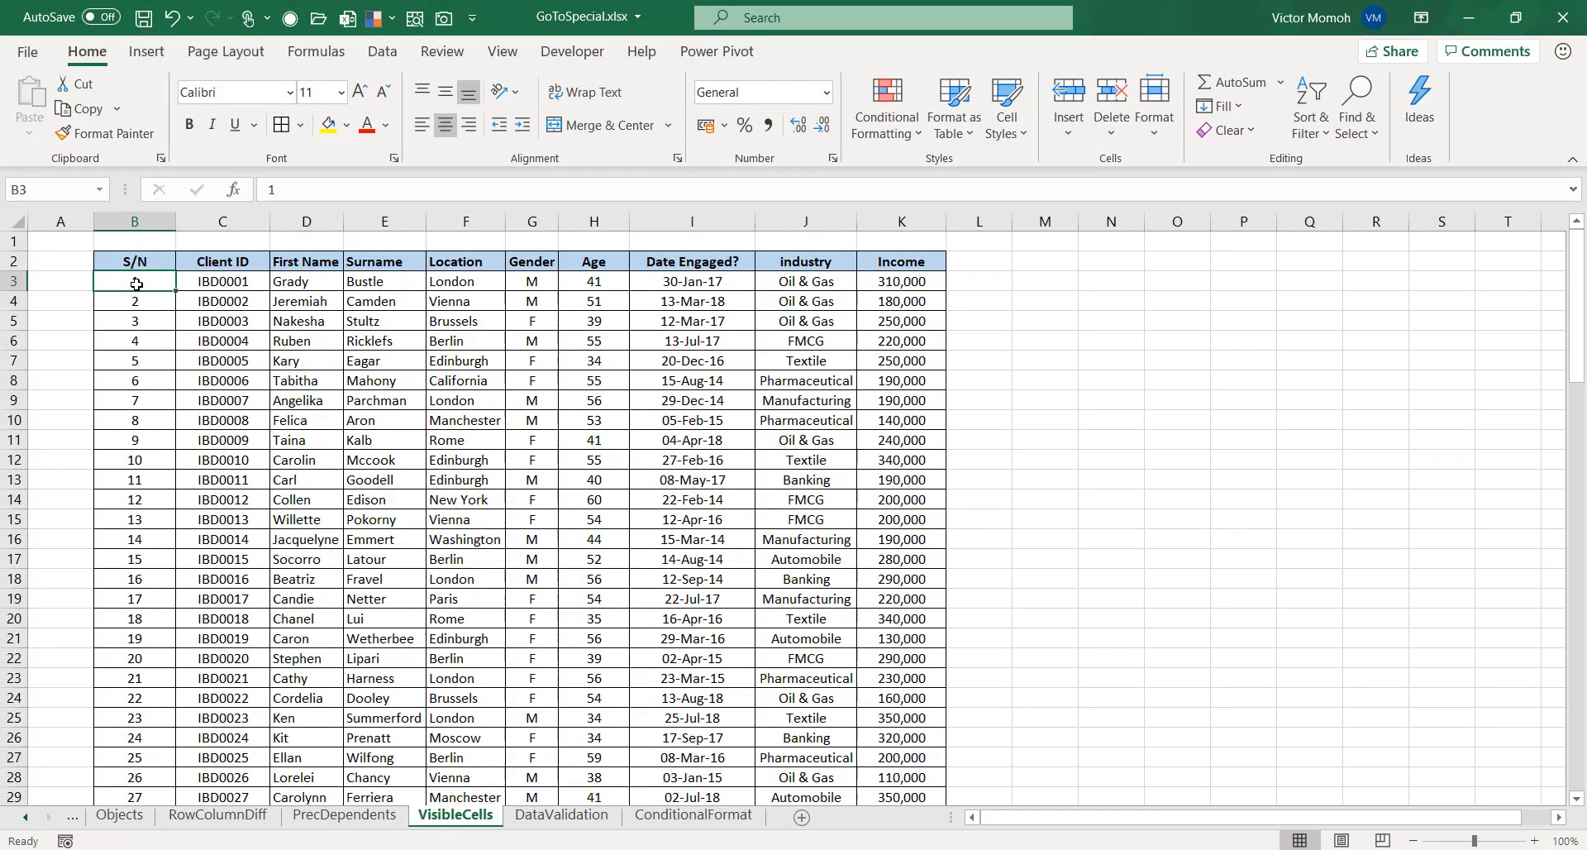
key(ctrl+End)
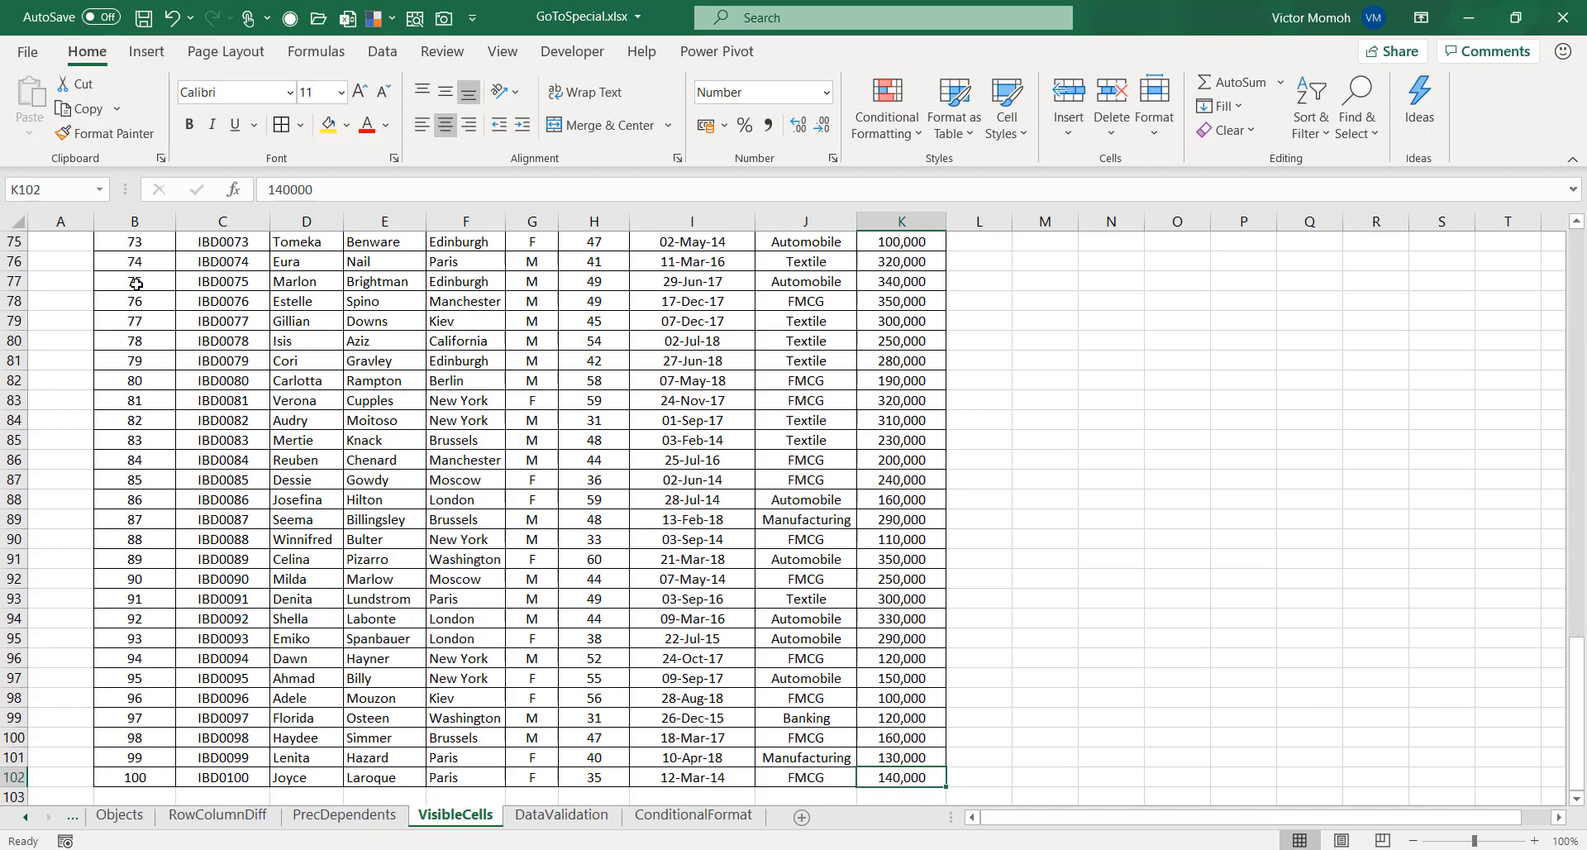
key(ctrl+Up)
key(ctrl+Left)
key(Down)
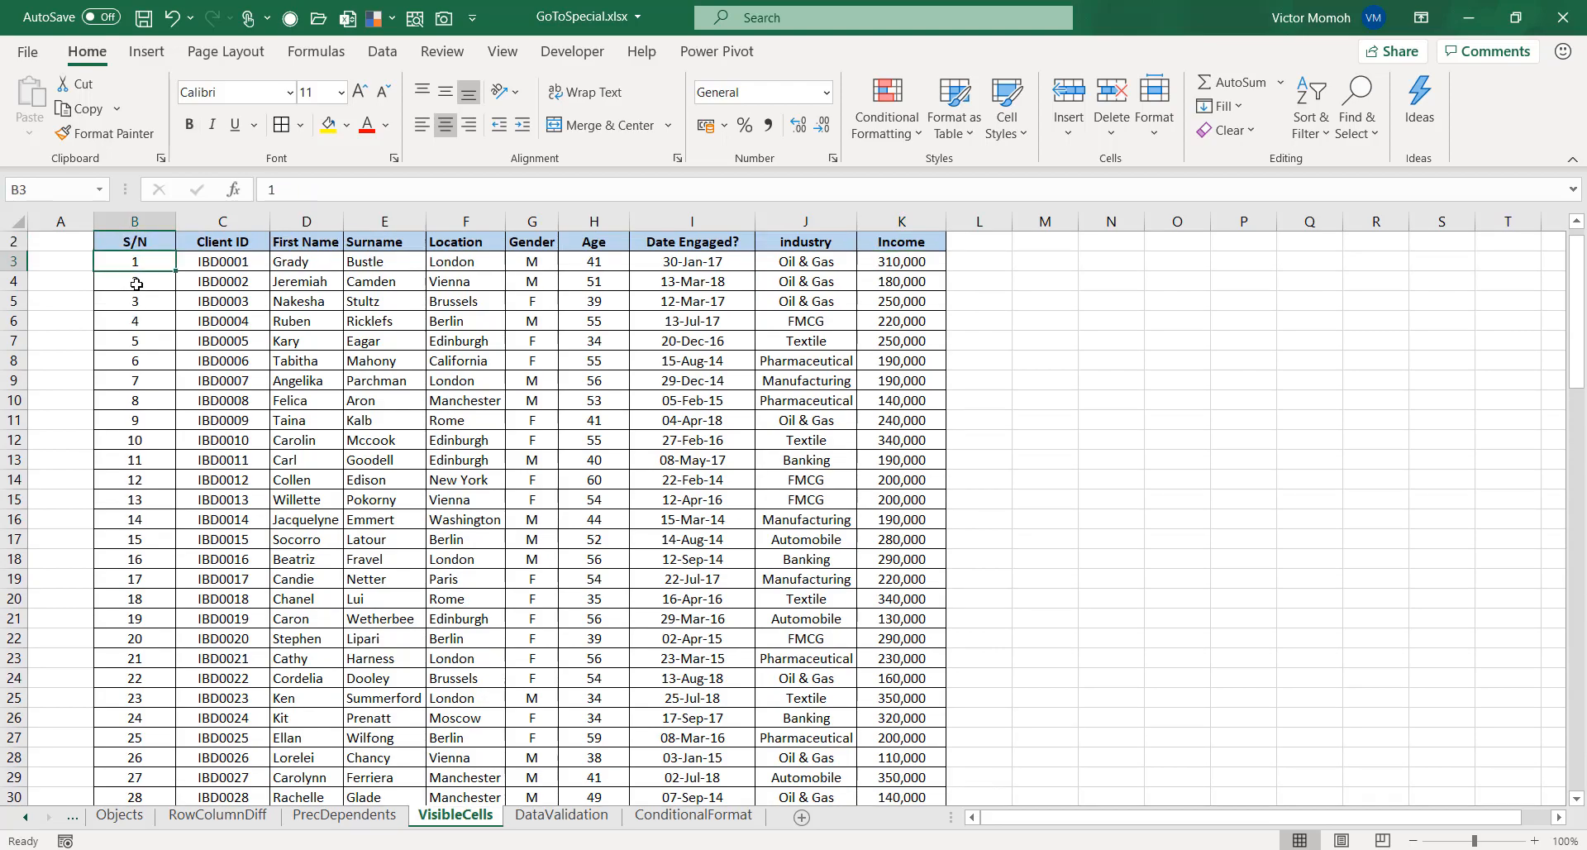
- Go to the last used cell of the VisibleCells sheet with the Go To Special option Last cell
key(ctrl+g)
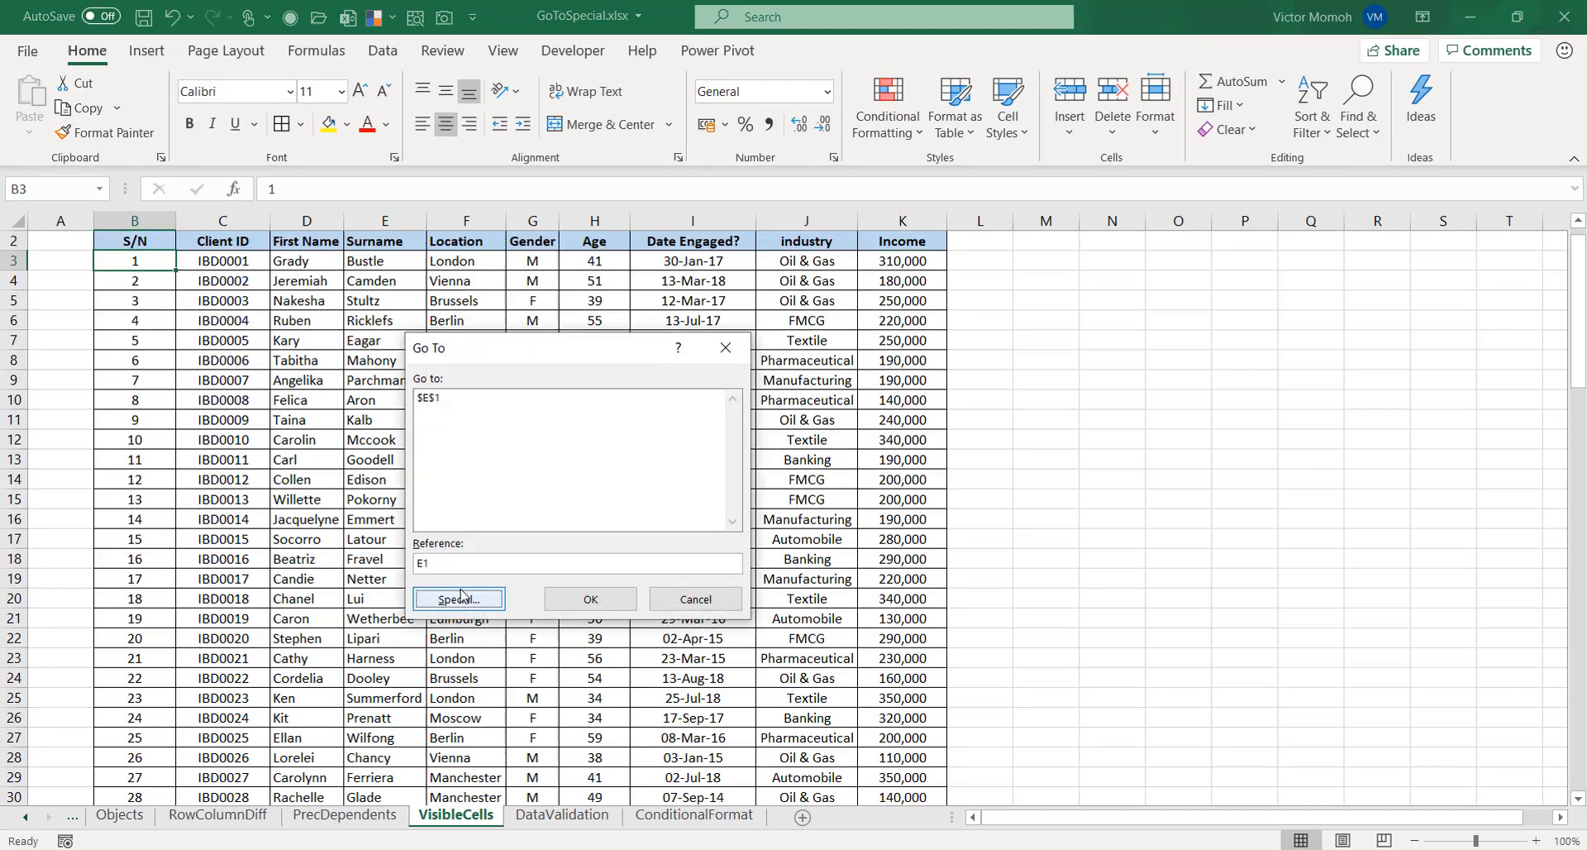
click(460, 596)
click(638, 490)
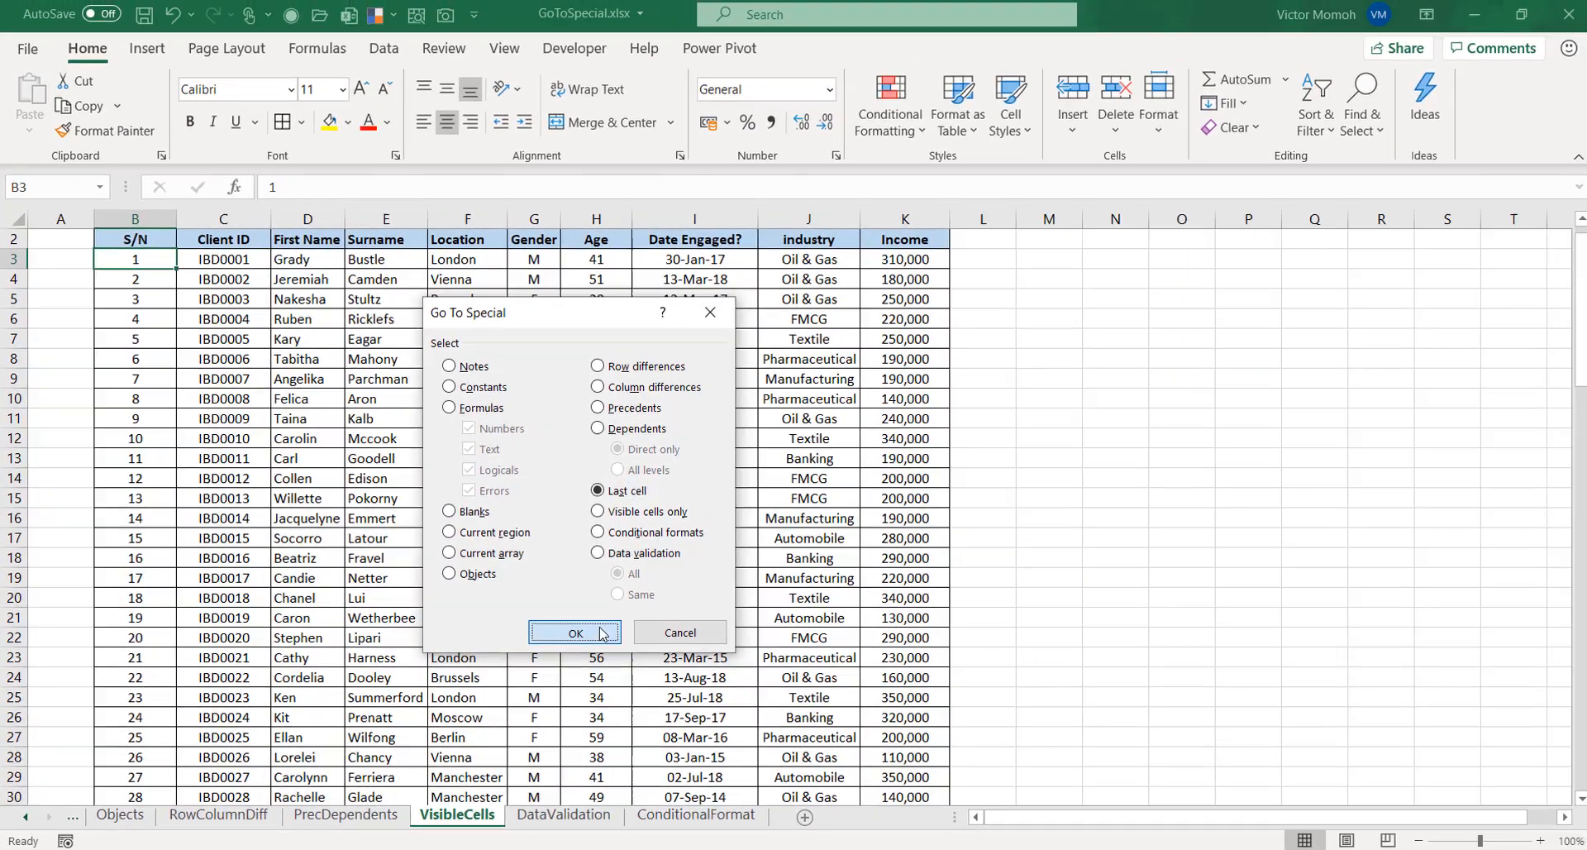
click(820, 539)
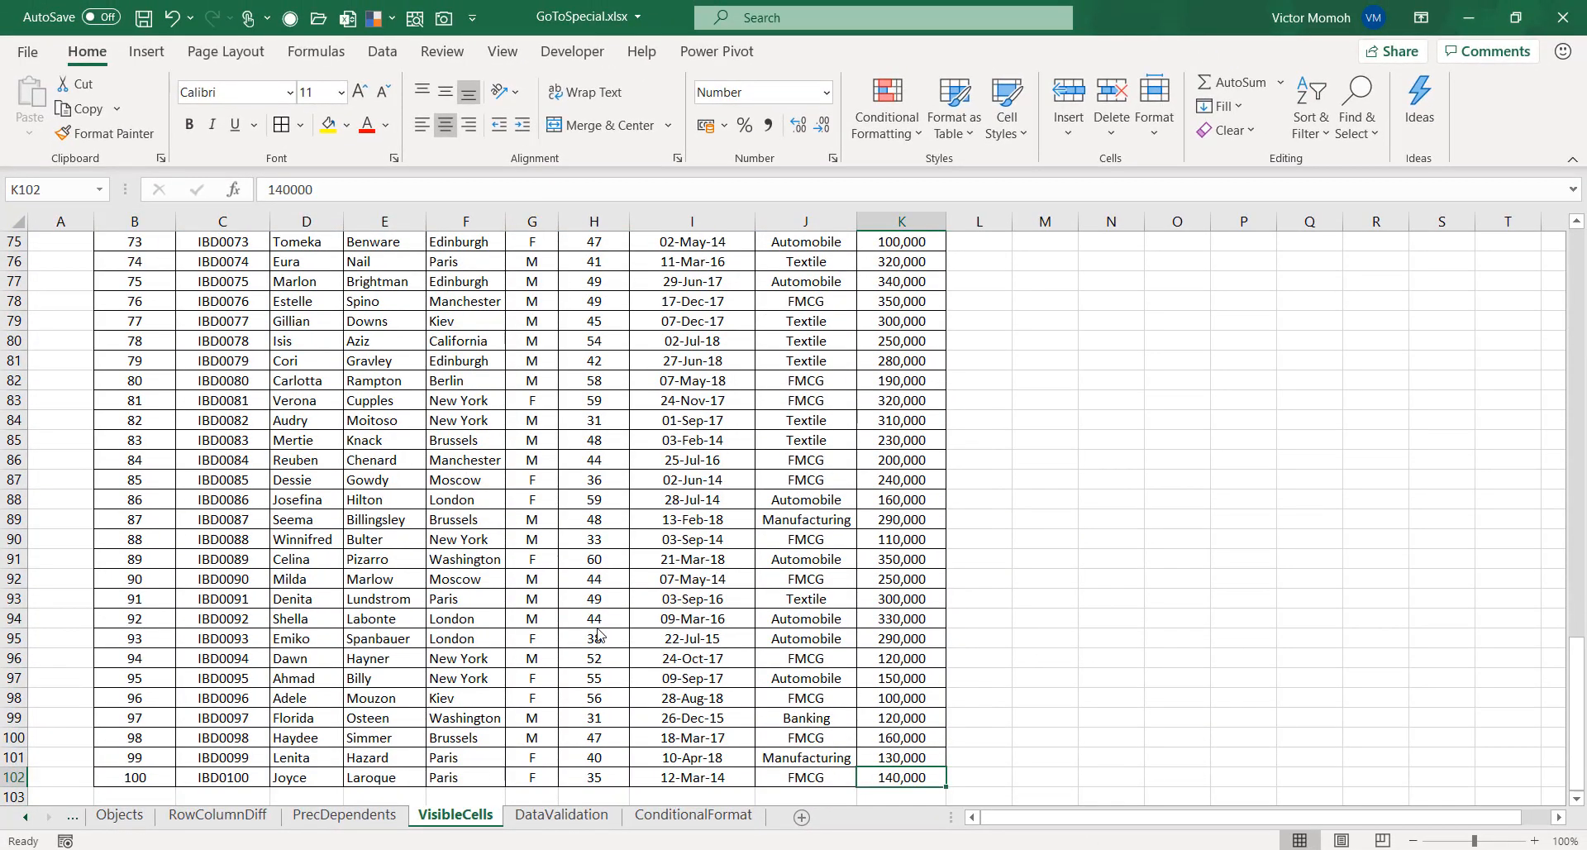
- Return to the S/N header in B2 and jump along row 2 to the sheet's final column, cell XFD2
key(ctrl+Up)
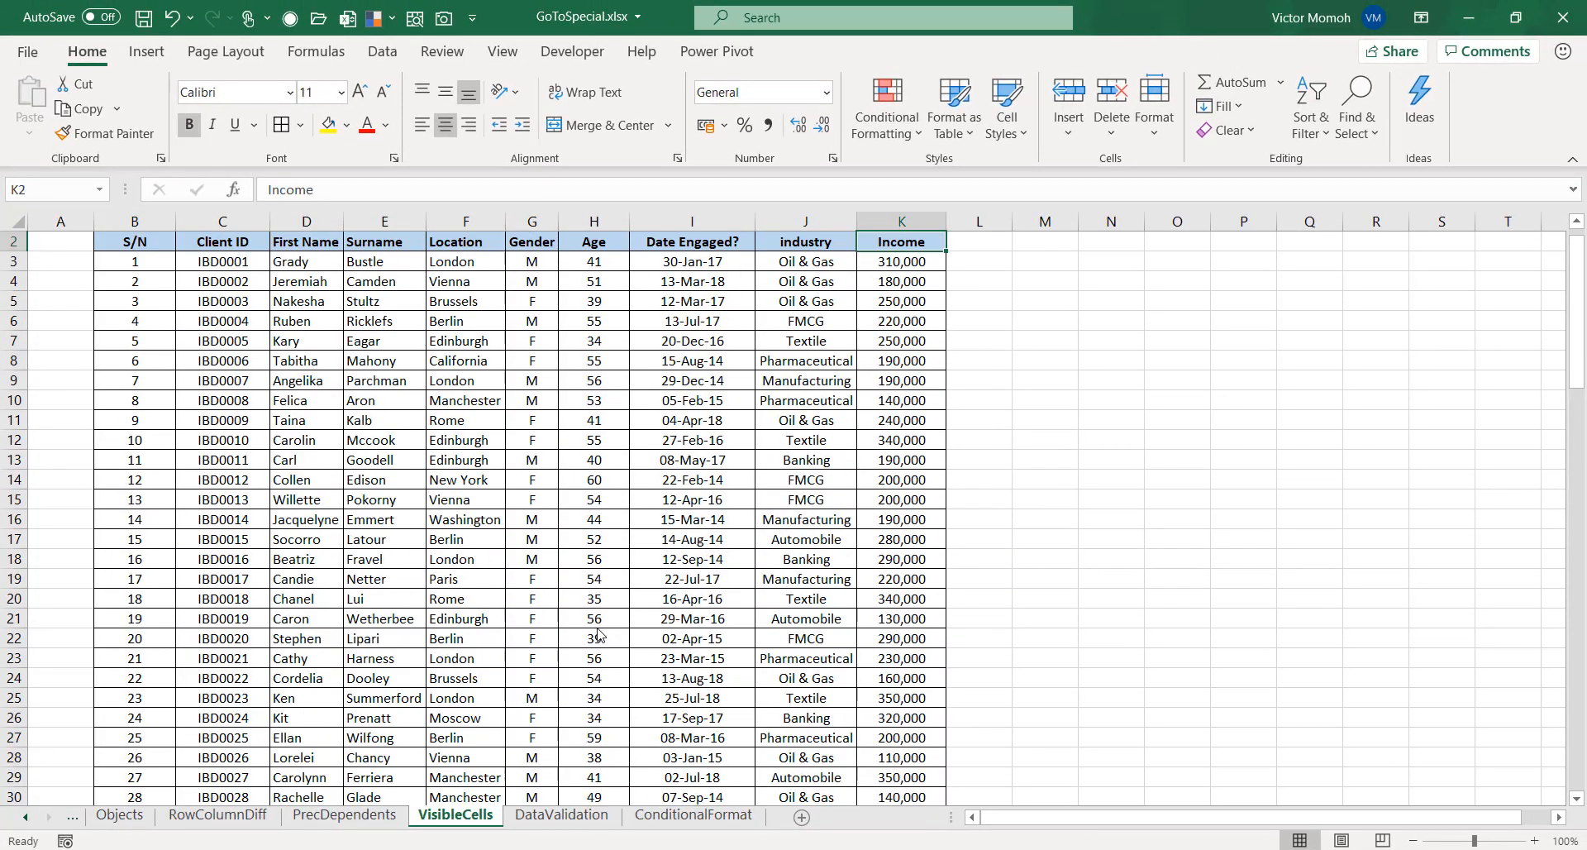
key(Left)
key(ctrl+Left)
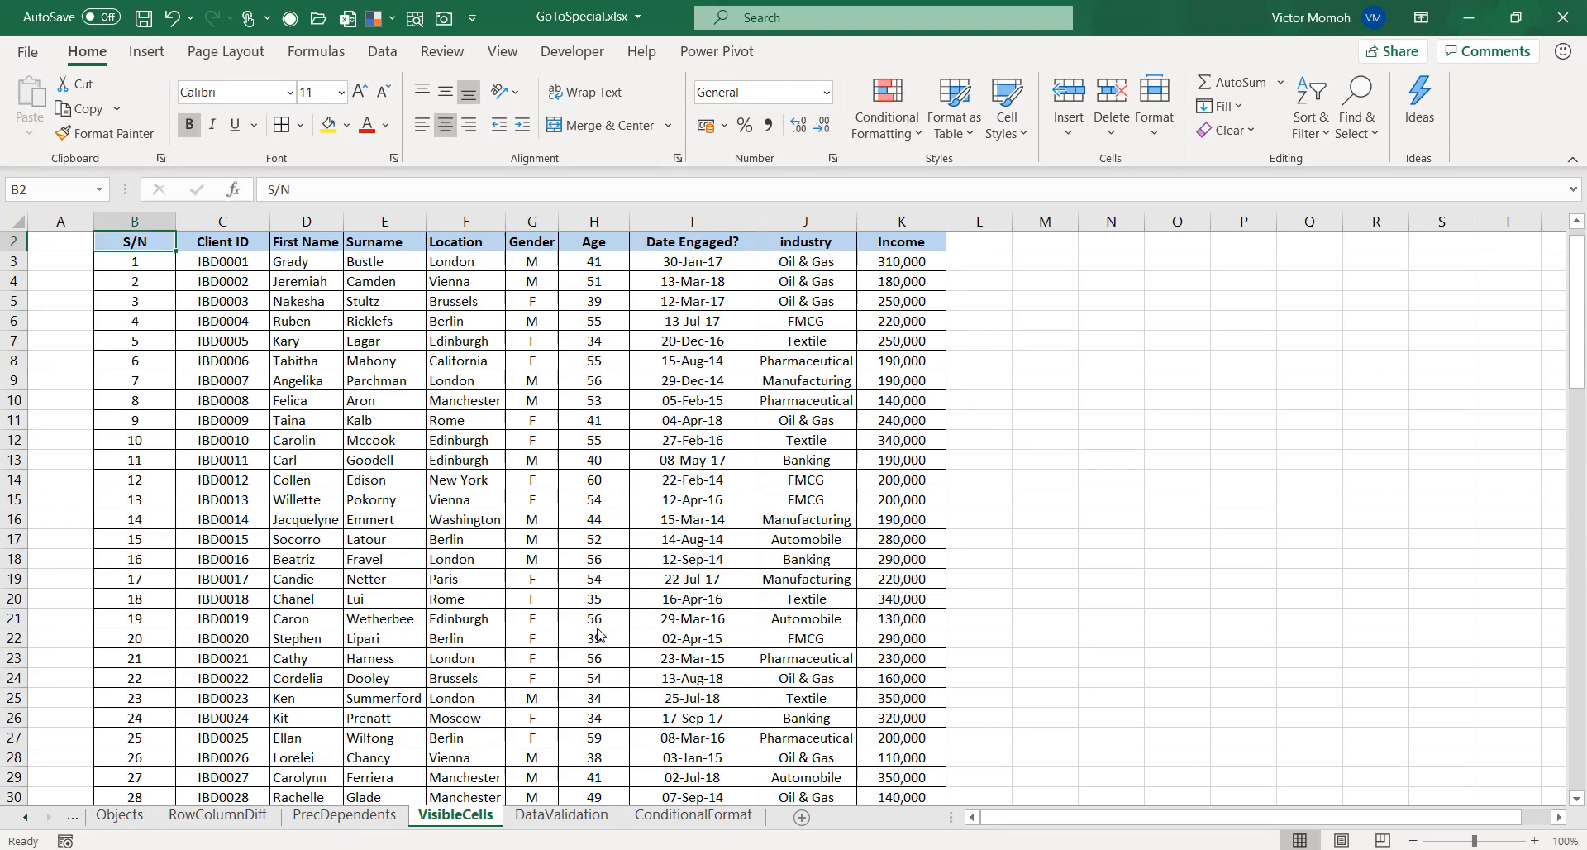
key(ctrl+Right)
key(ctrl+Right)
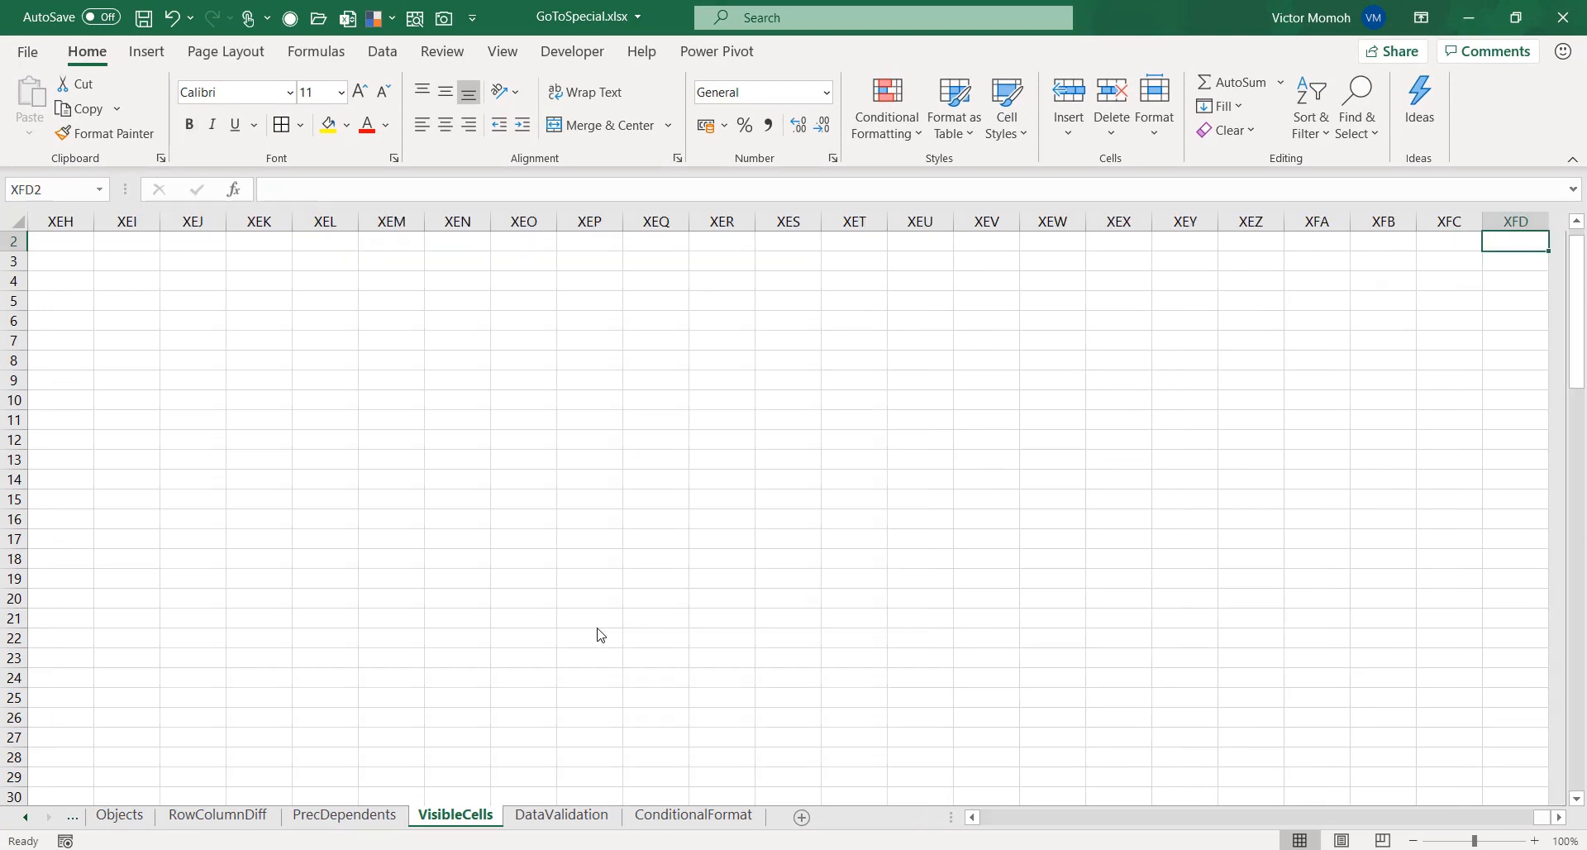
- From XFD2, use the Go To Special option Last cell to return to the end of the client table
key(ctrl+g)
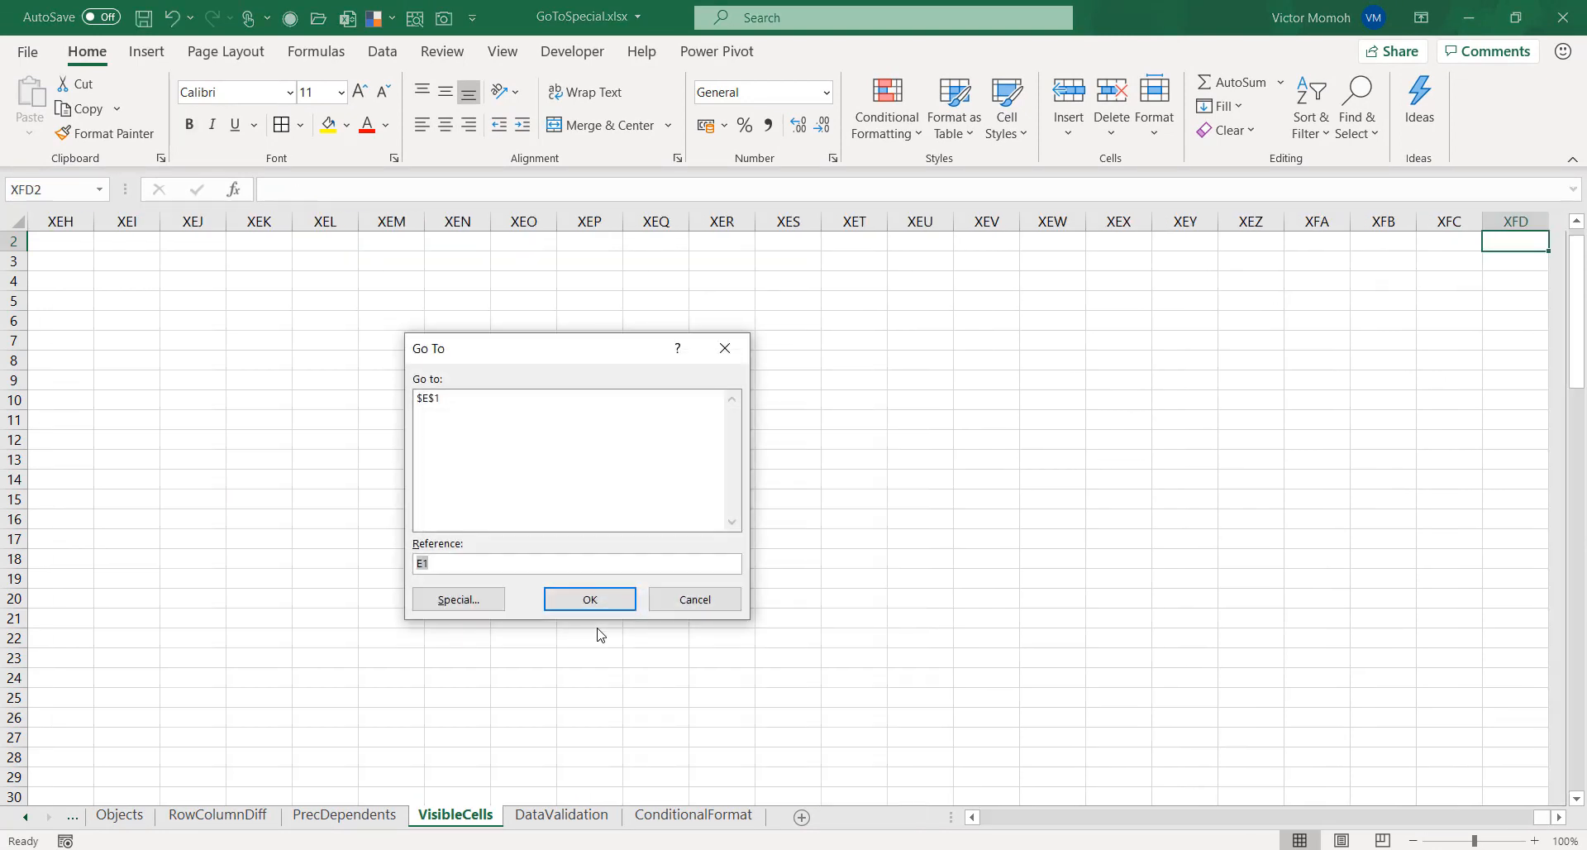
click(476, 601)
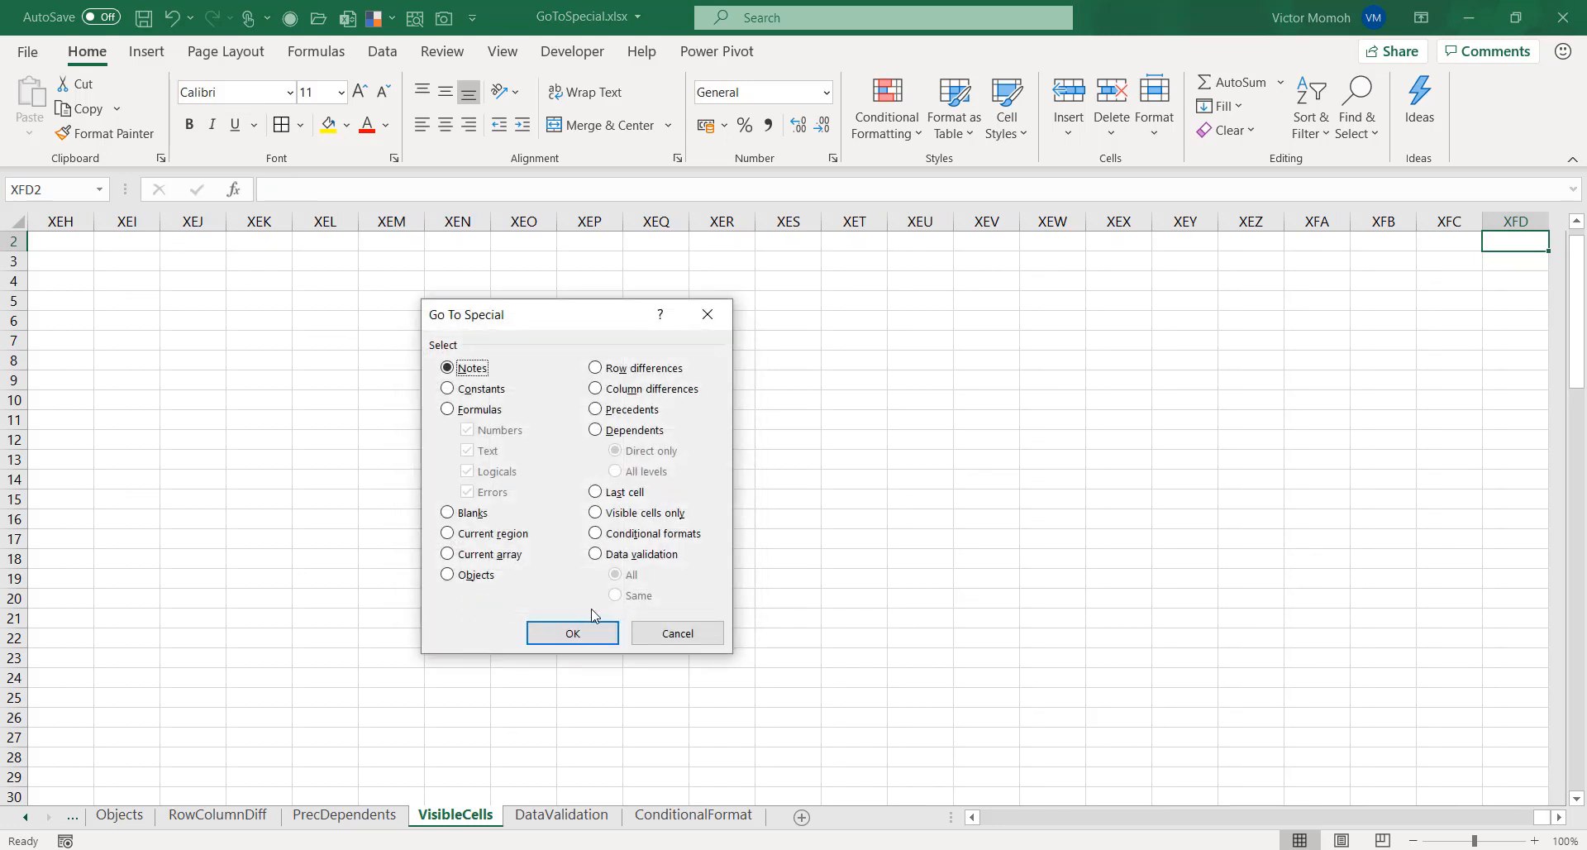
click(613, 500)
click(608, 632)
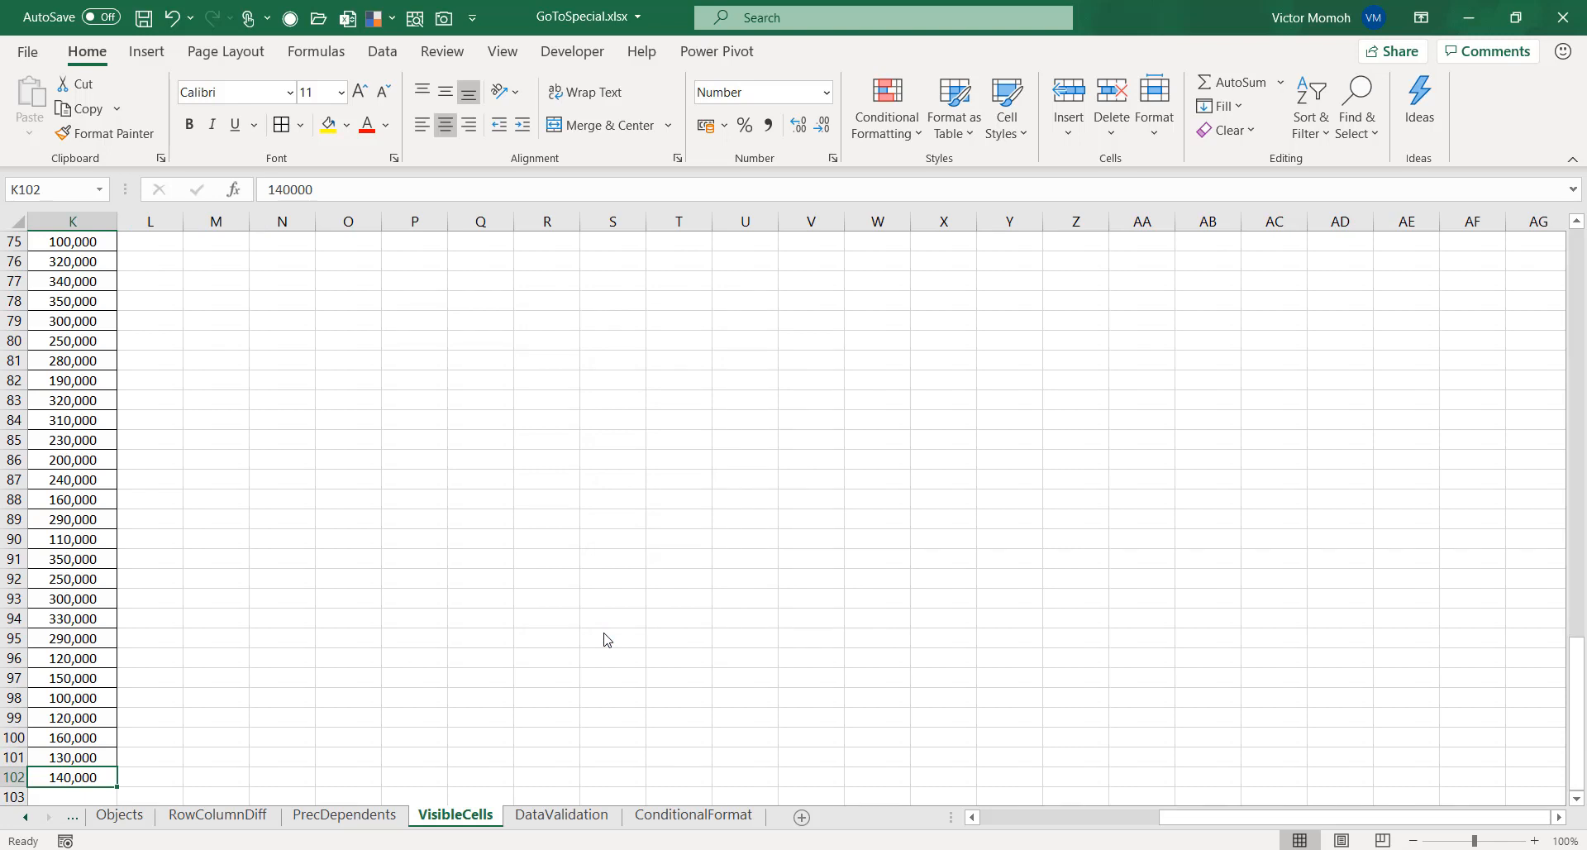
drag(1178, 818, 1000, 819)
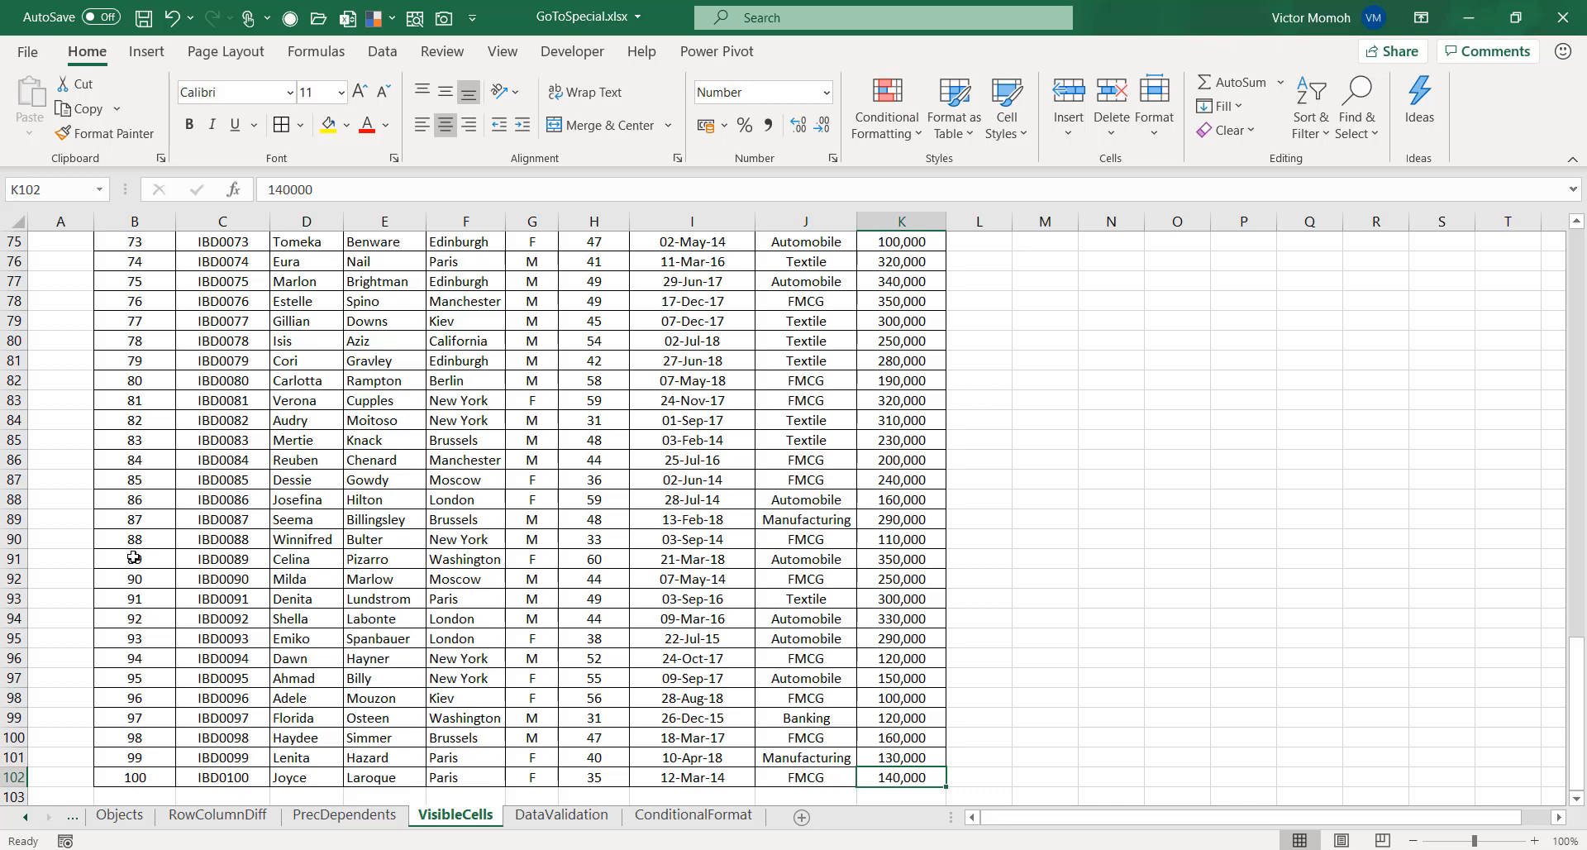
- Add filters to the client table's header row and filter the Gender column to show only F
key(ctrl+Left)
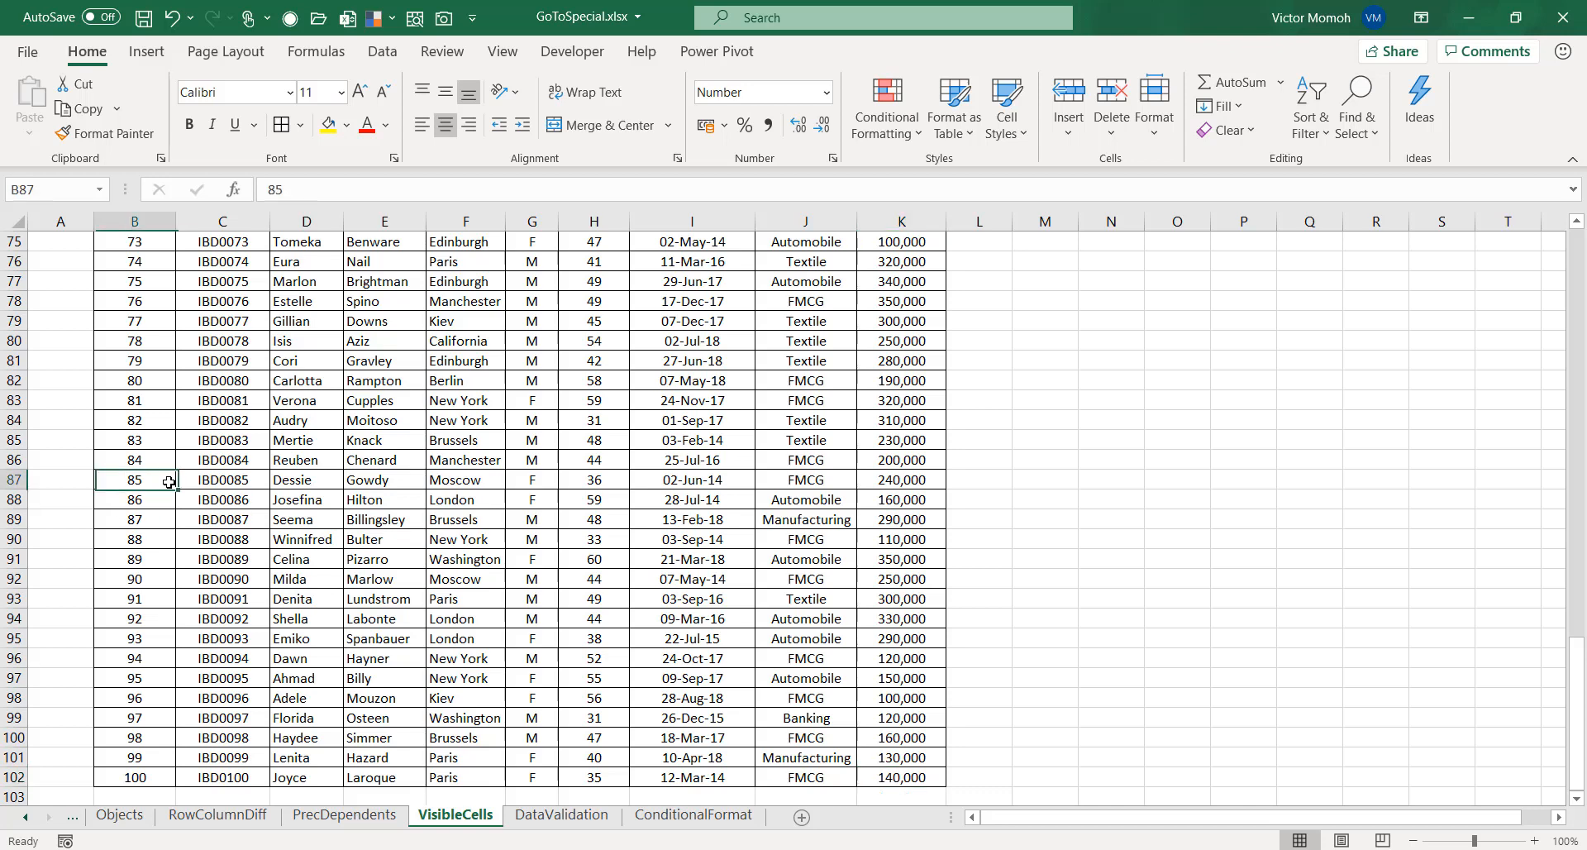
key(ctrl+Up)
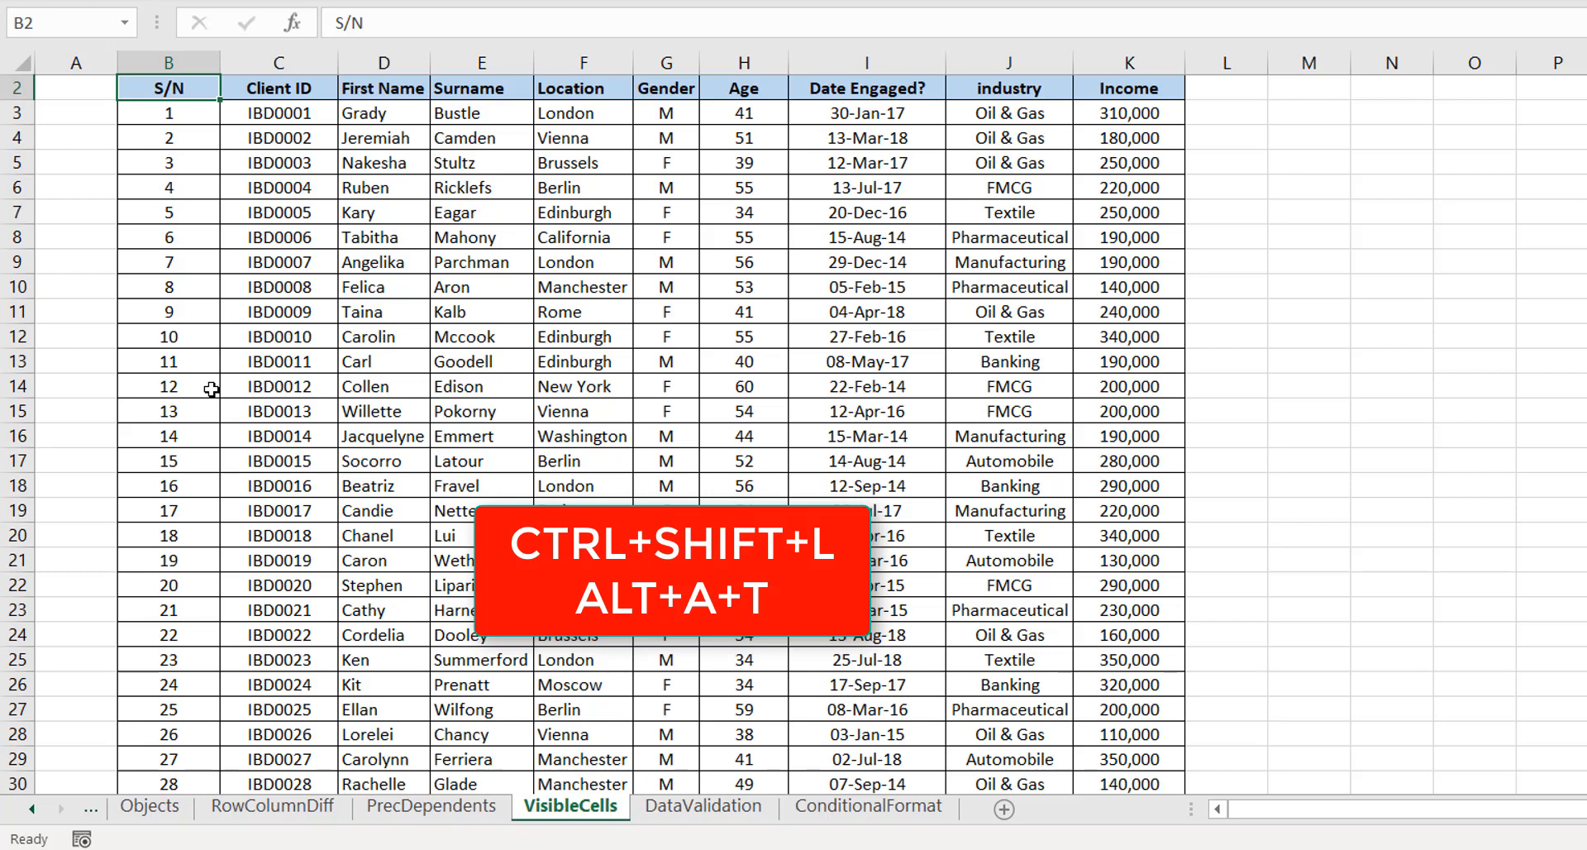
key(ctrl+shift+l)
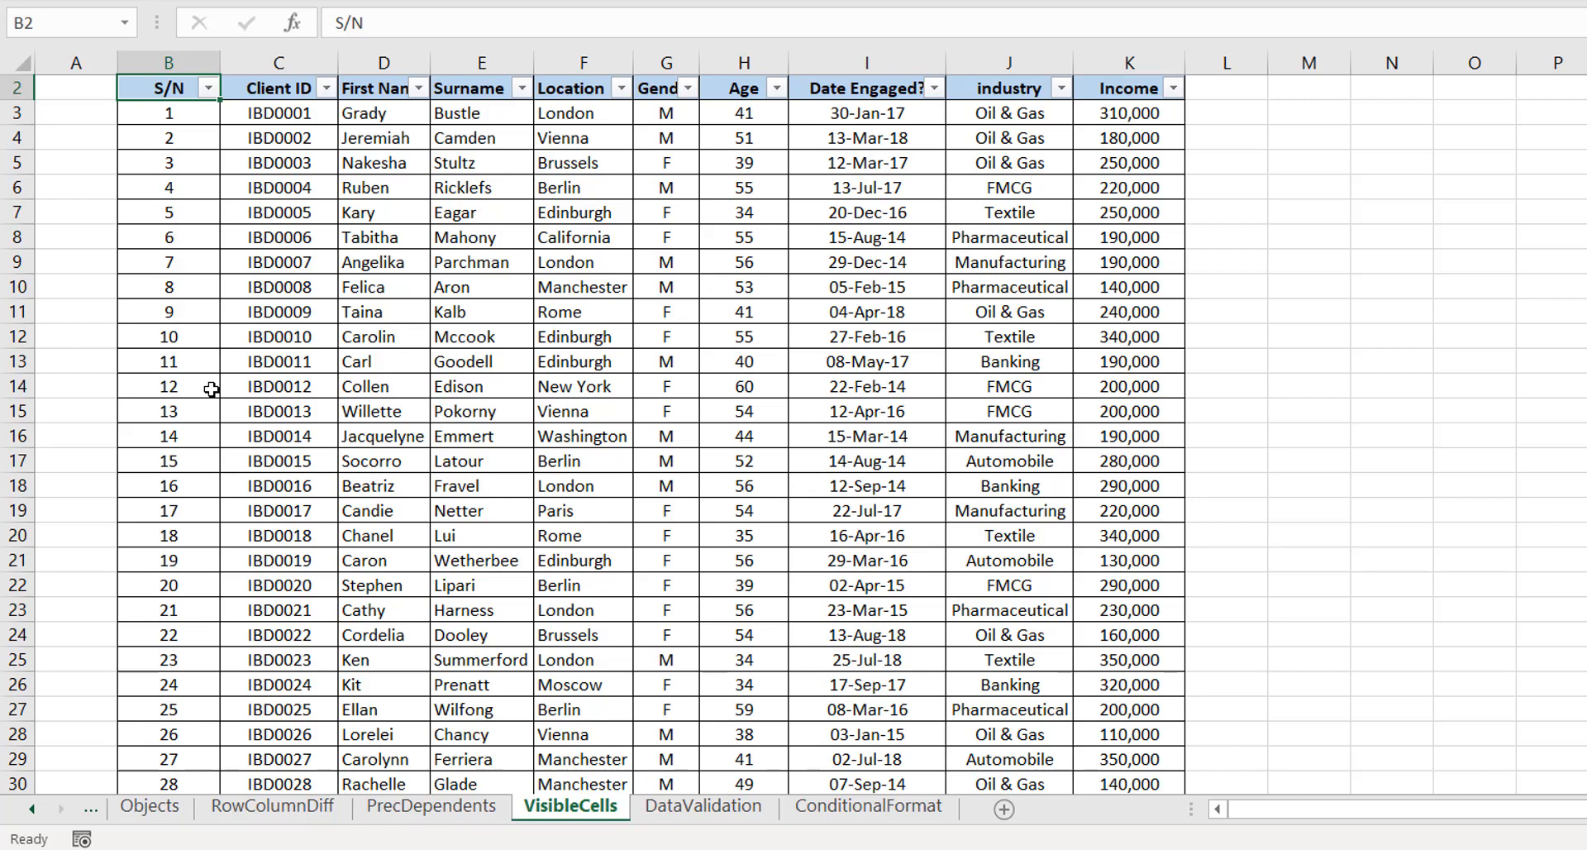
click(583, 235)
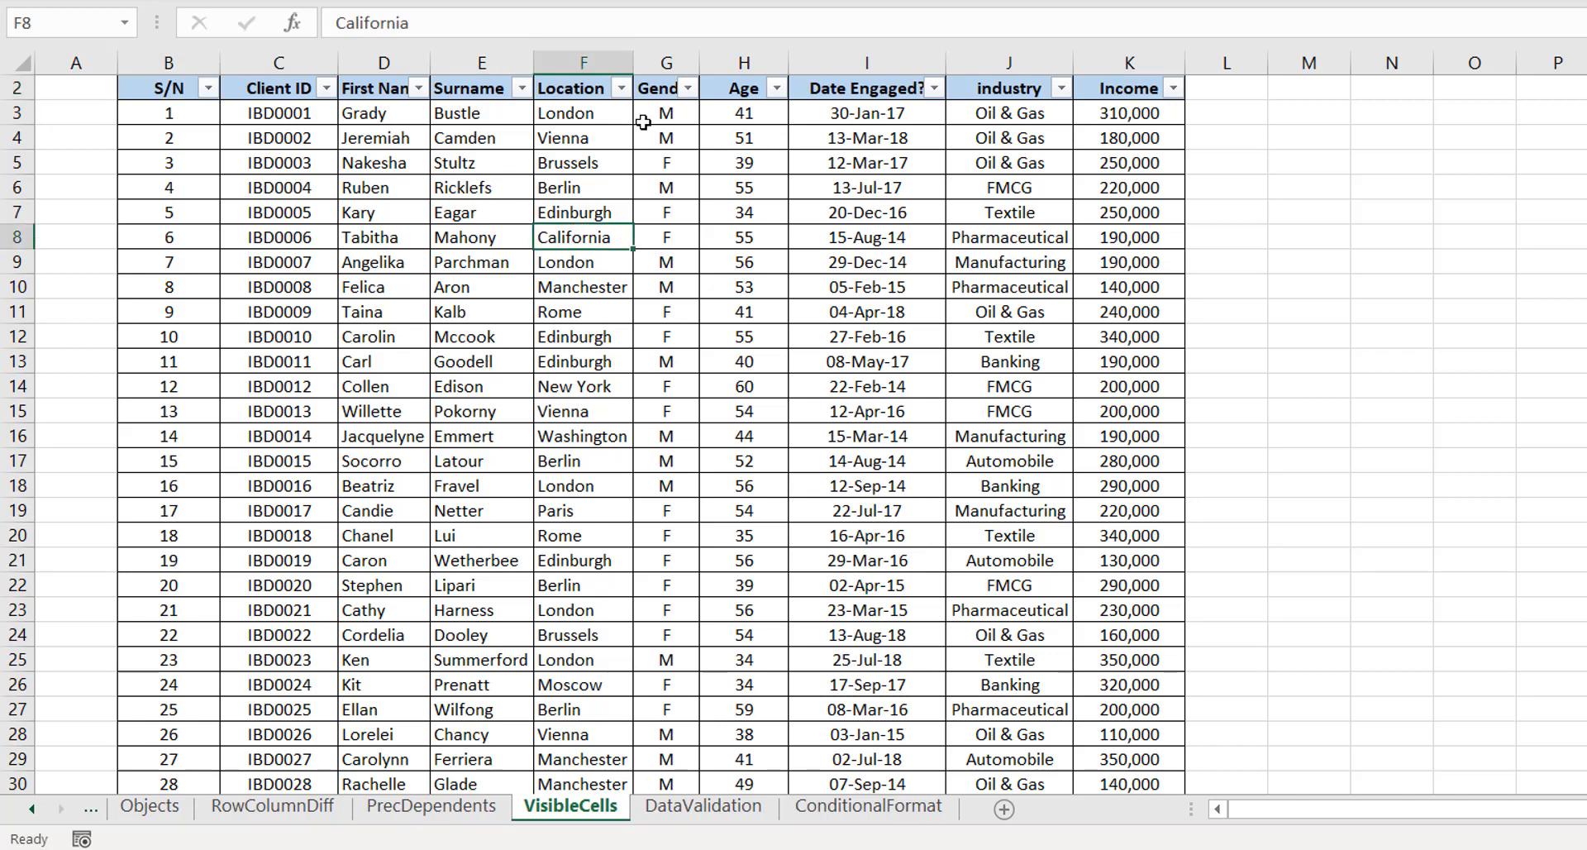
click(687, 90)
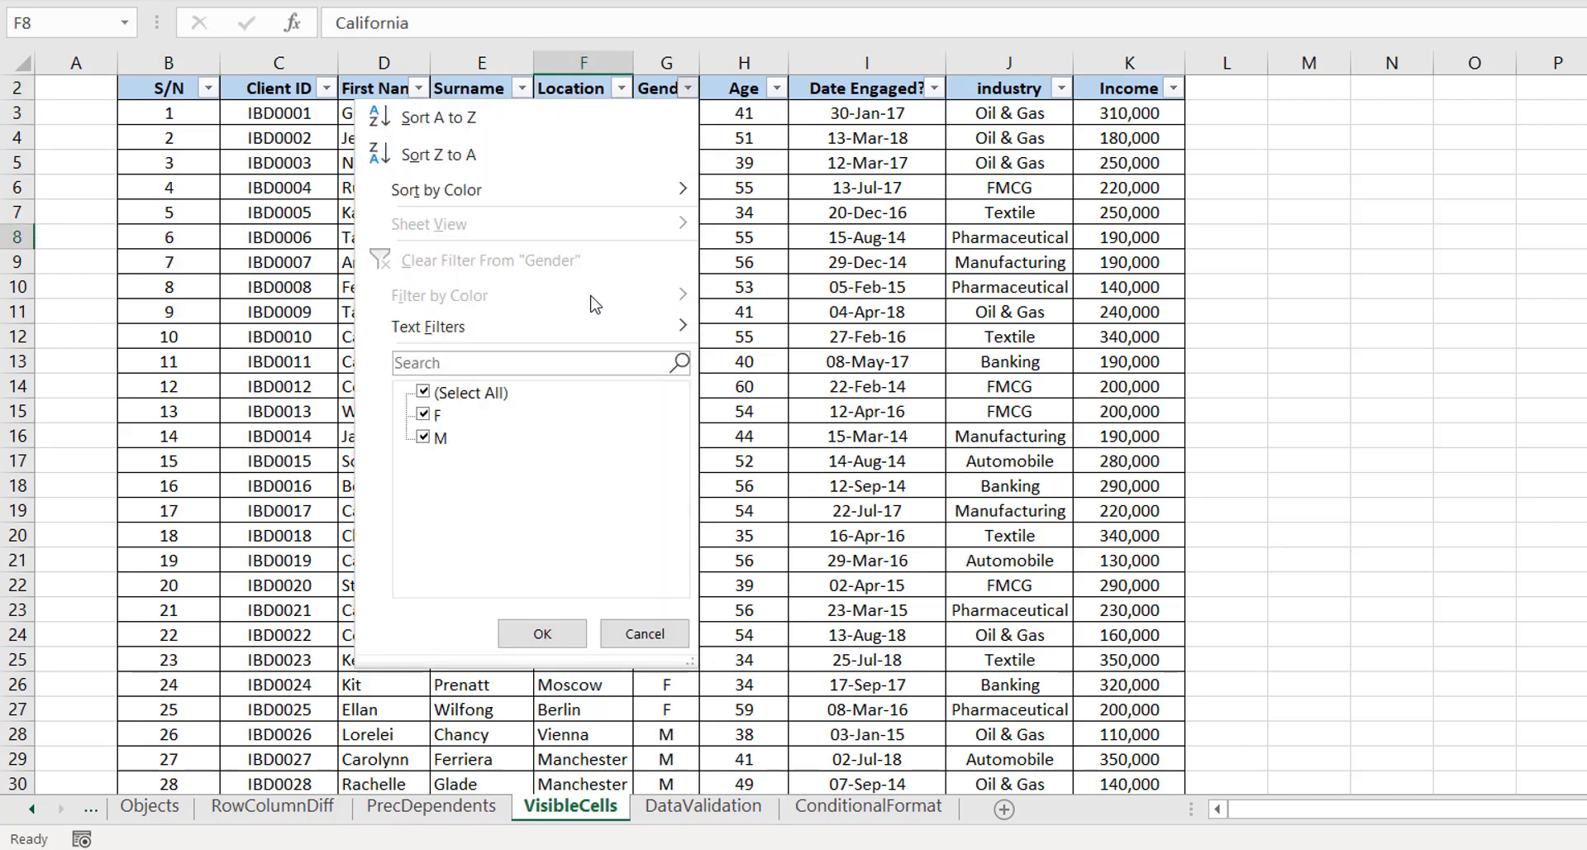
click(423, 438)
click(544, 633)
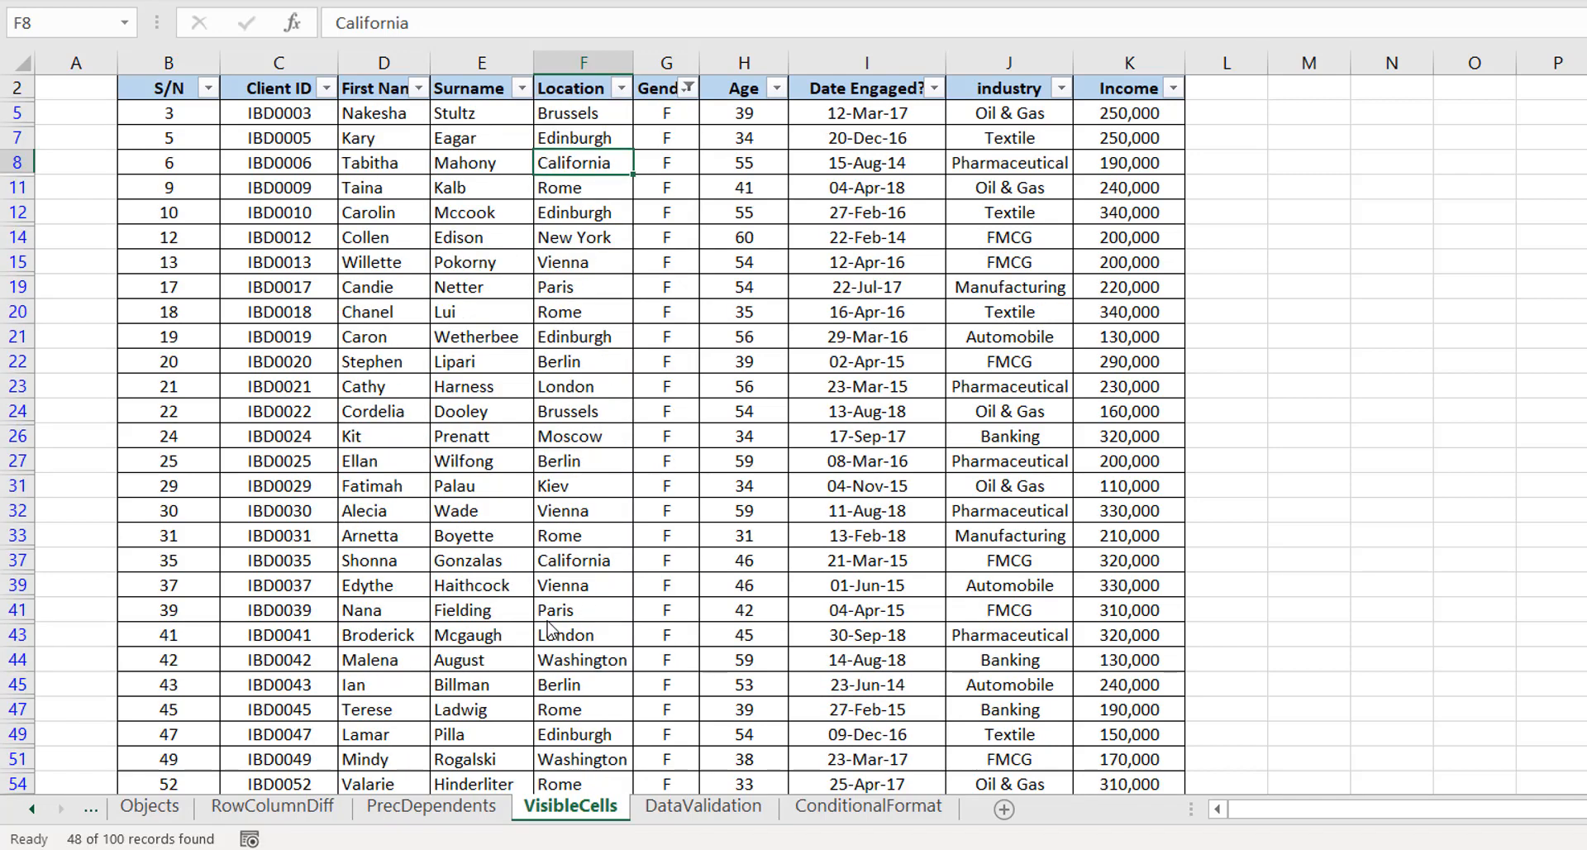
click(464, 134)
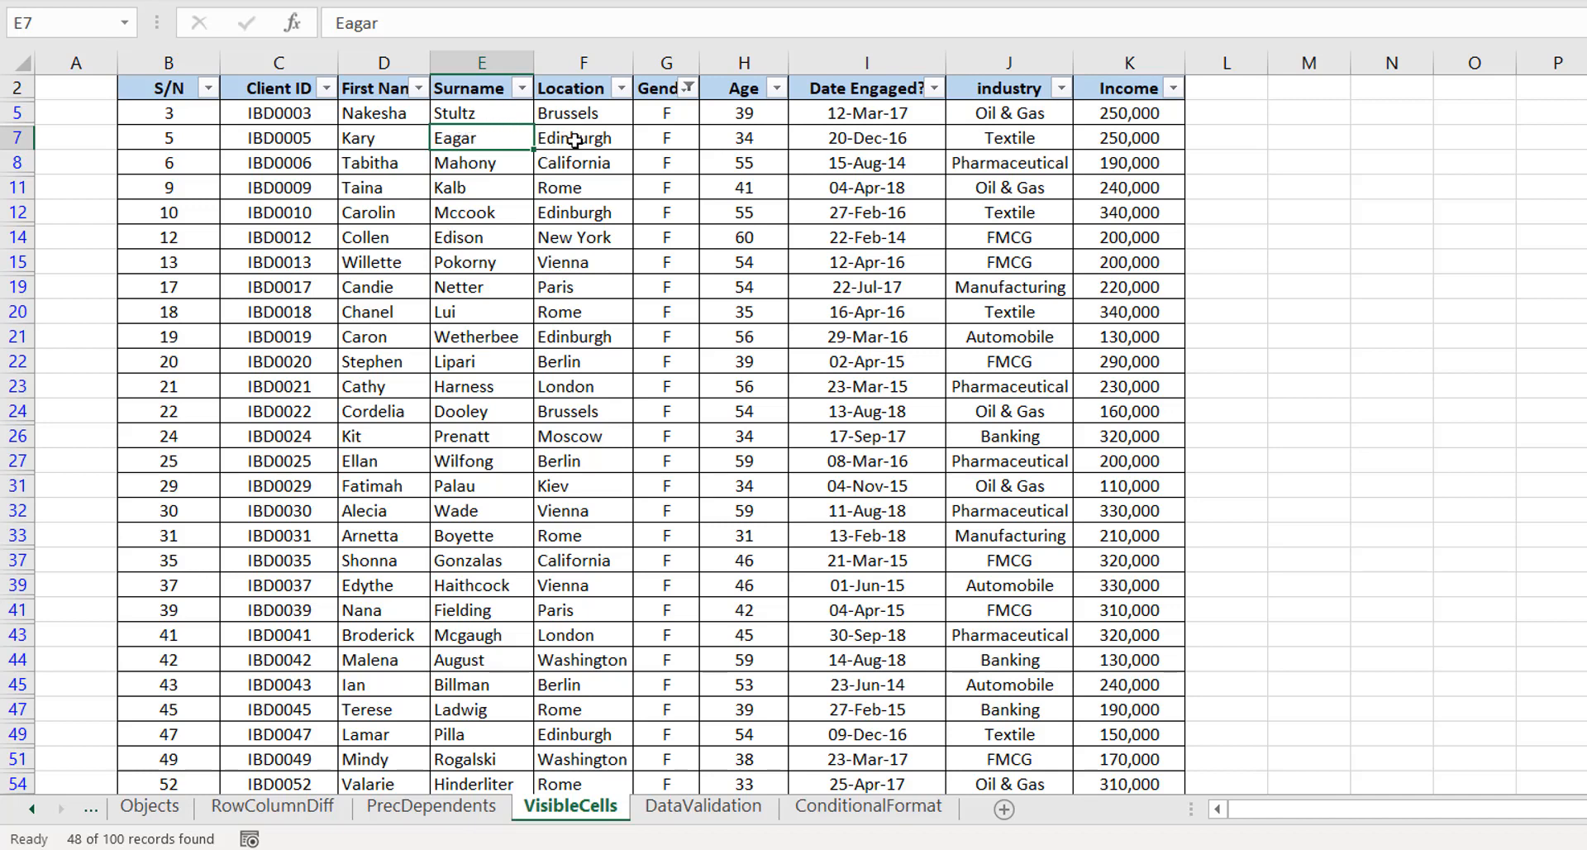
click(685, 113)
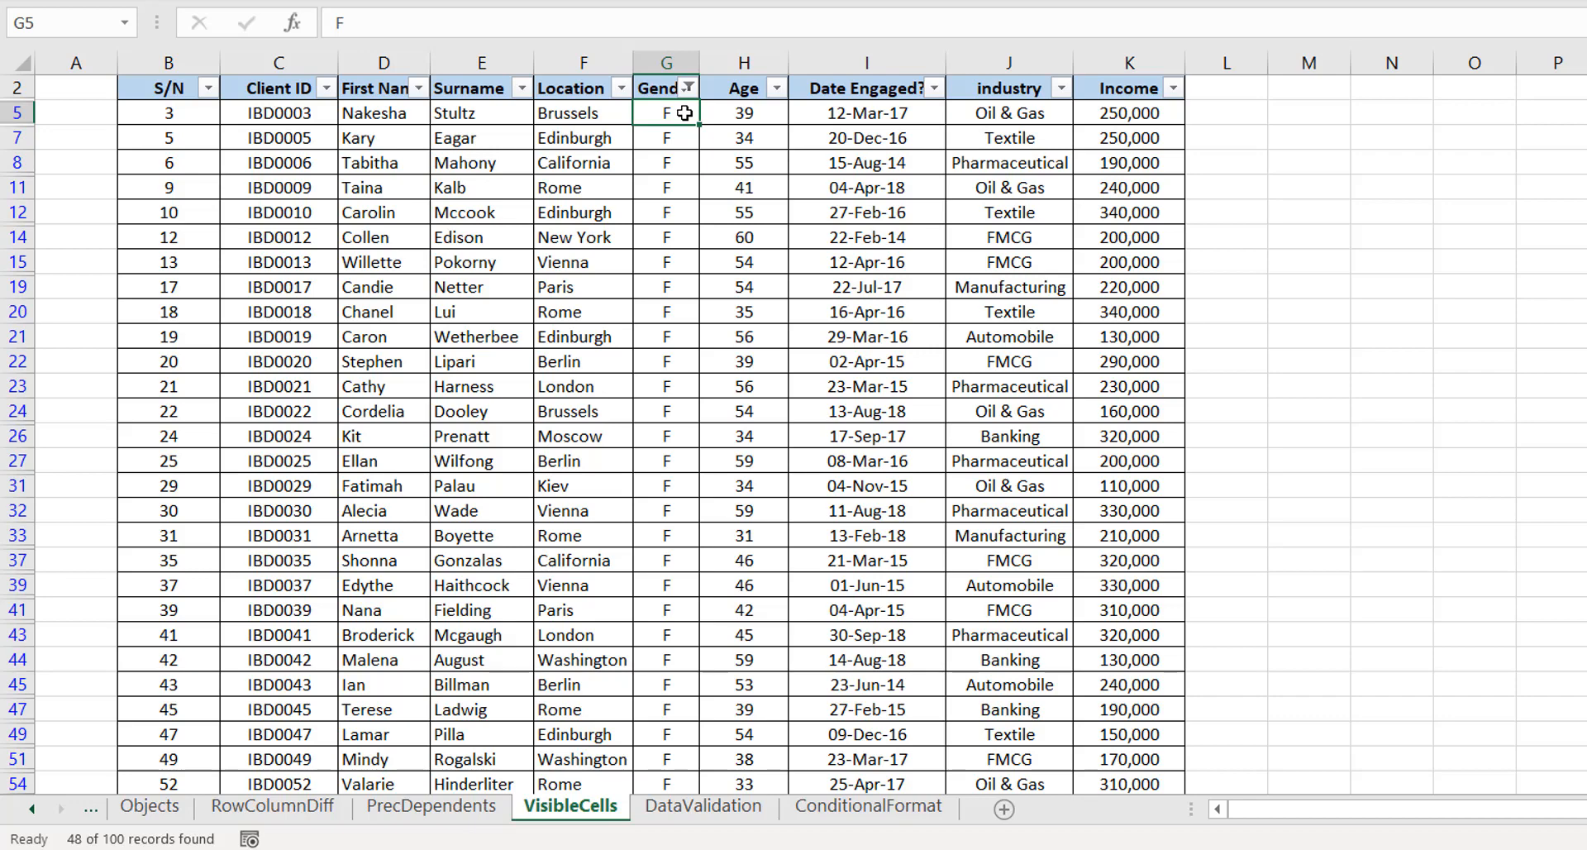
key(ctrl+shift+Down)
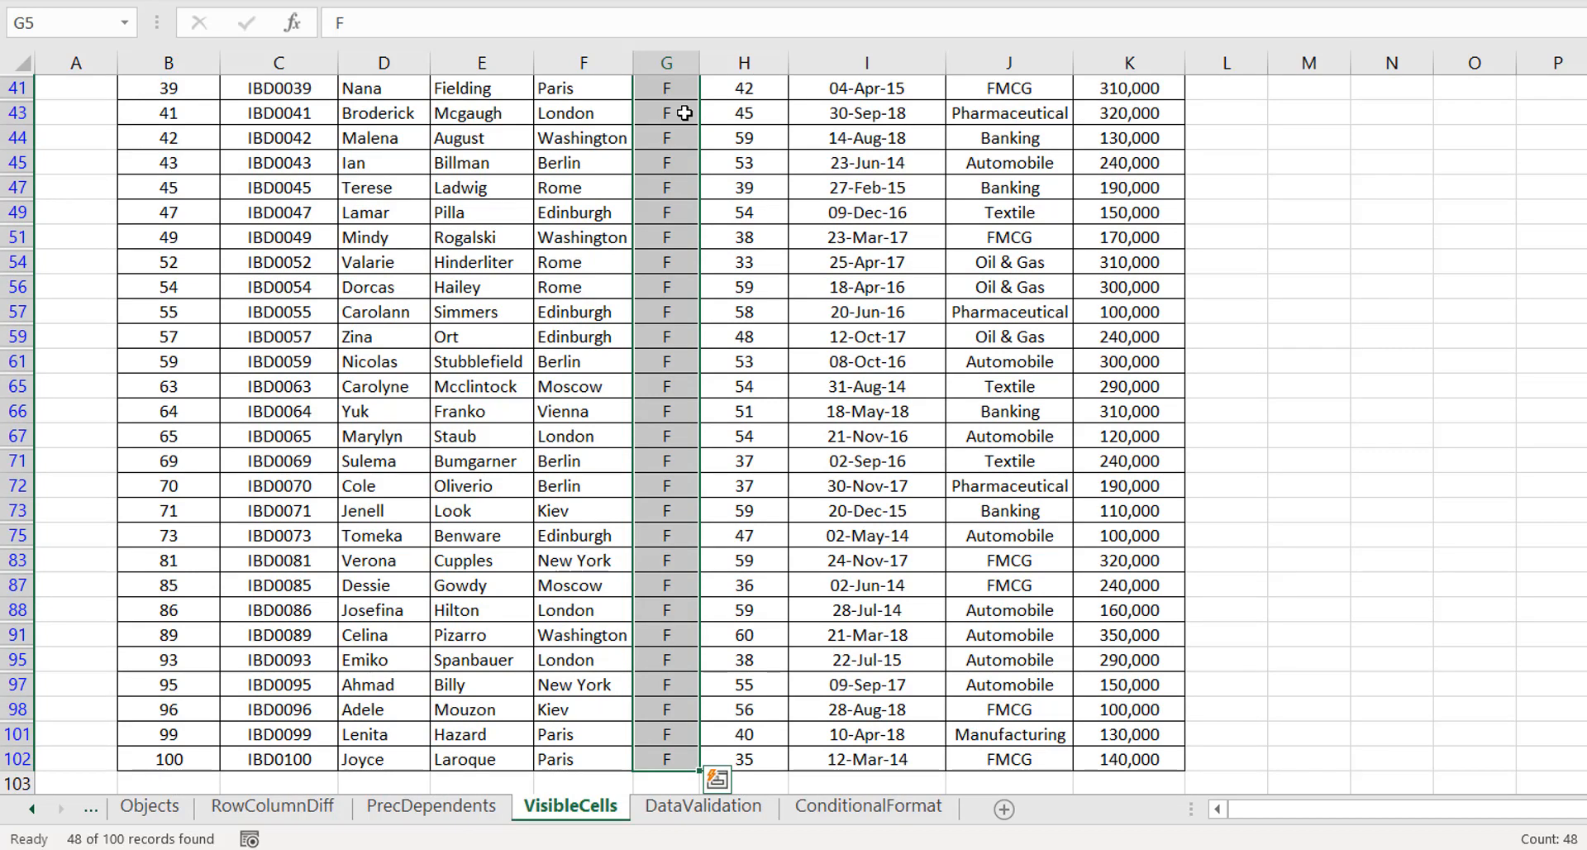
key(ctrl+g)
scroll(684, 113, up, 7)
- Select only the visible Gender cells from G5 down with Go To Special and fill them all with Female
click(684, 113)
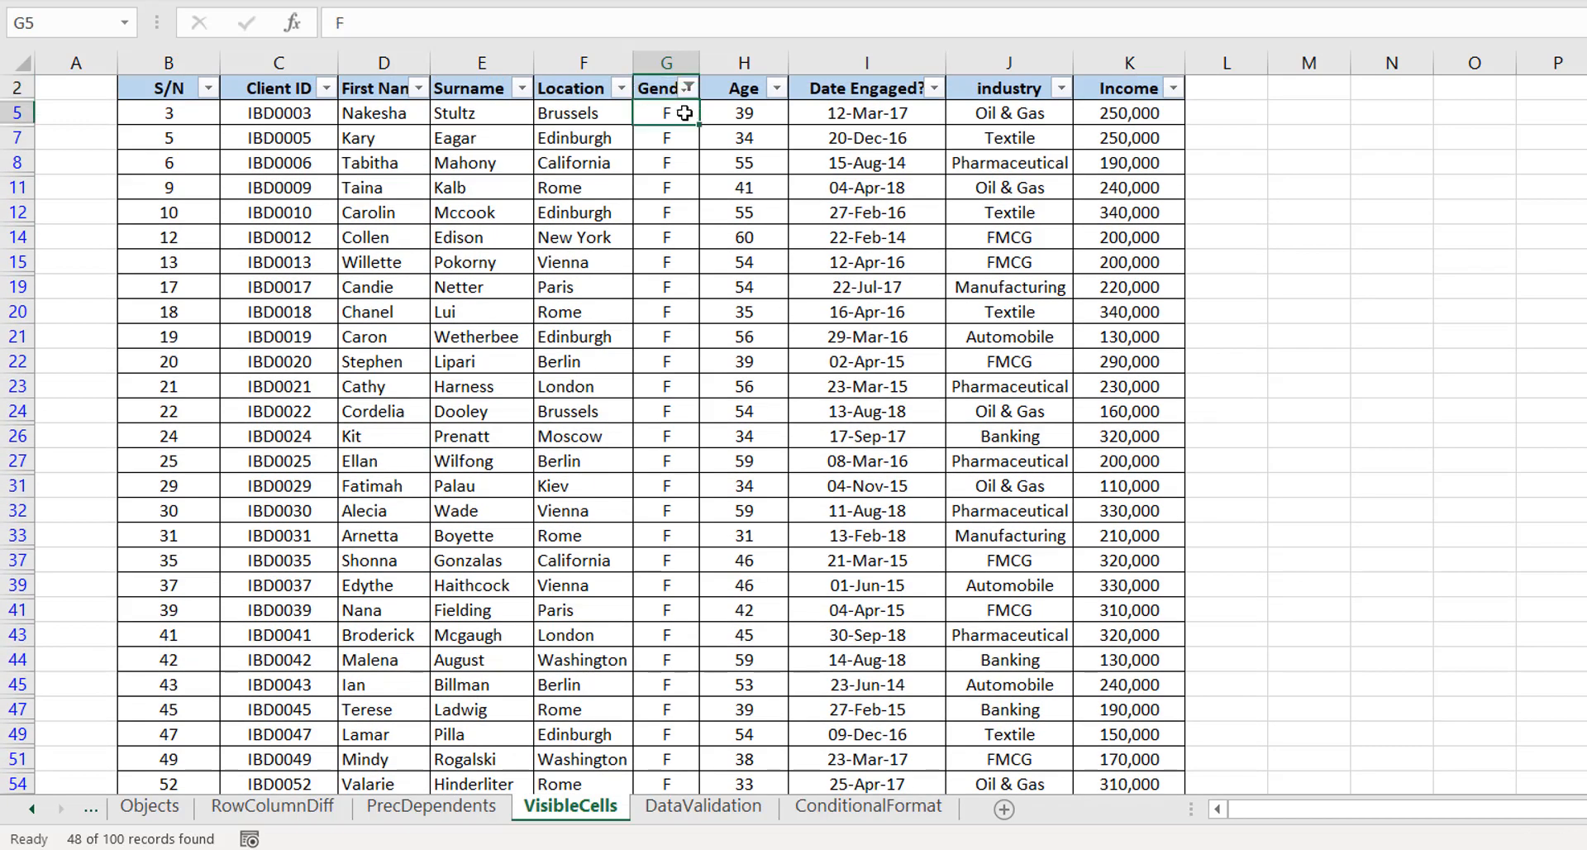
key(ctrl+shift+Down)
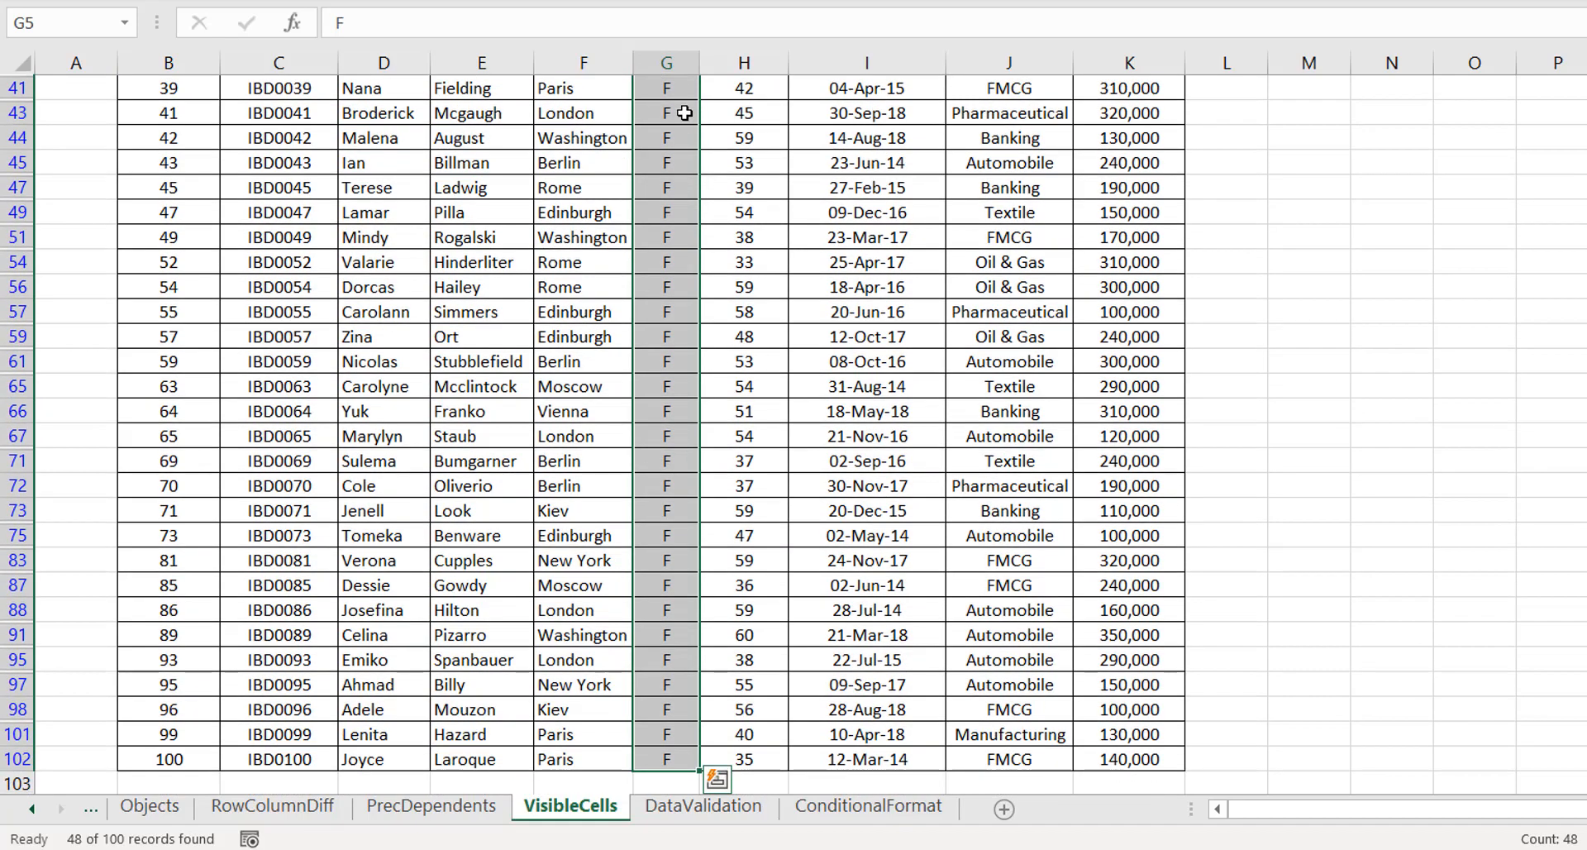
key(F5)
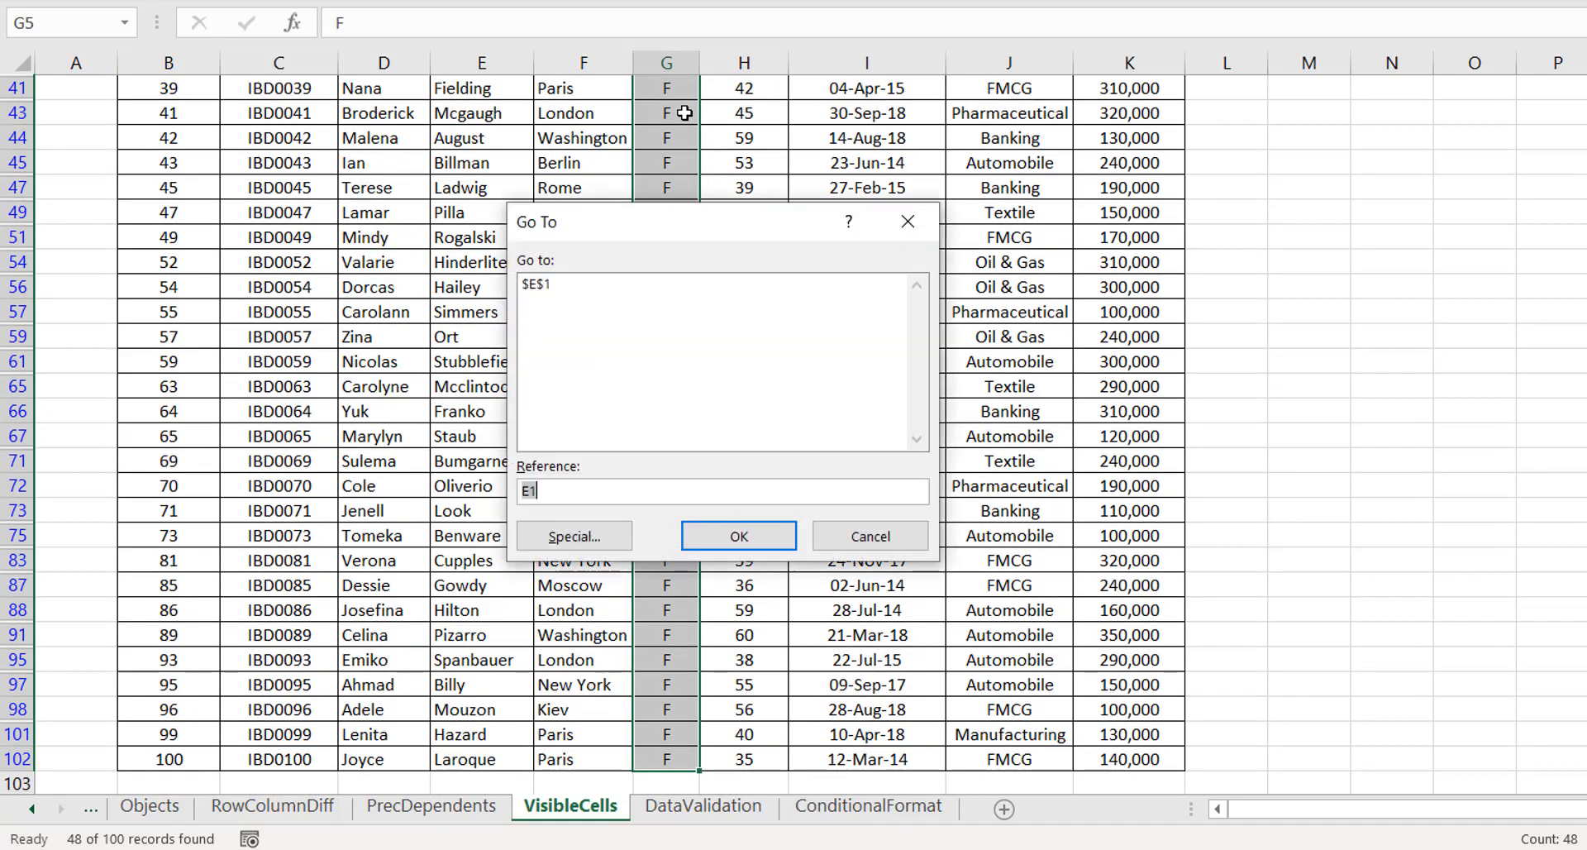
click(578, 537)
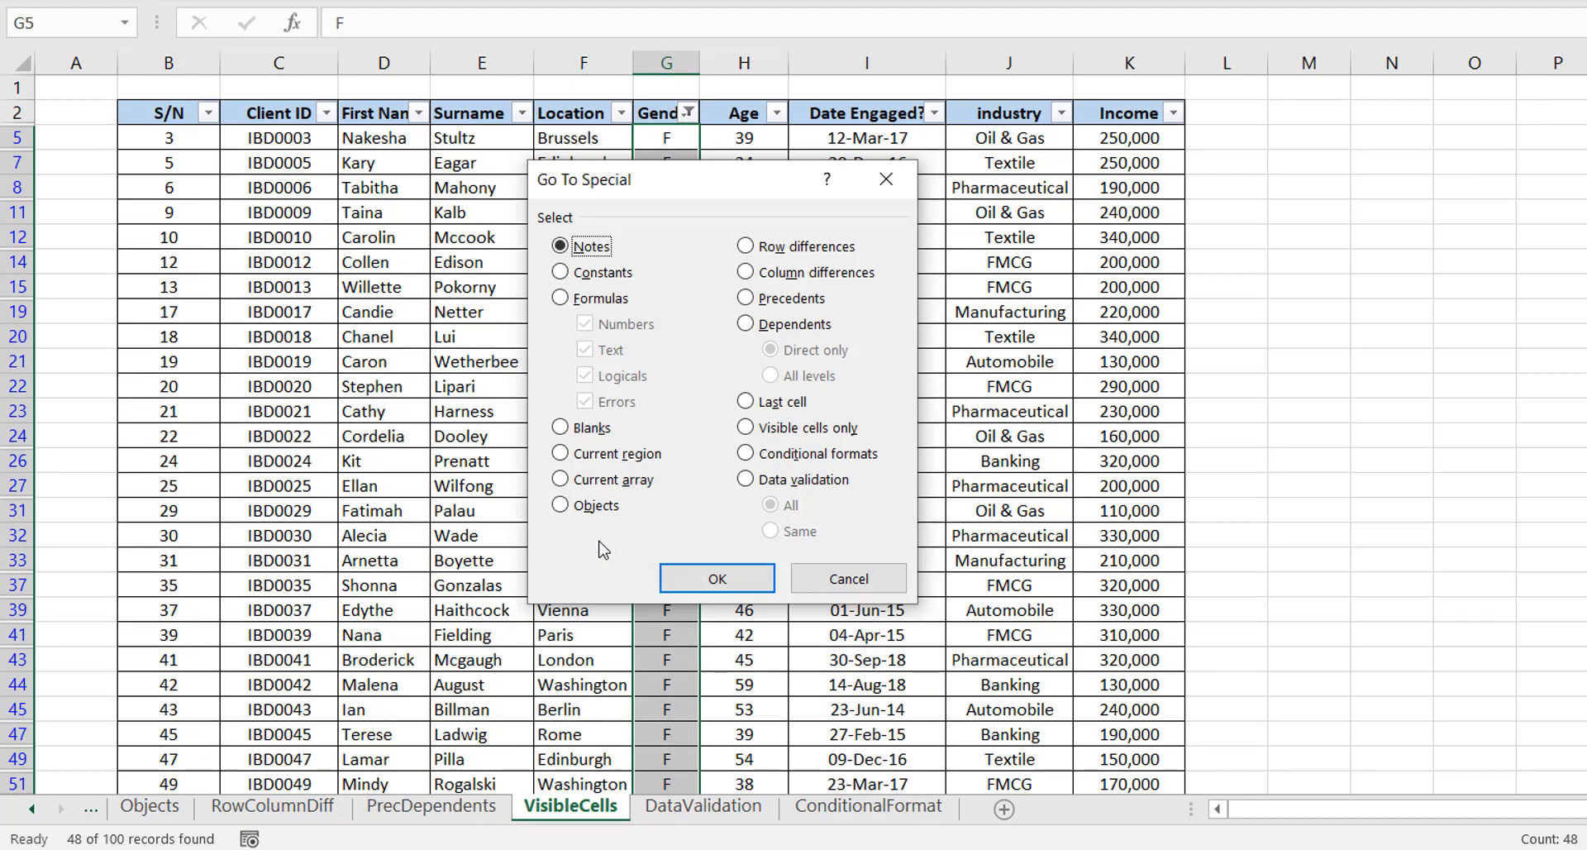
click(796, 427)
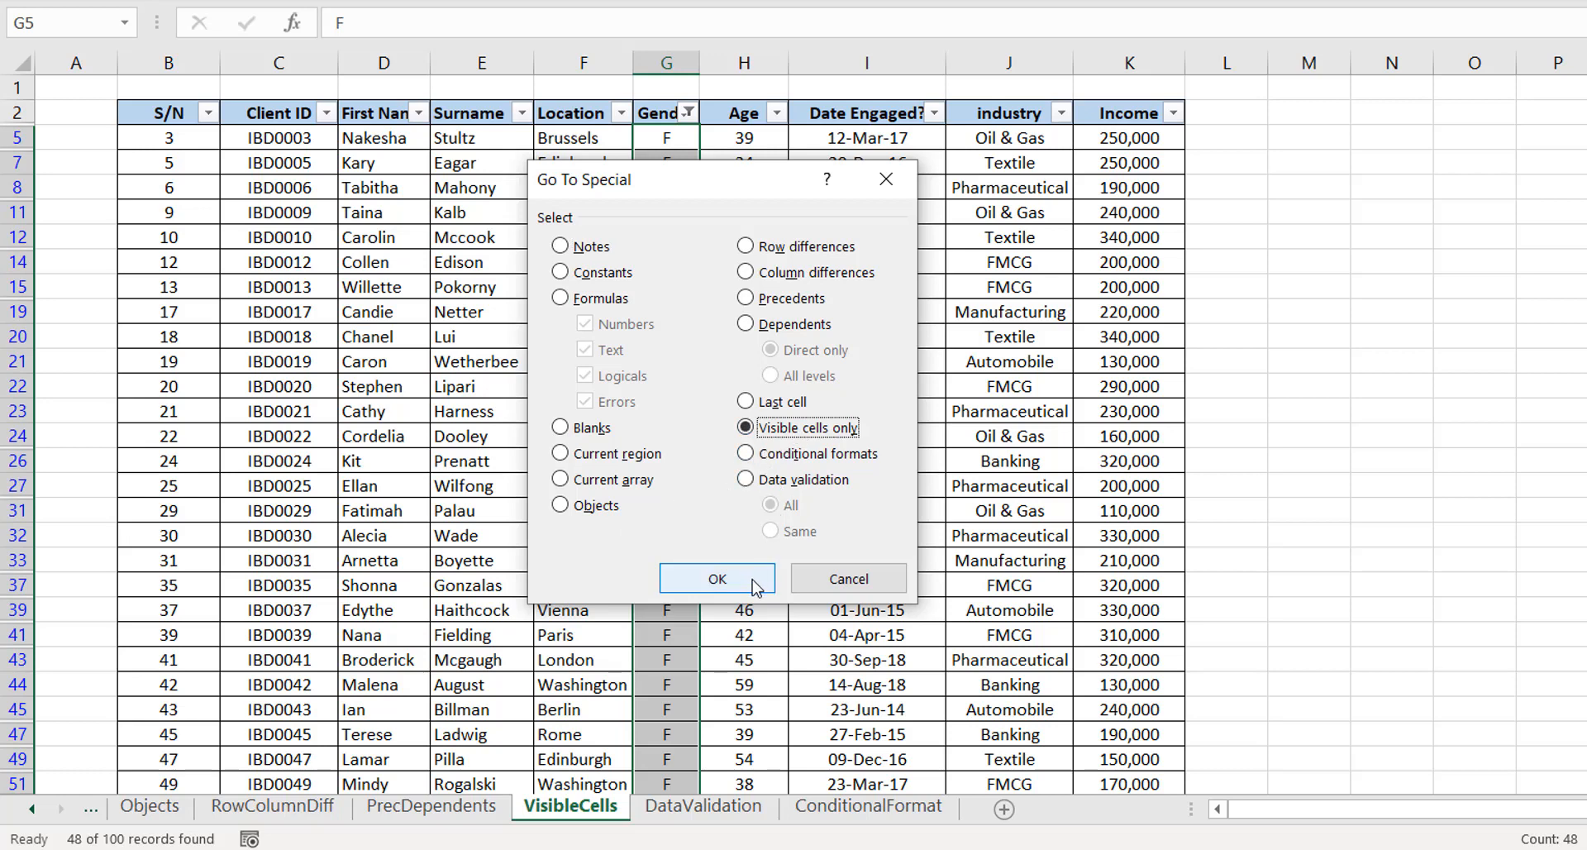
click(717, 578)
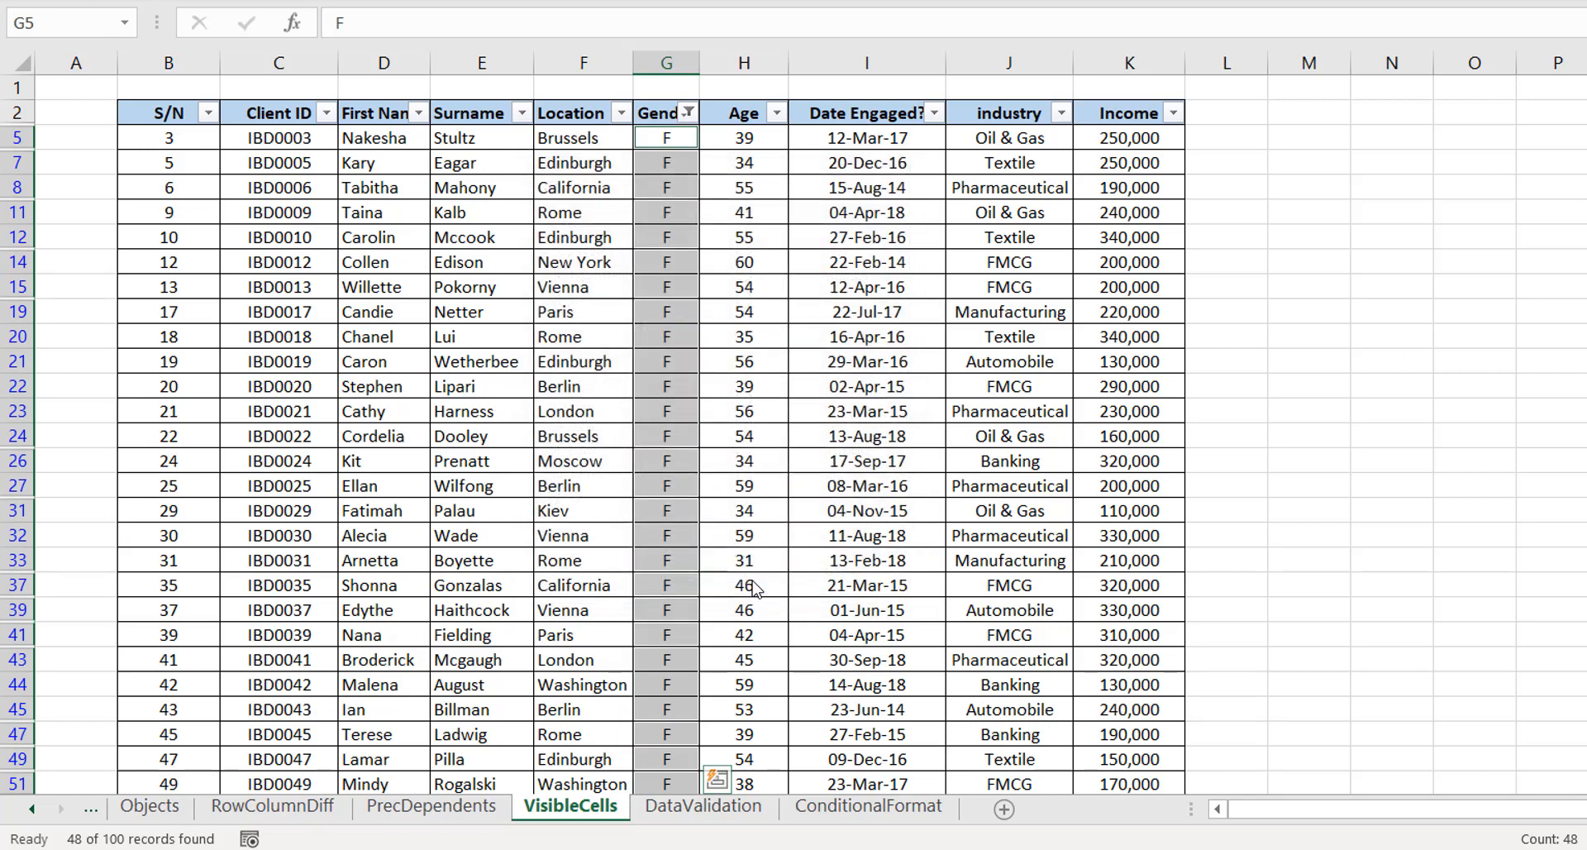
text(Female)
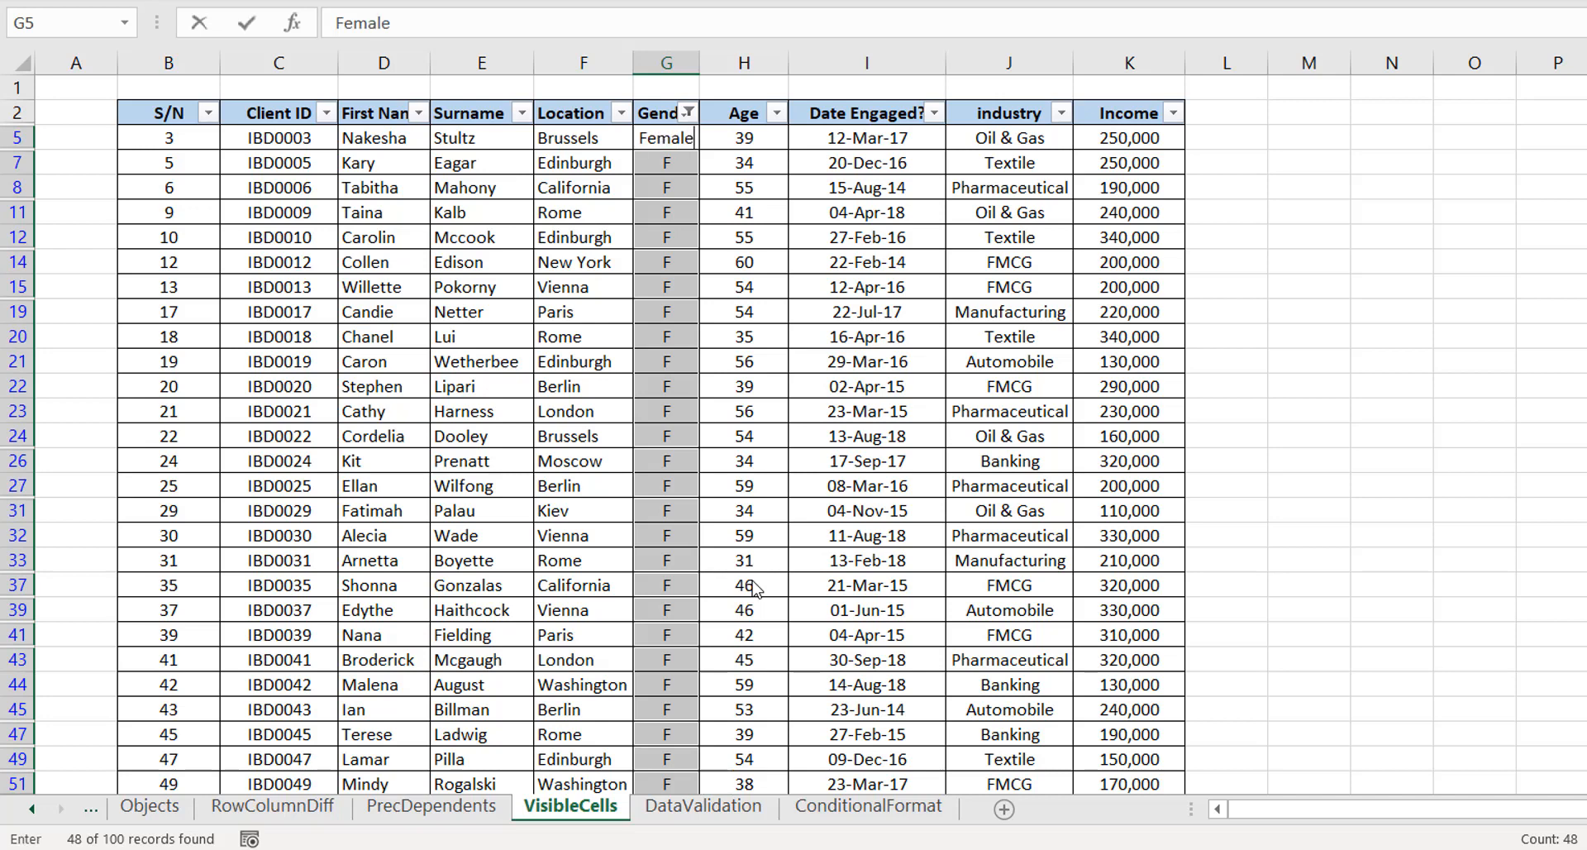
key(ctrl+Return)
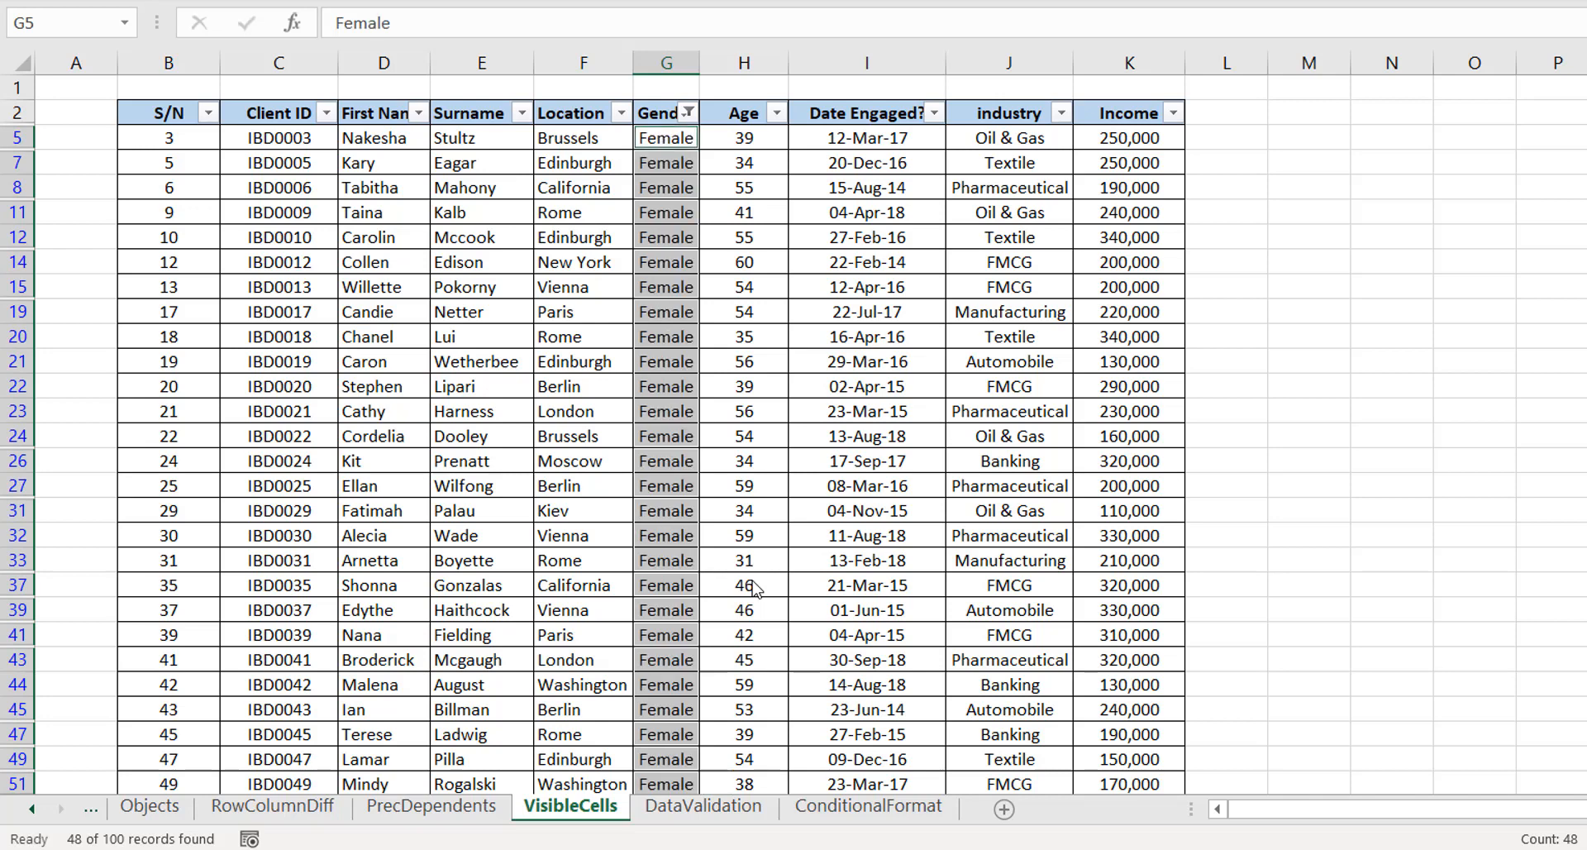
- Select the whole filtered client table including headers, restrict the selection to visible cells only, and copy it
click(685, 385)
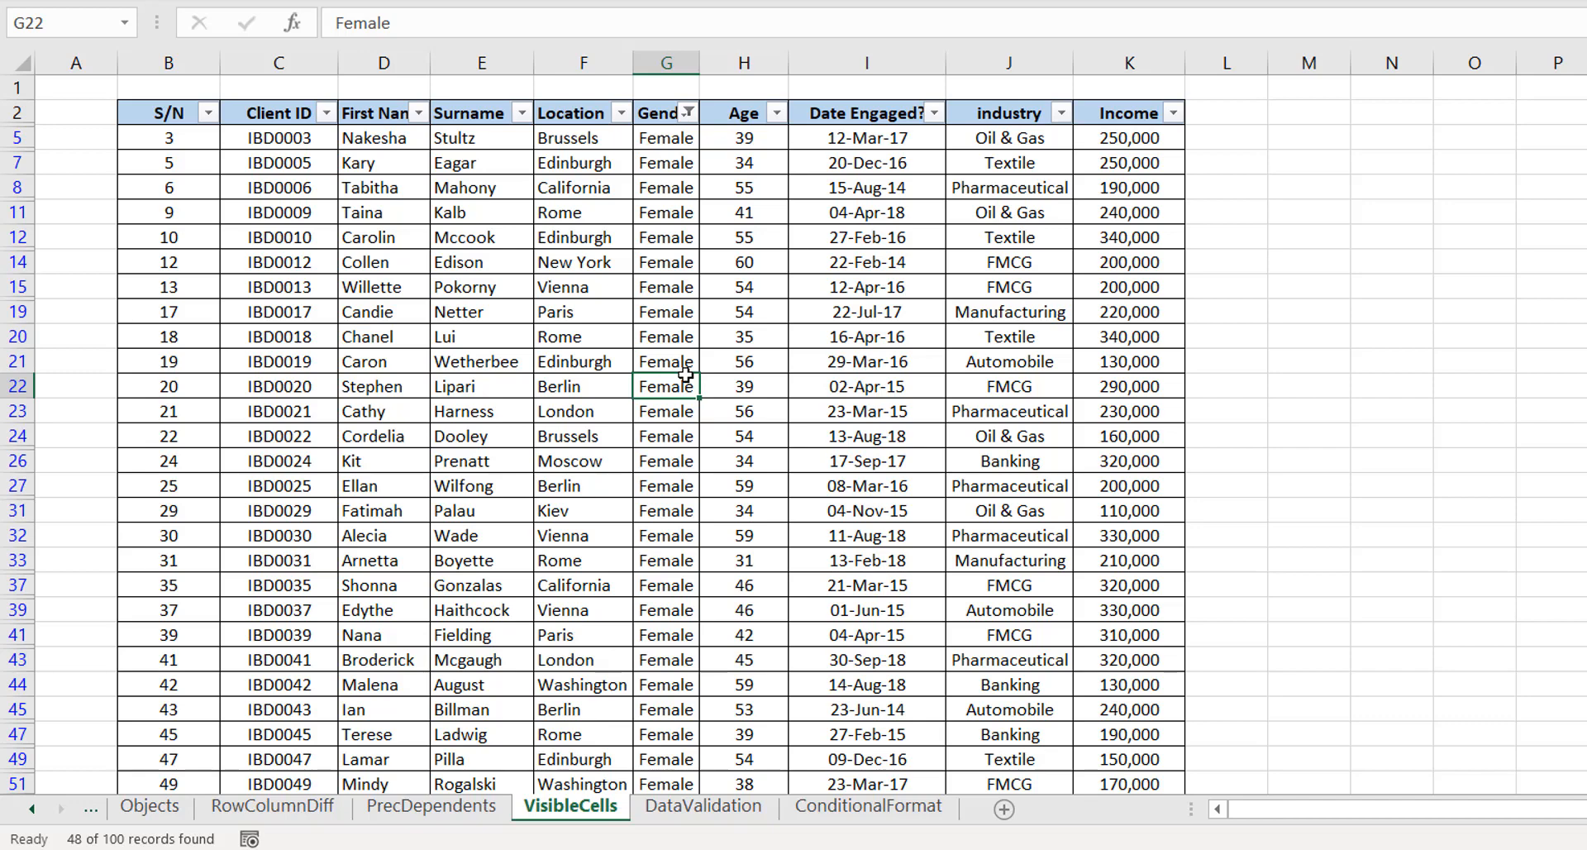
key(ctrl+a)
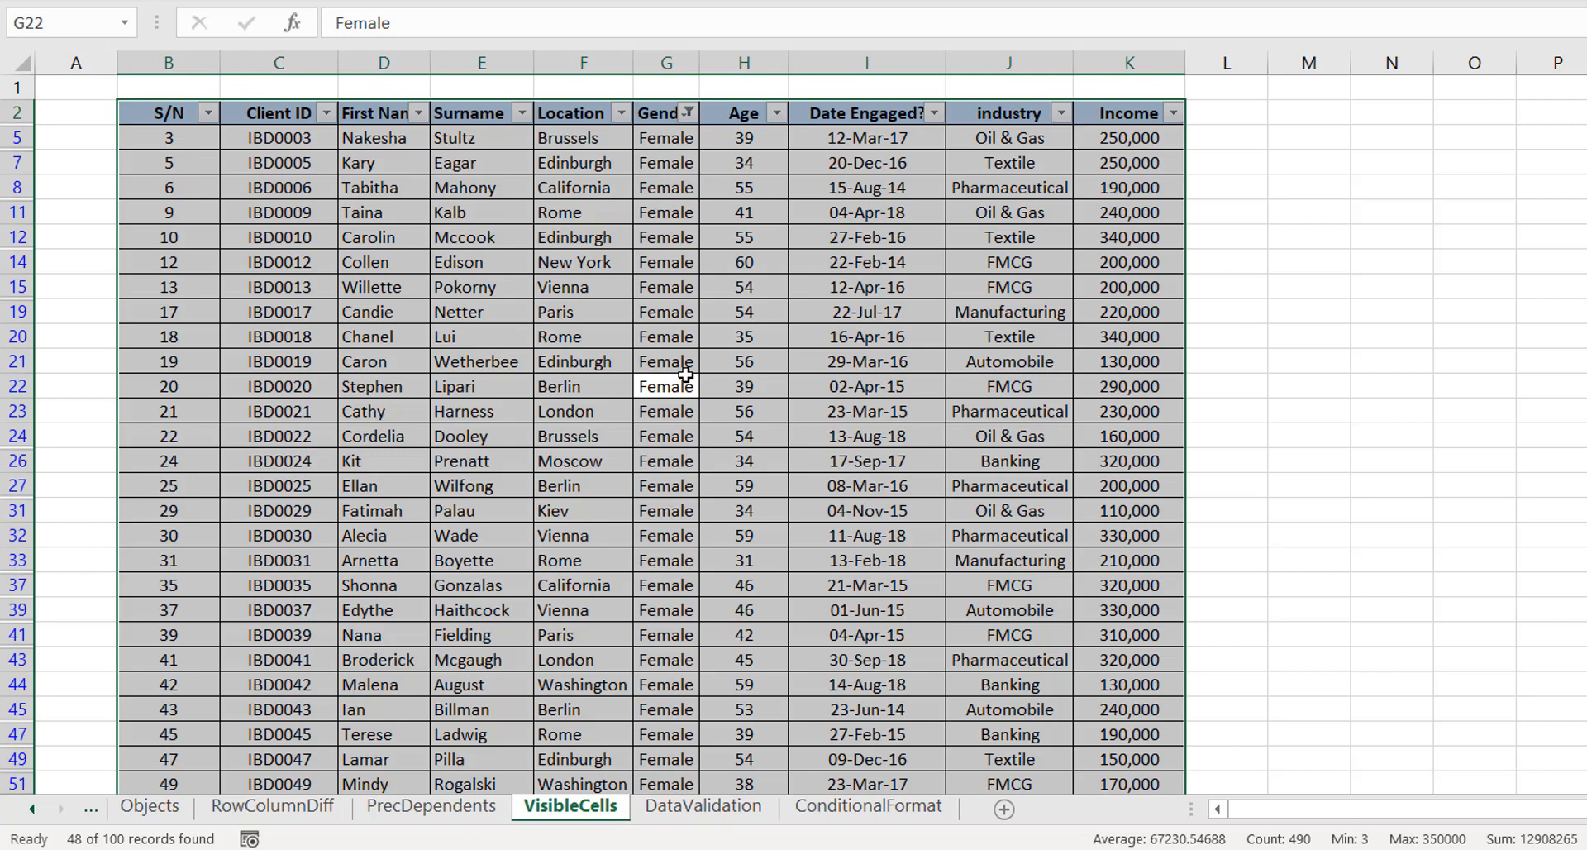
key(alt+semicolon)
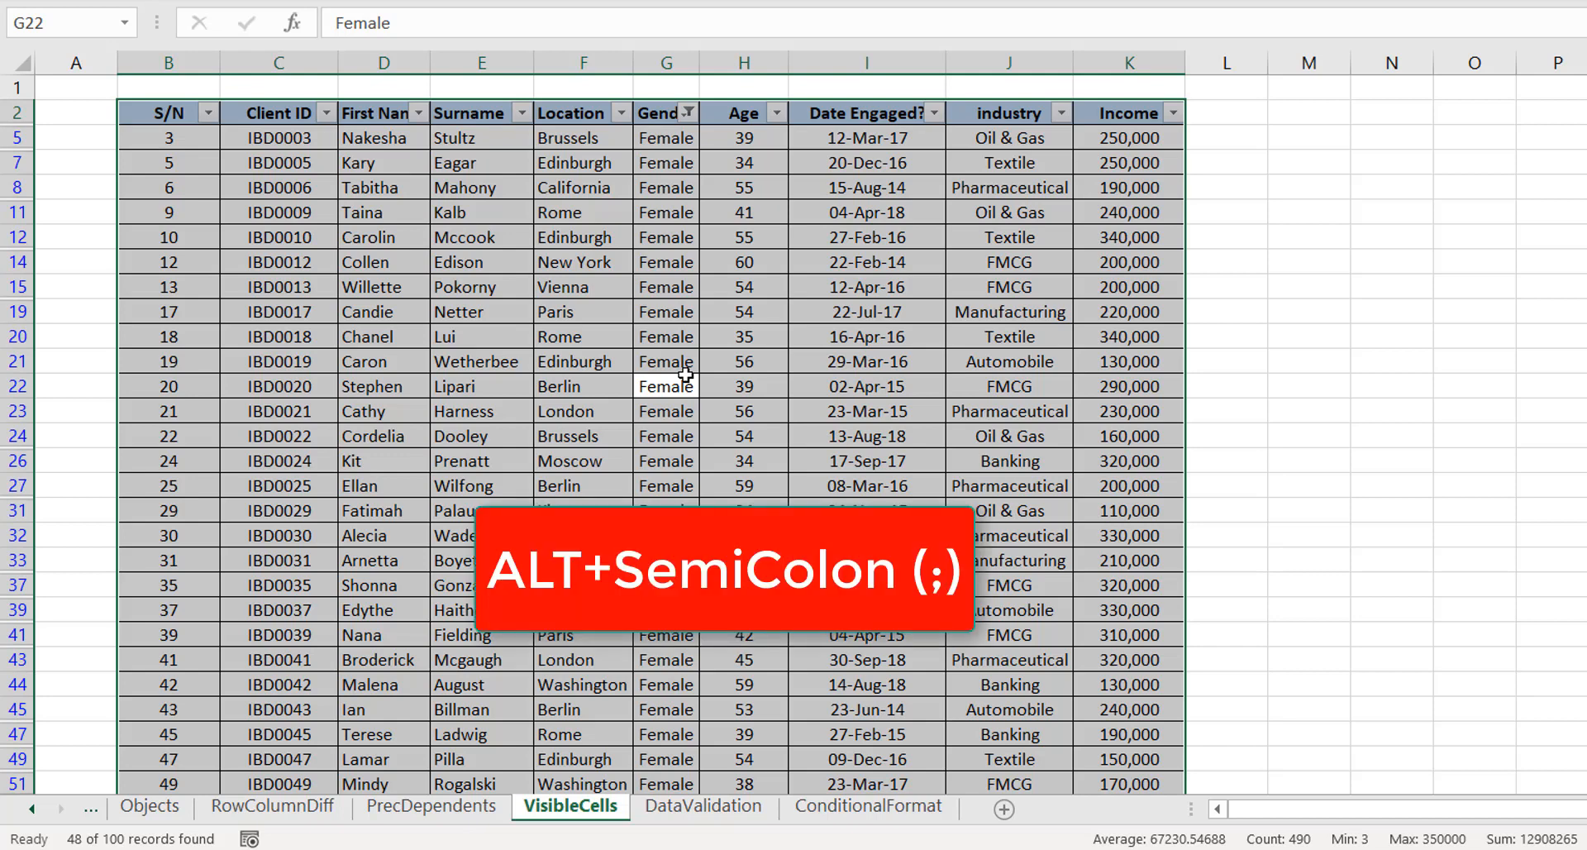
key(alt+semicolon)
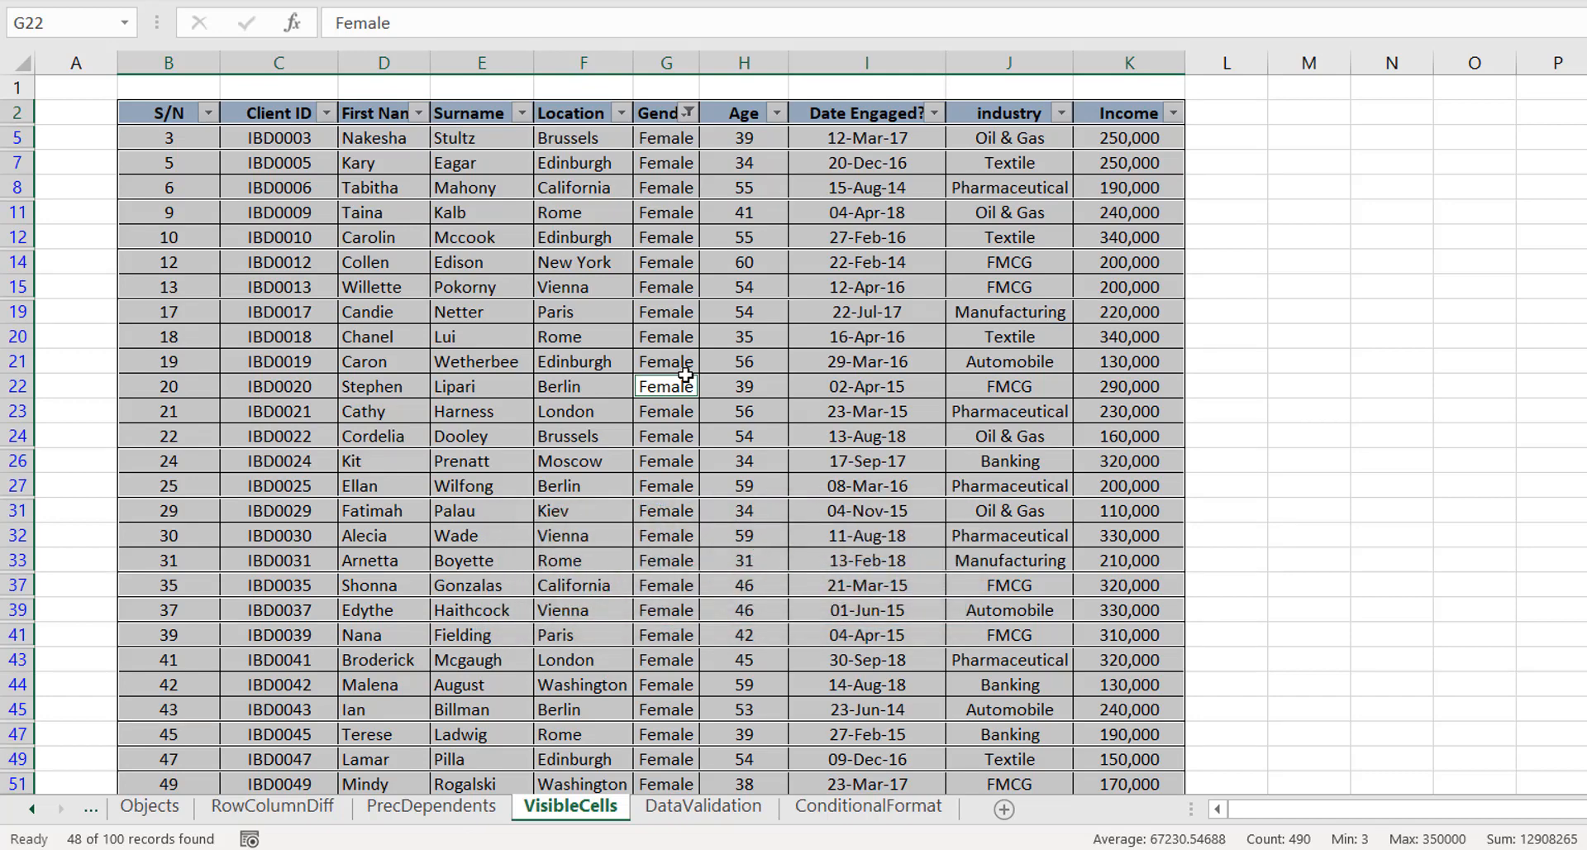
key(ctrl+c)
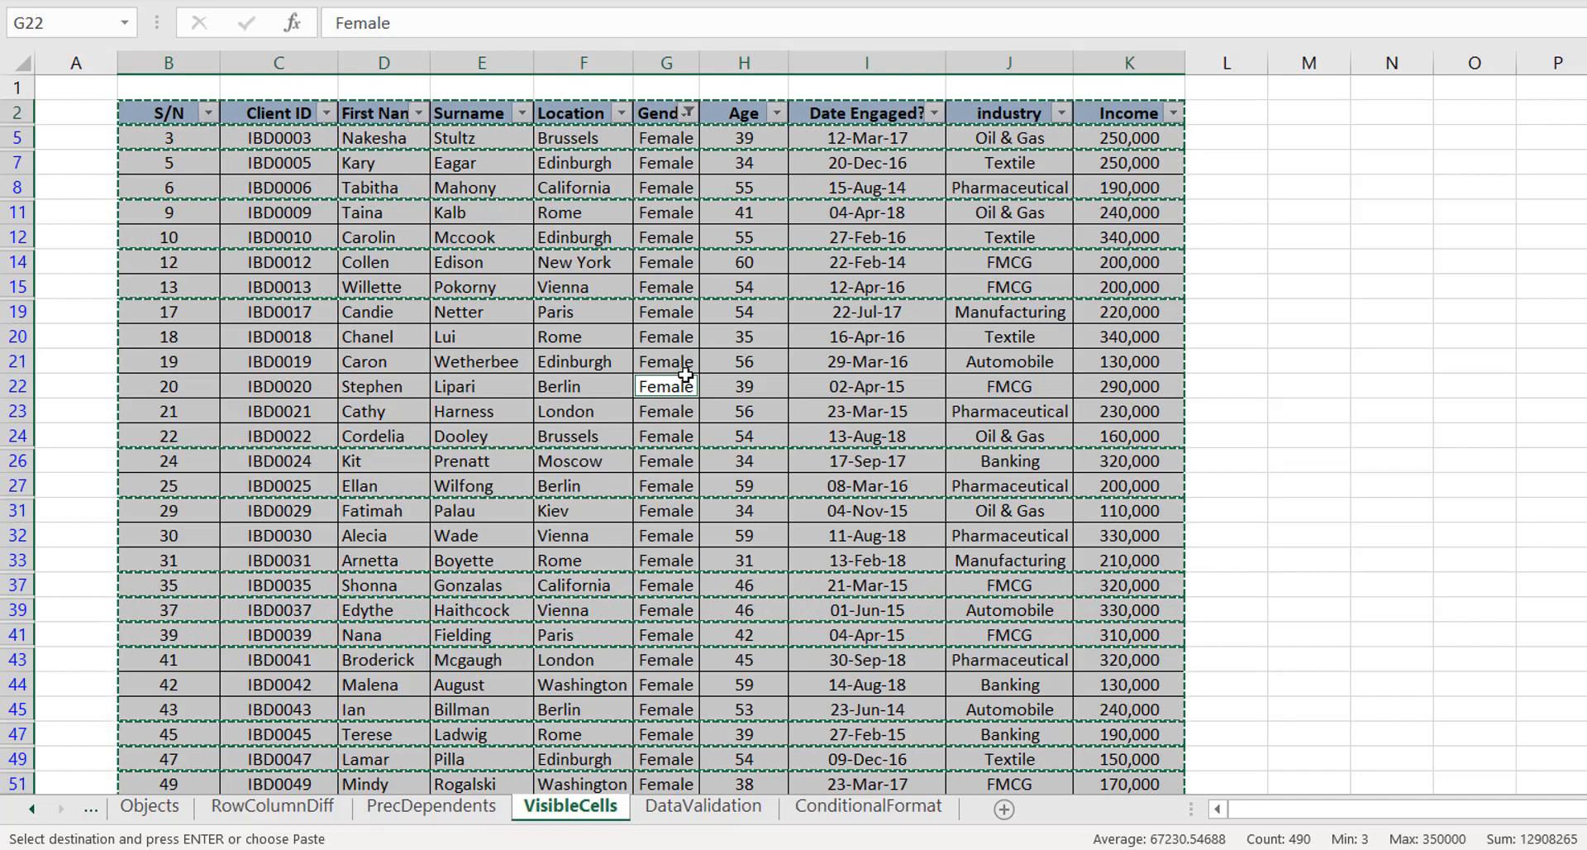
- Cancel the pending copy of the filtered client table and switch to the DataValidation sheet
key(Escape)
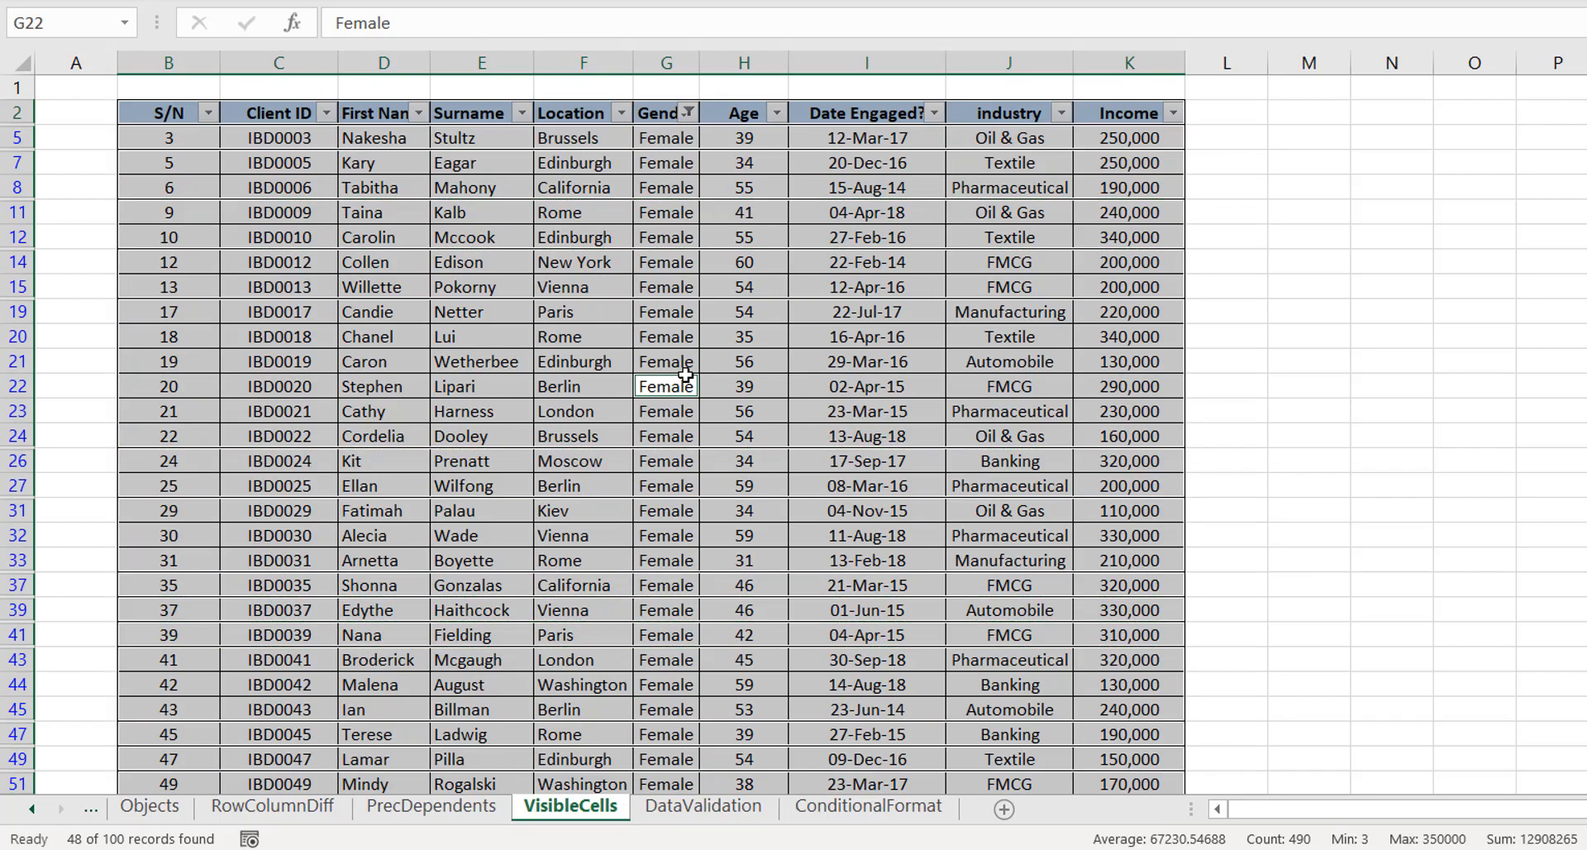
click(373, 262)
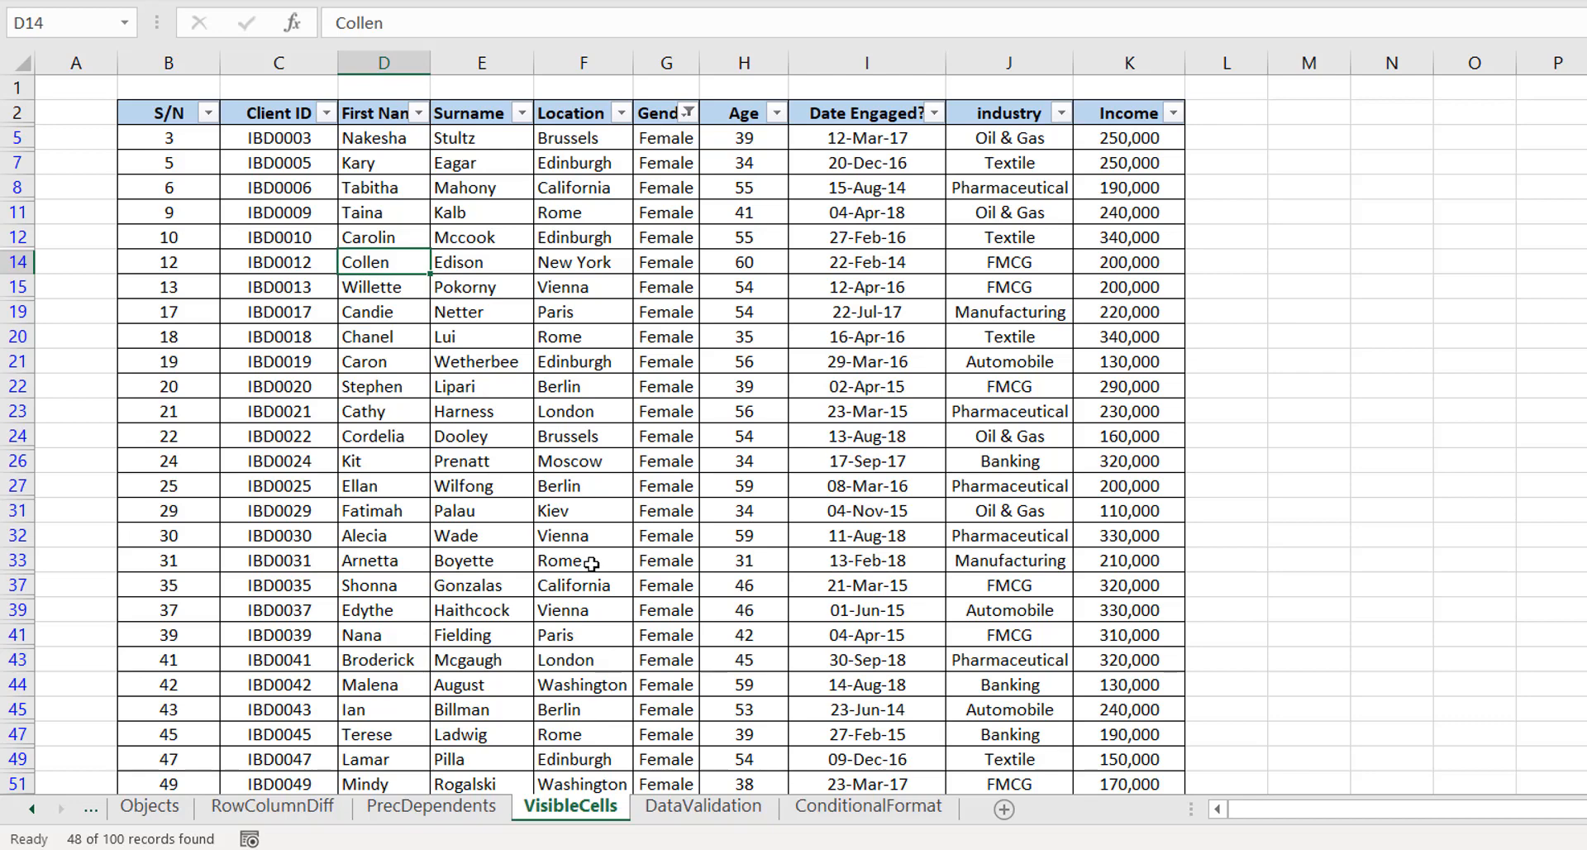
click(708, 813)
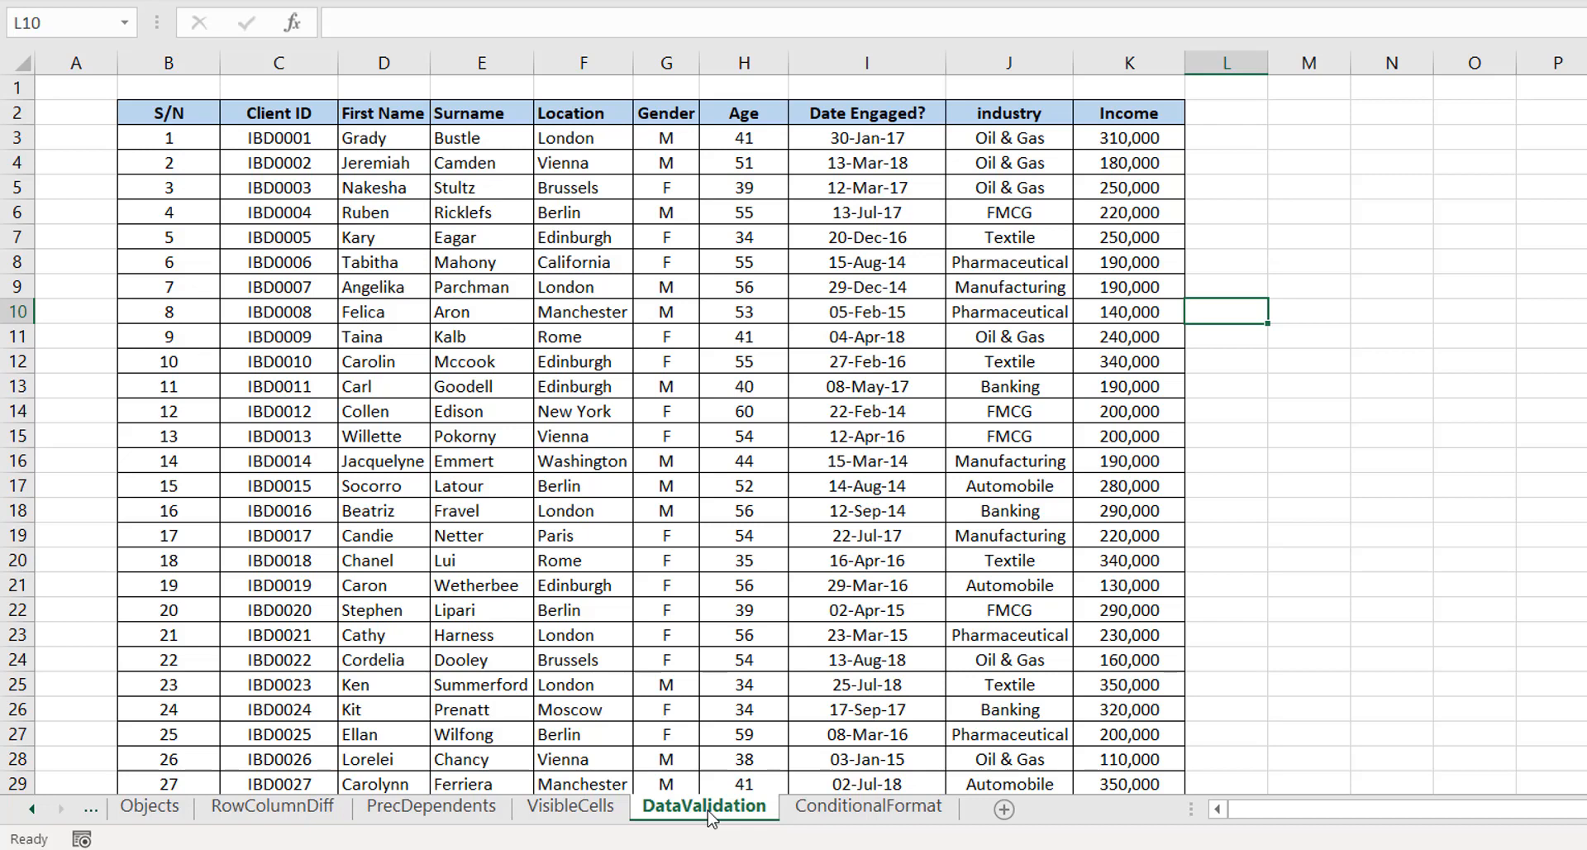
- Check individual First Name, Gender, Location, Age and Date Engaged cells near the start of the table for data validation drop-downs
click(407, 321)
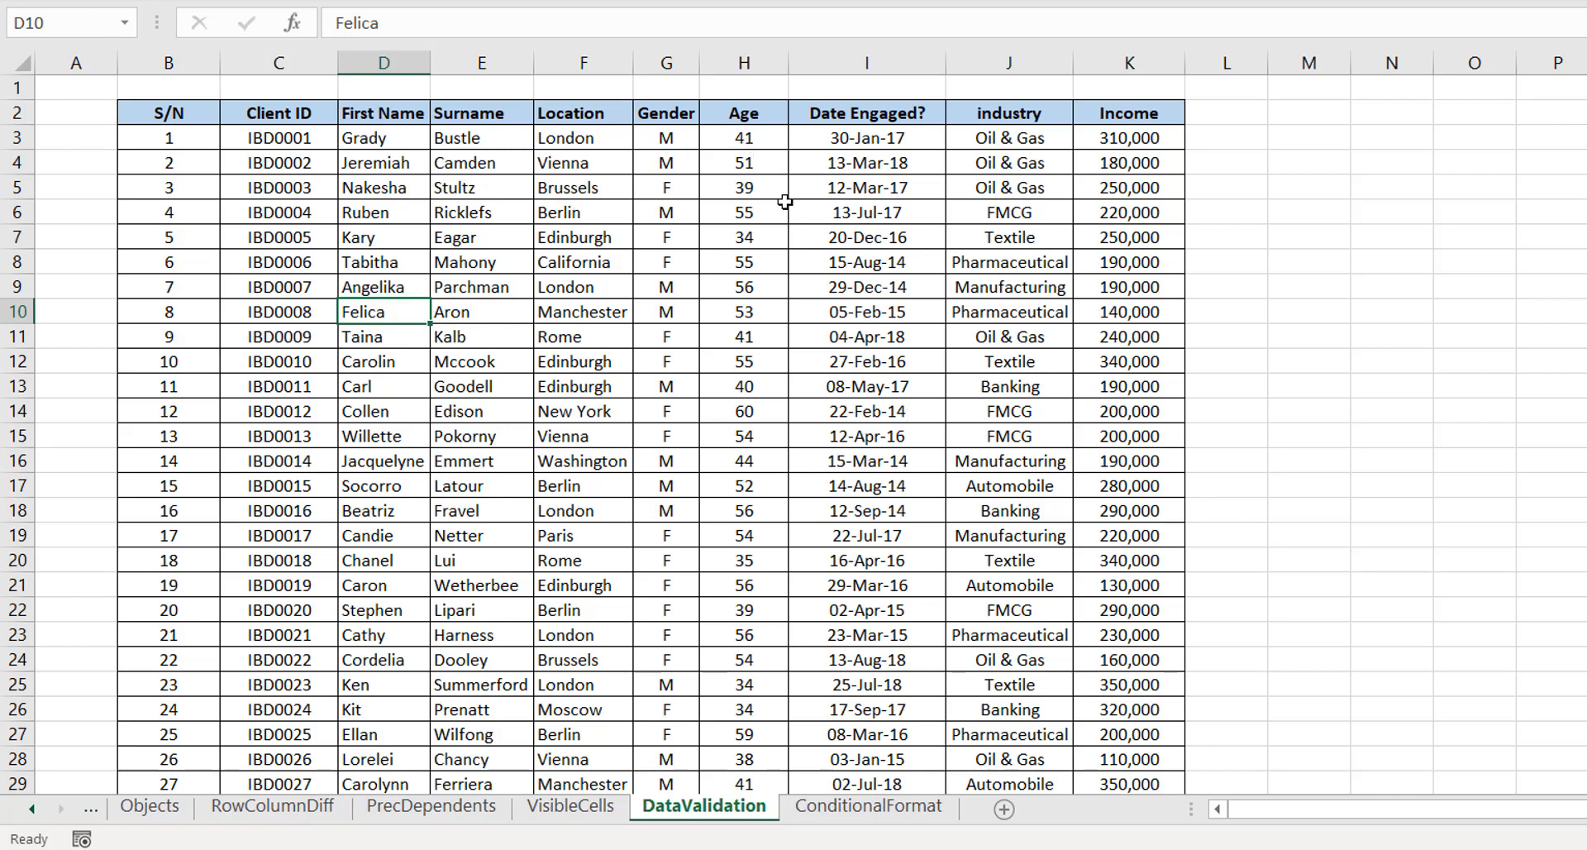
click(670, 147)
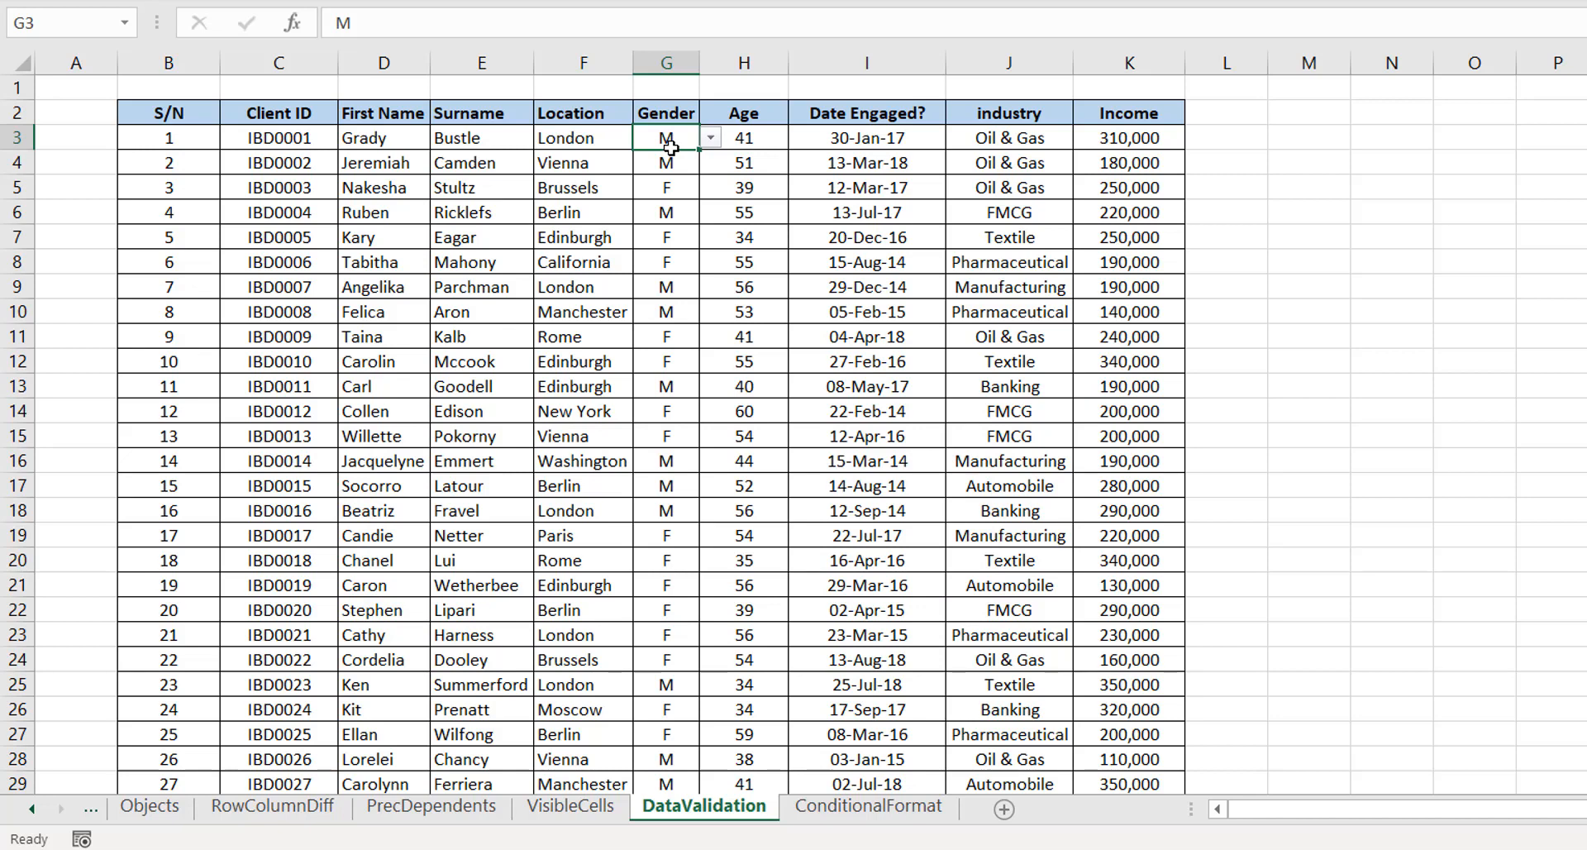
click(550, 168)
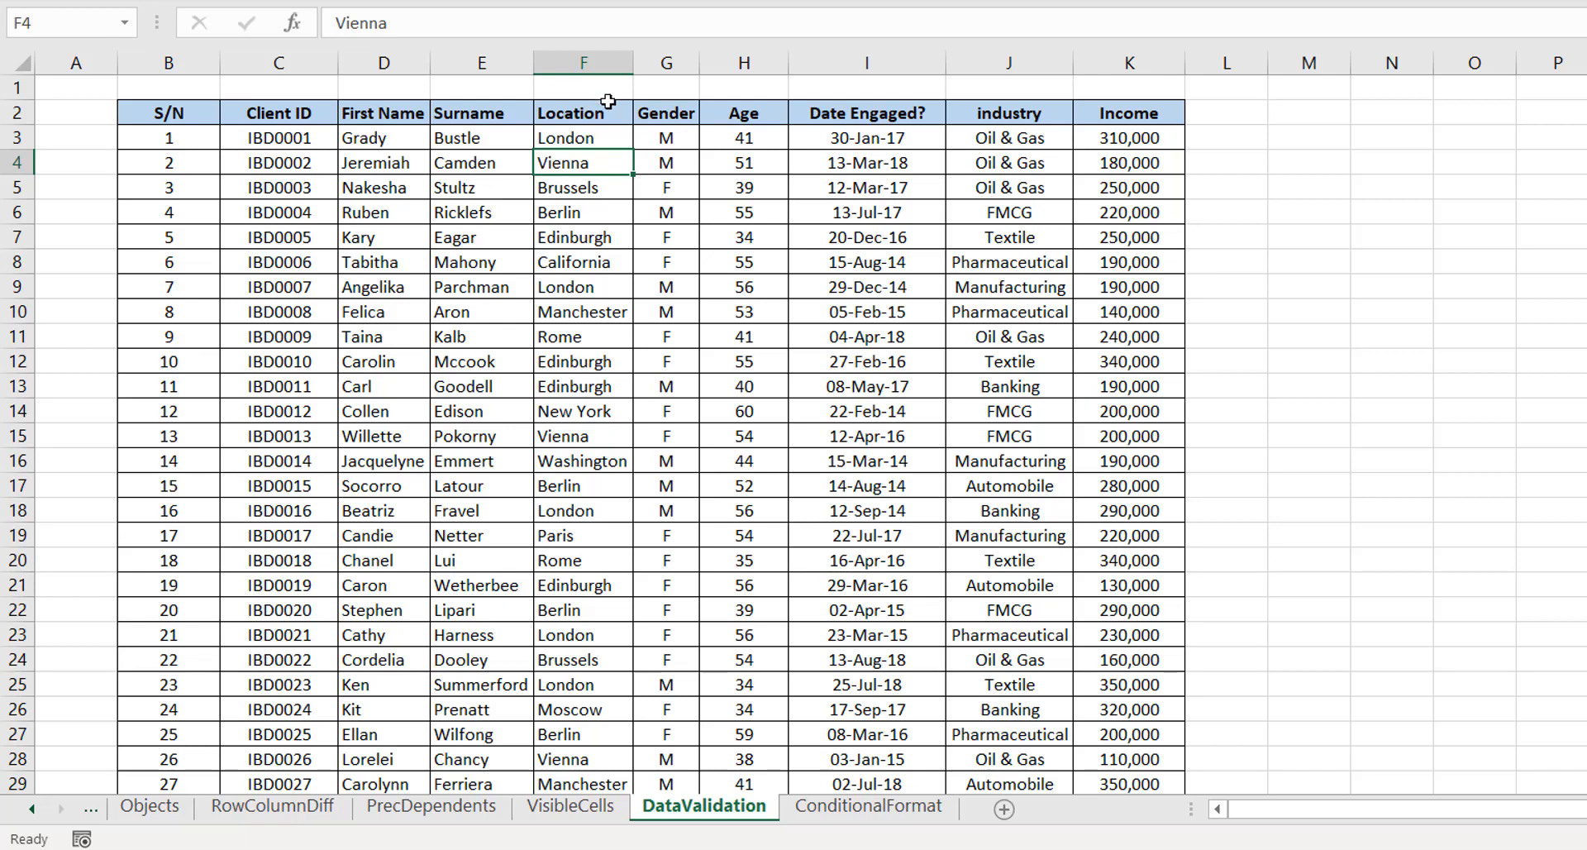
click(666, 139)
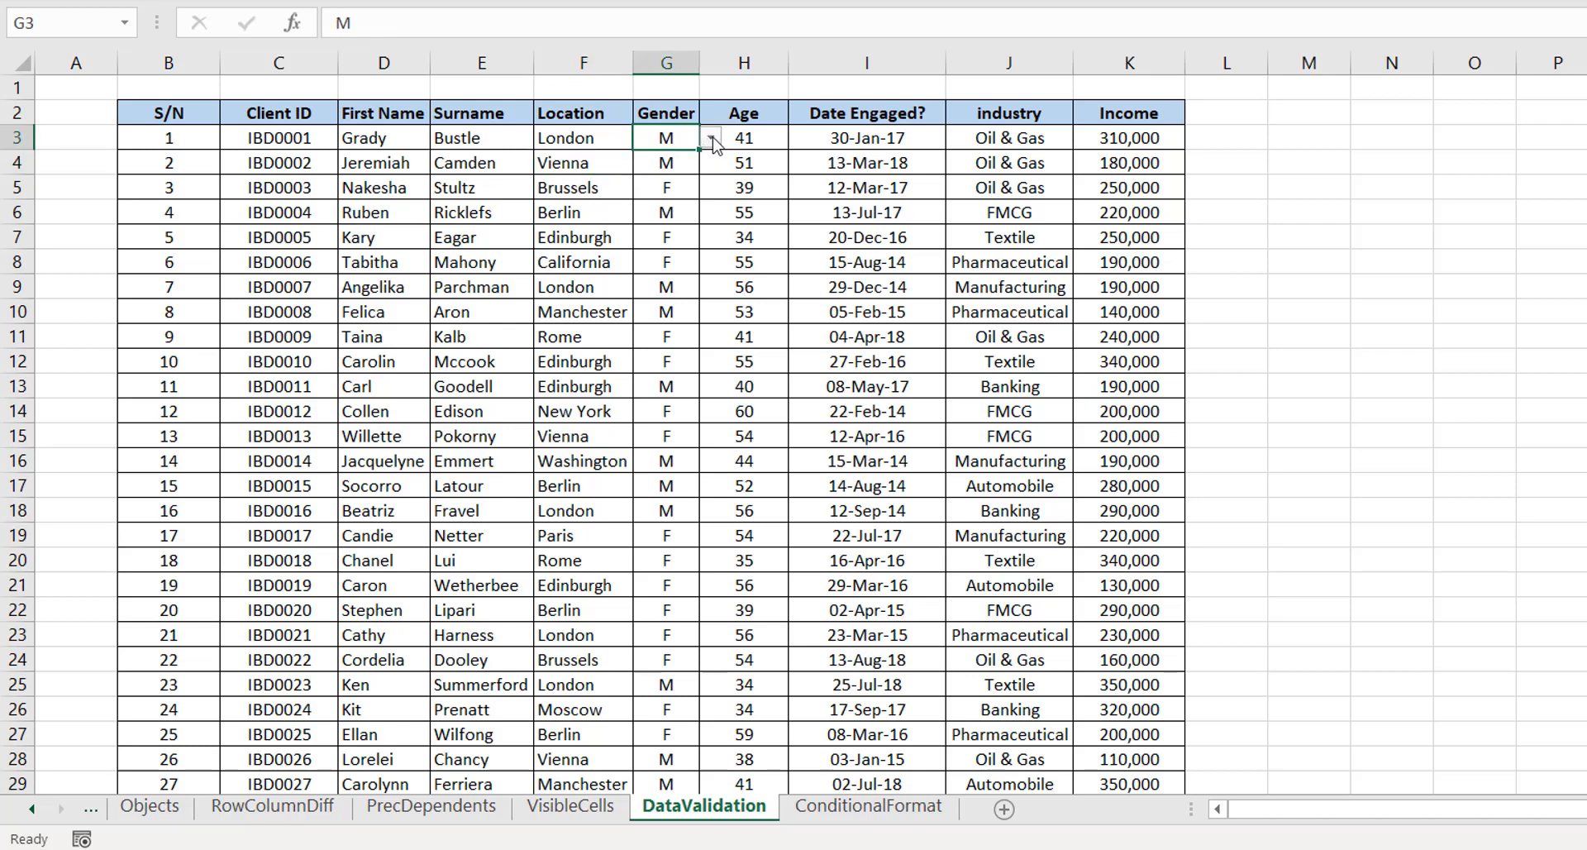
click(748, 140)
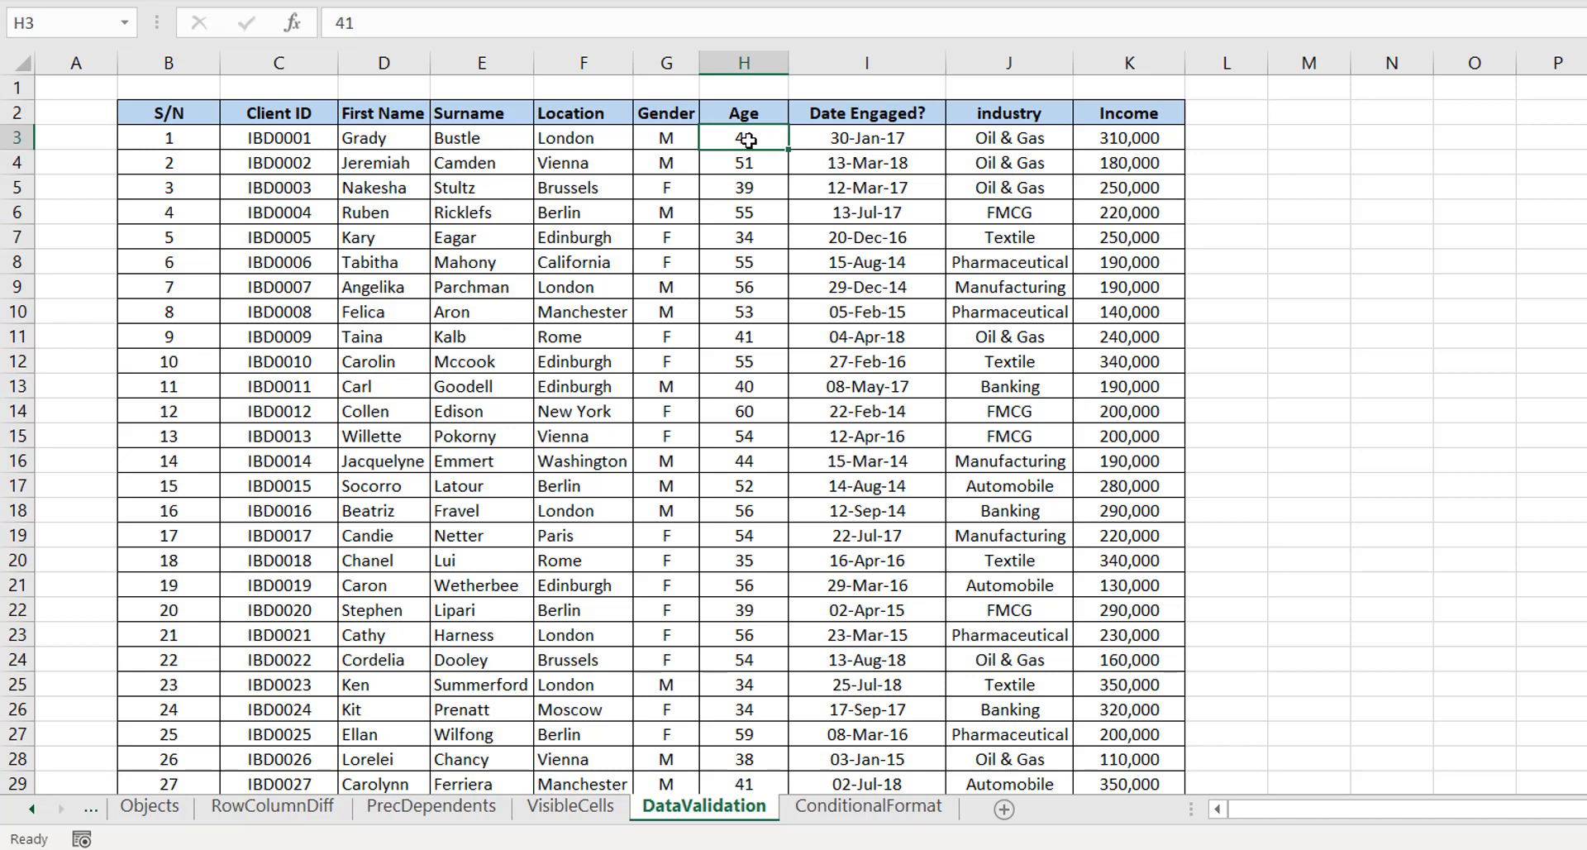
click(819, 141)
click(768, 143)
- Select the whole client table and use Go To Special with Data validation set to All to select every validated cell
click(611, 179)
key(ctrl+a)
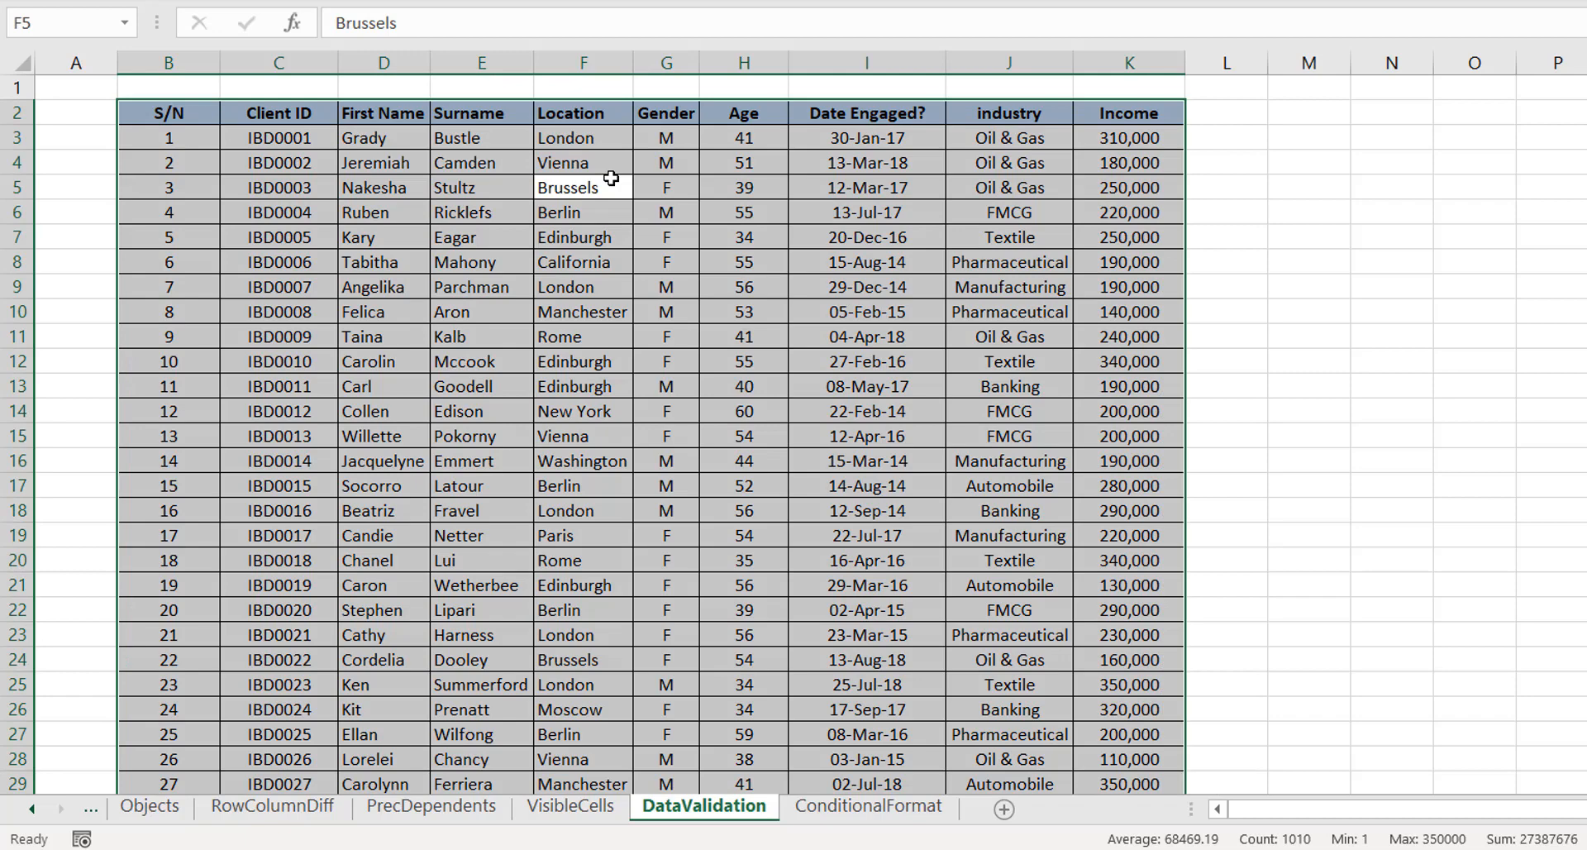
key(F5)
key(alt+s)
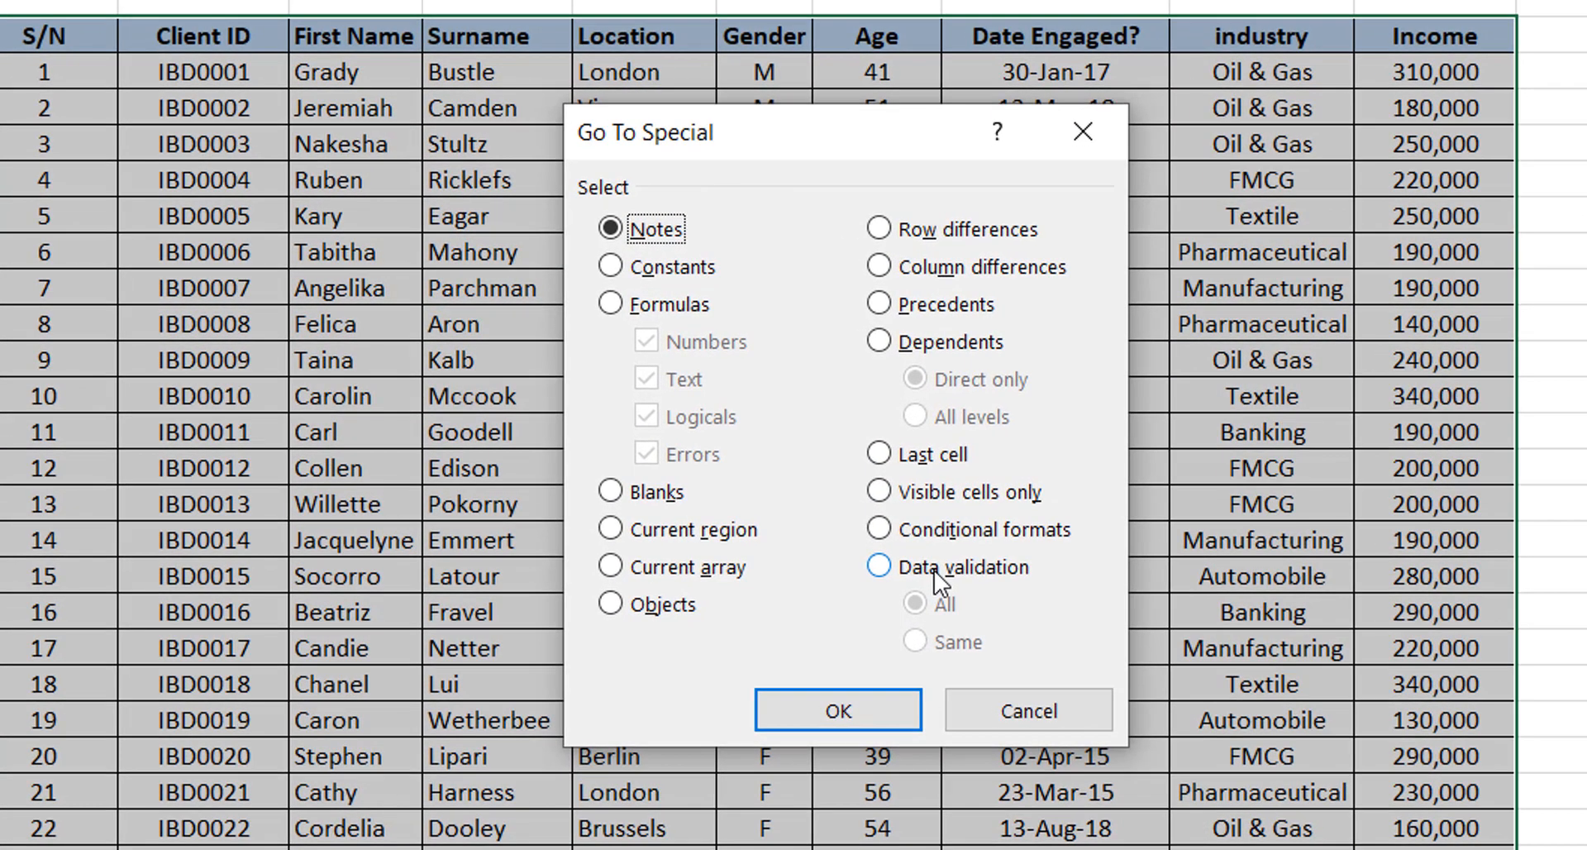
click(784, 488)
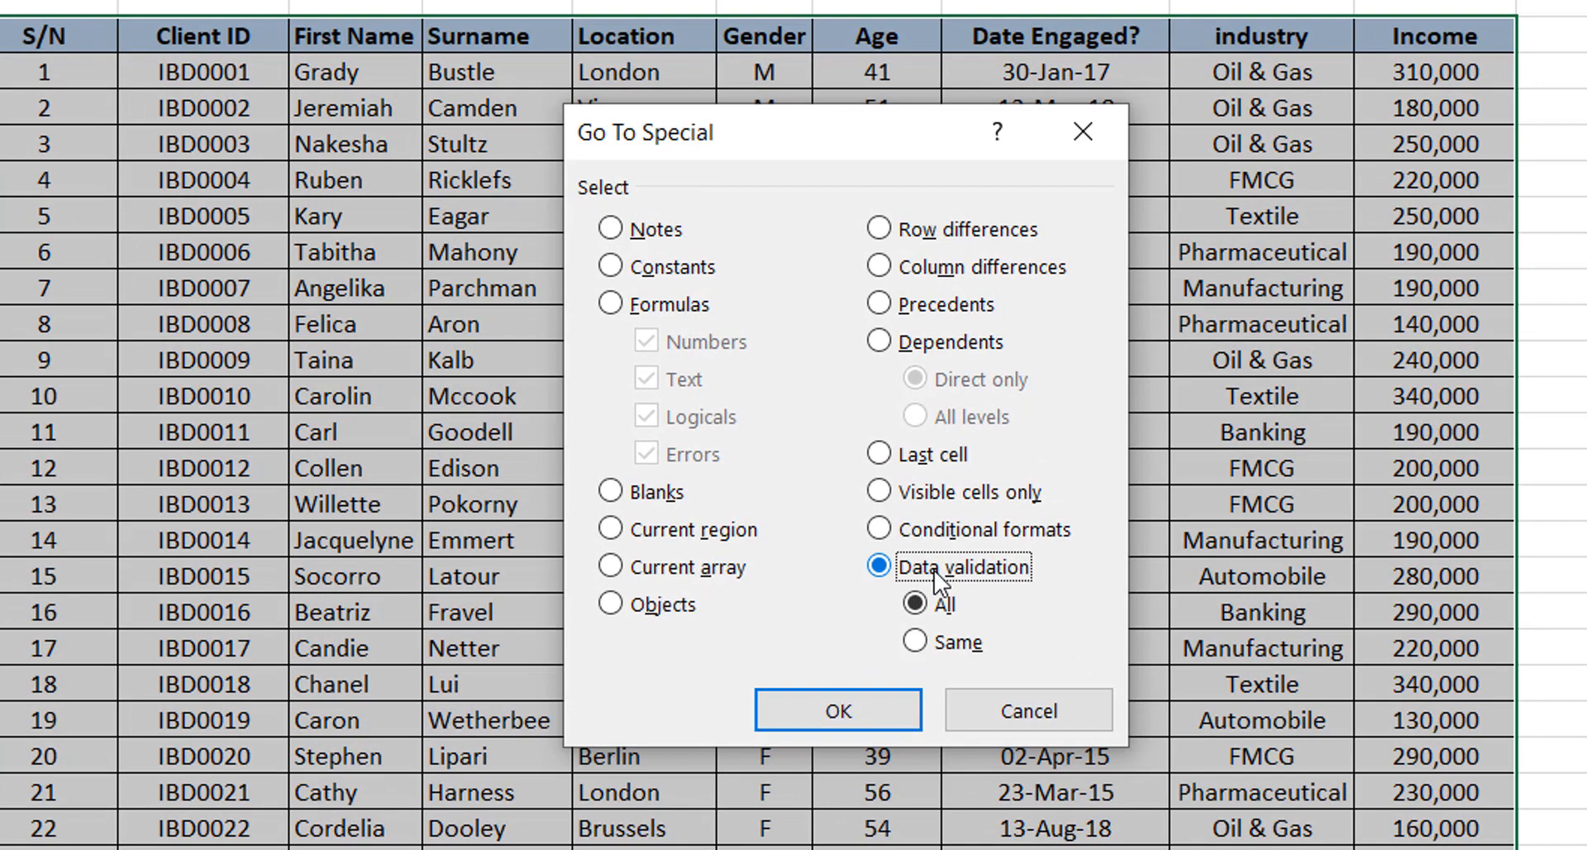
click(872, 719)
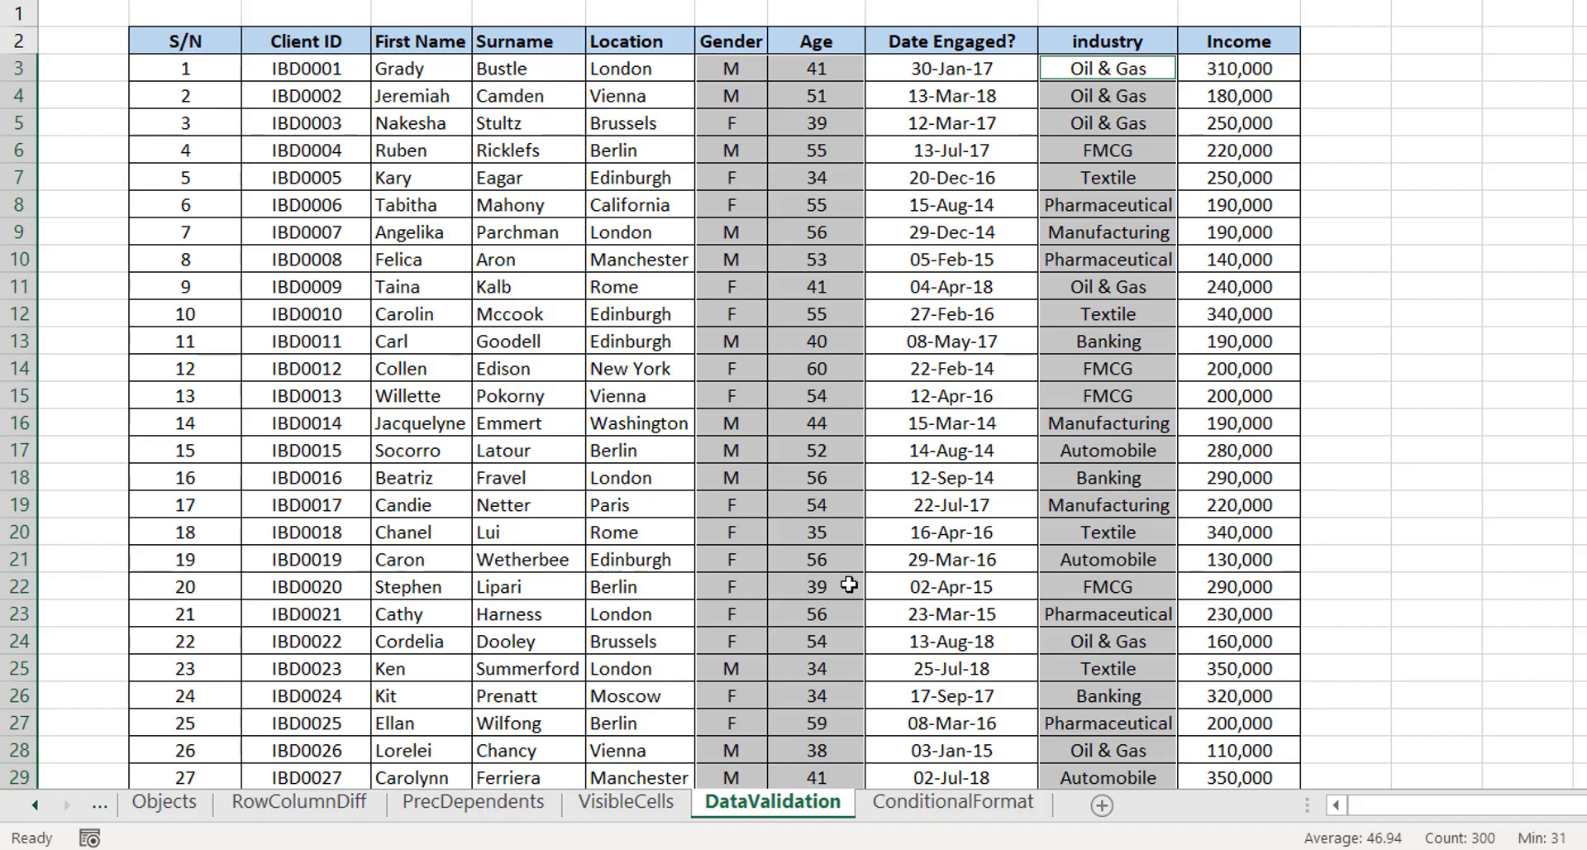
- From Gender cell G13, use Go To Special with Data validation set to Same, then clear the resulting selection by selecting G8
click(734, 330)
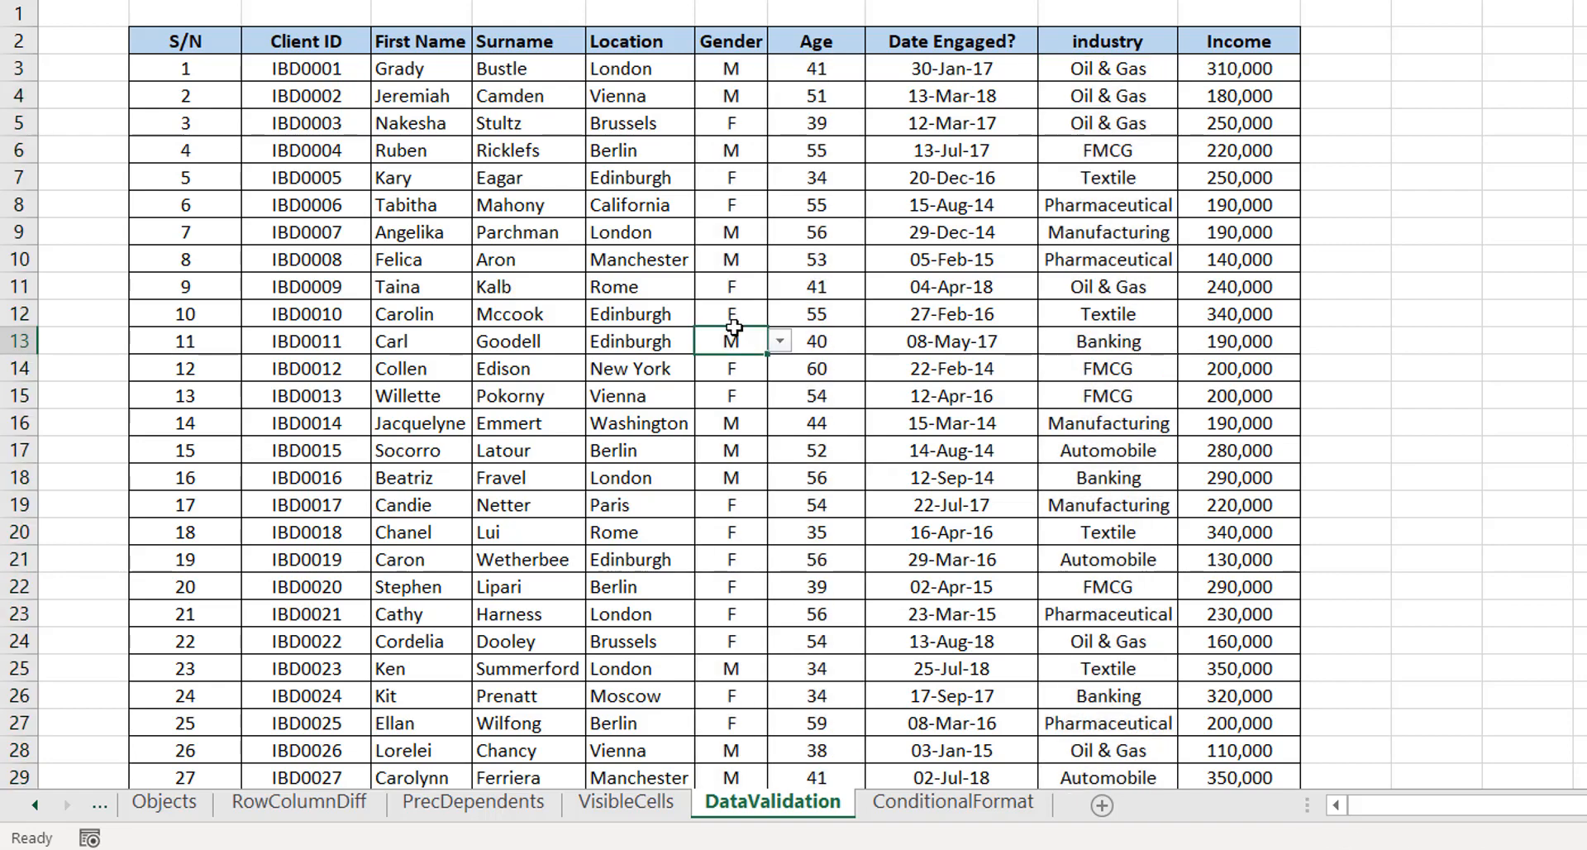
key(F5)
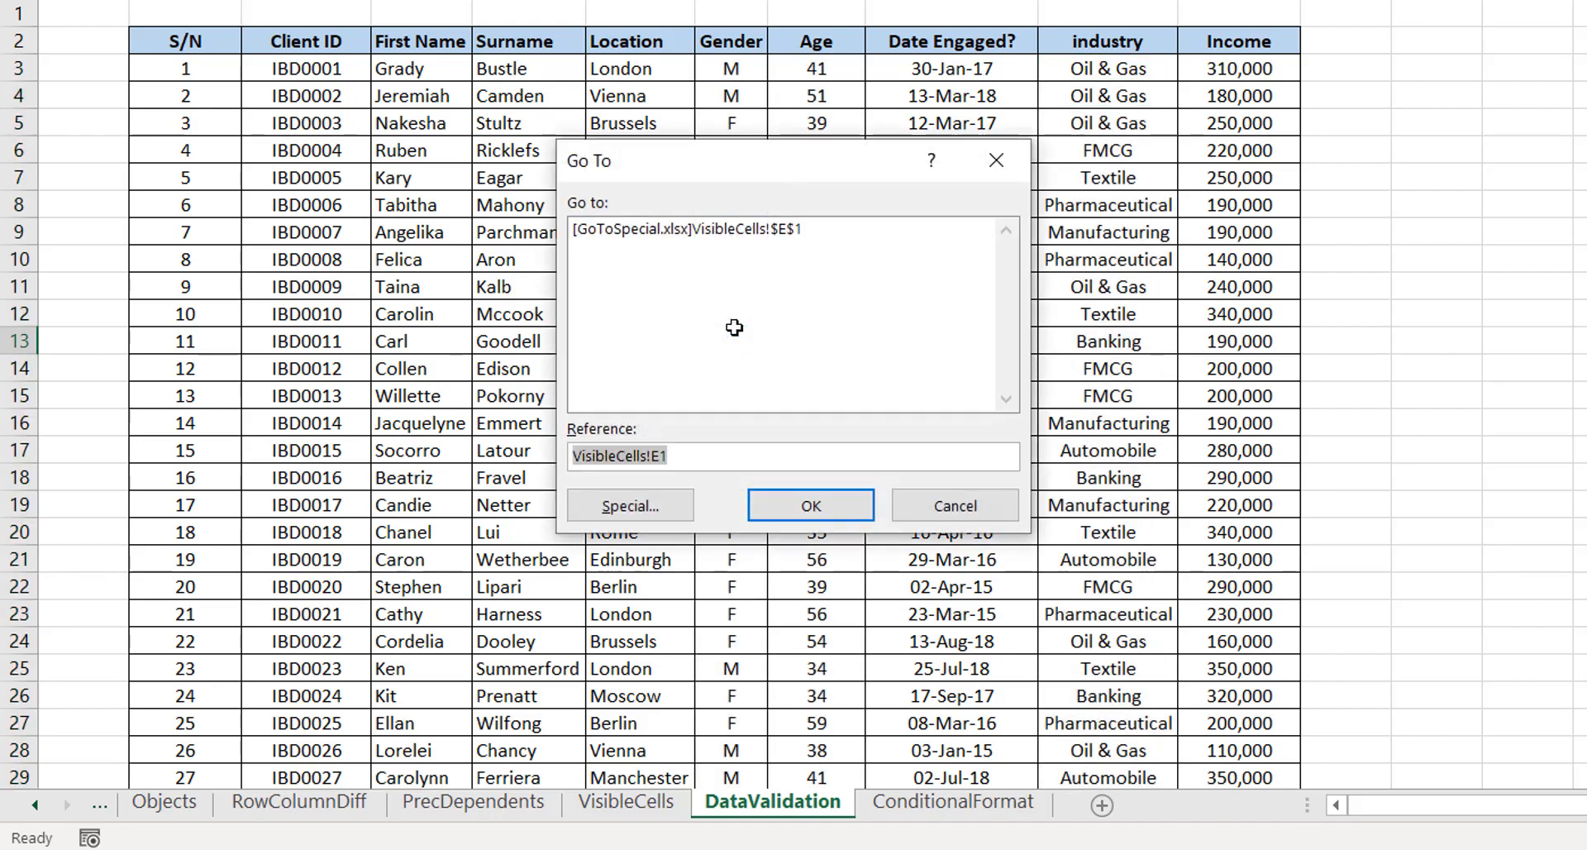
click(628, 507)
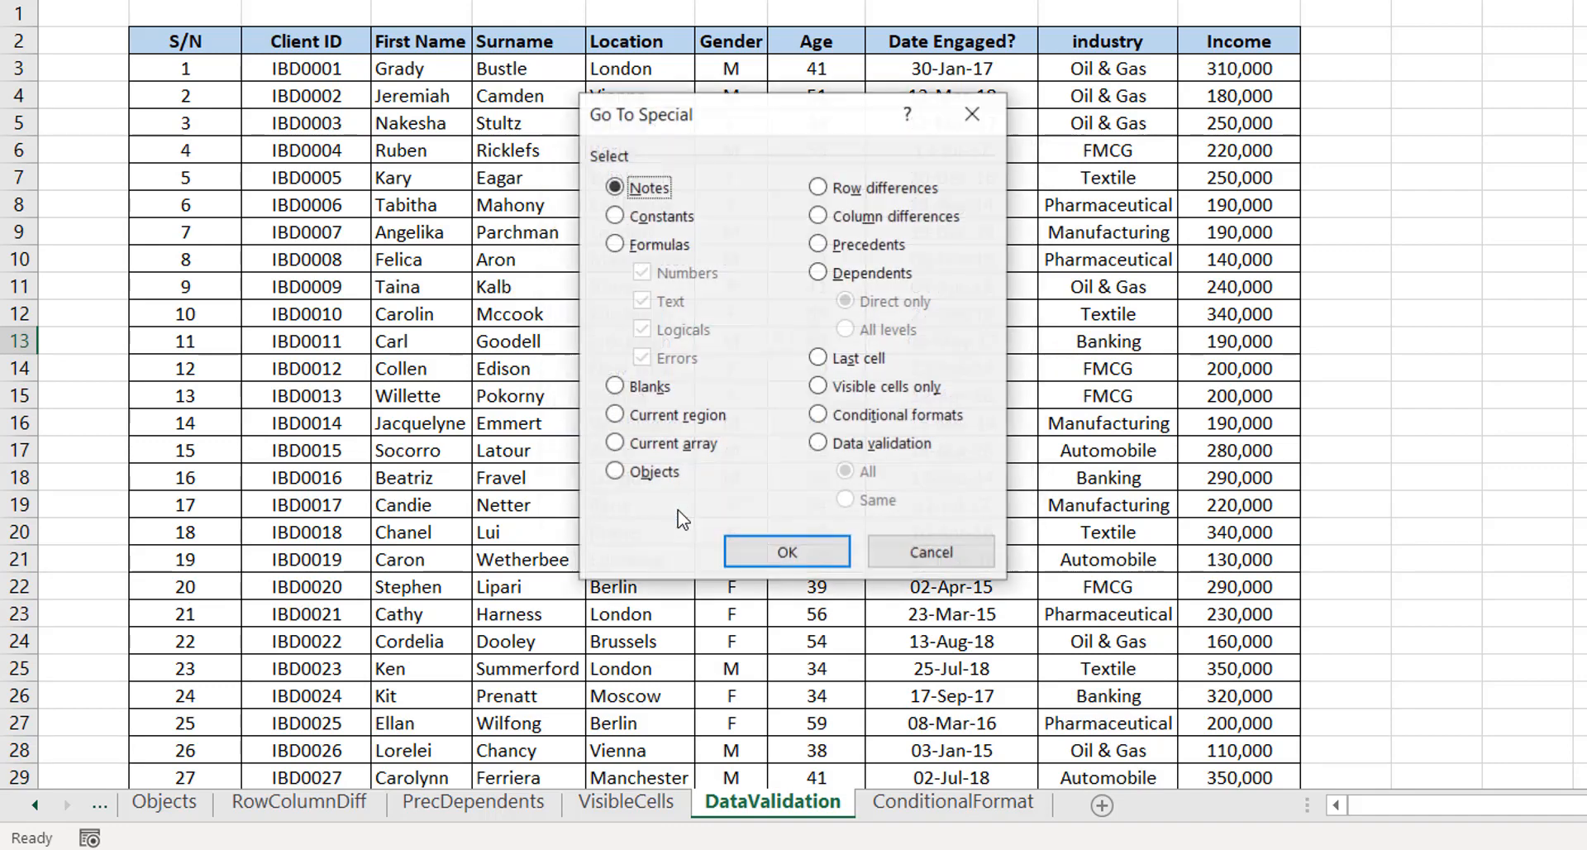
click(820, 444)
click(872, 502)
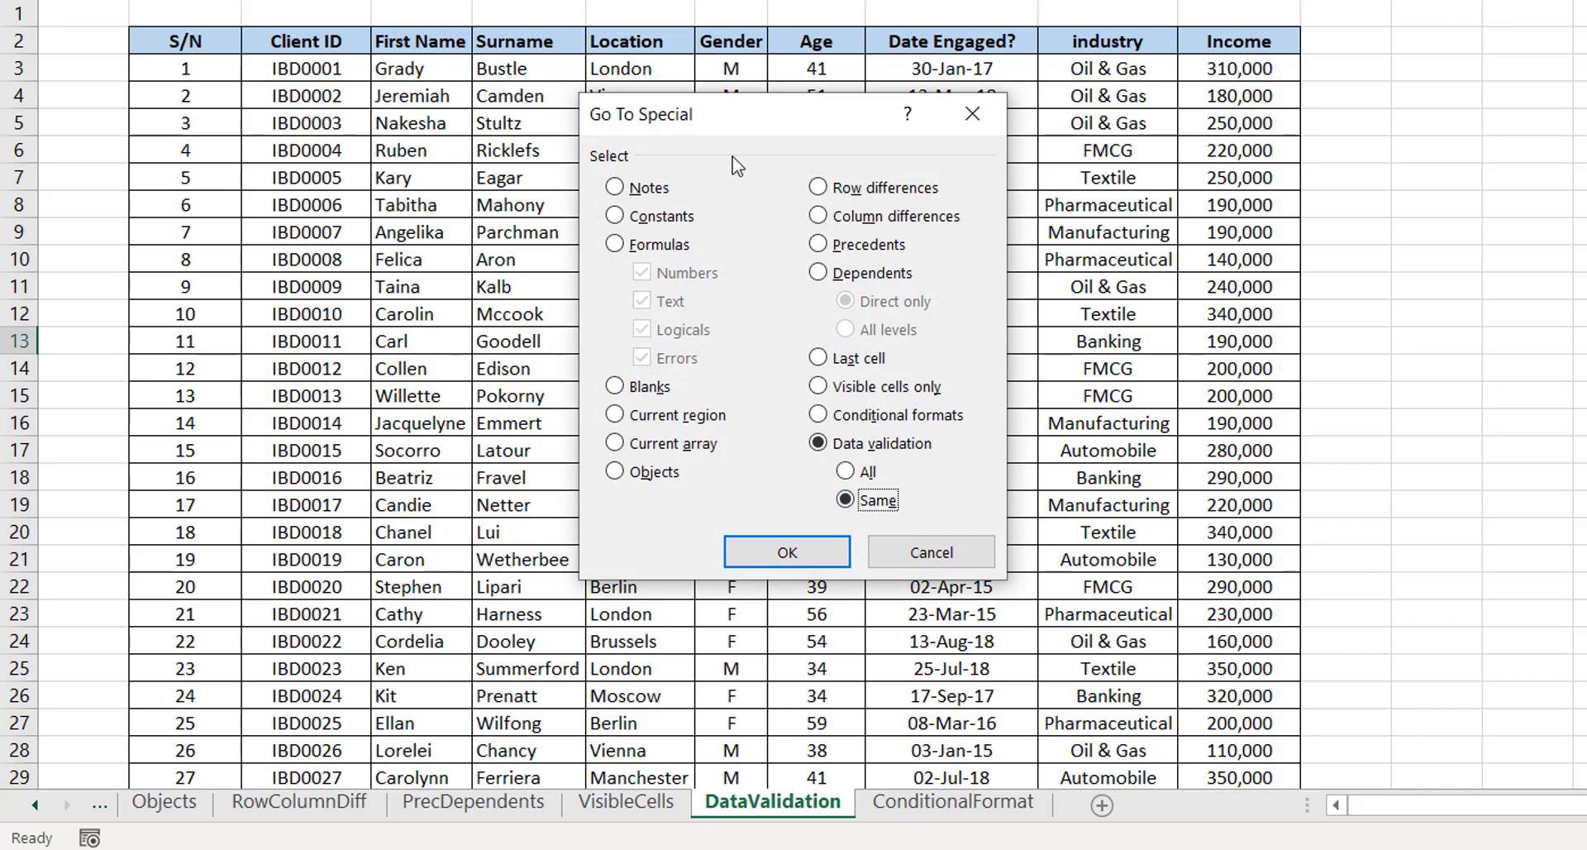
drag(722, 124, 1263, 83)
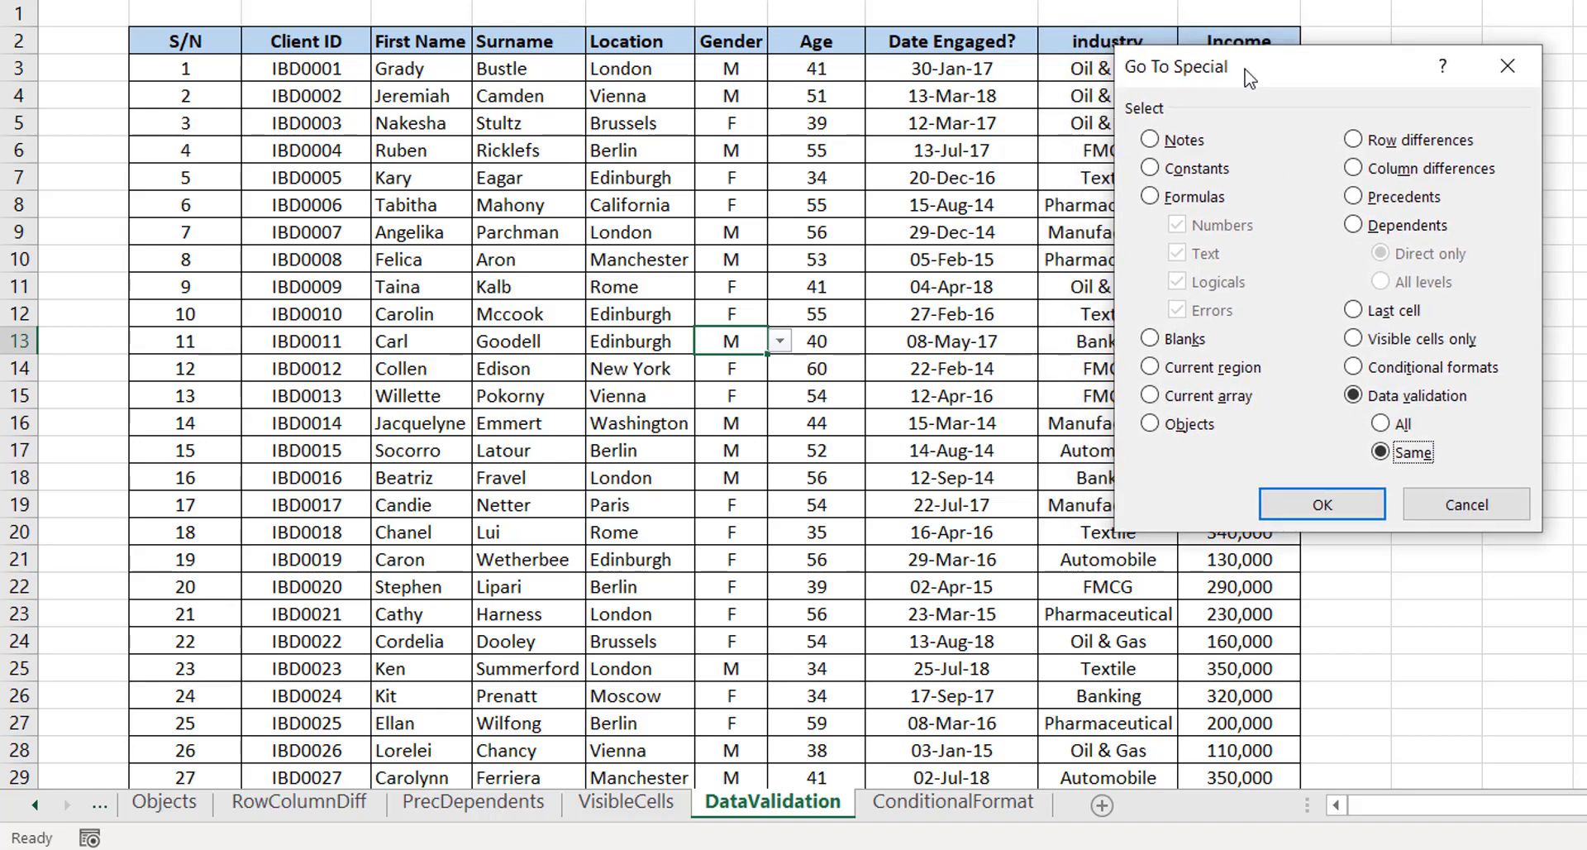
click(1338, 516)
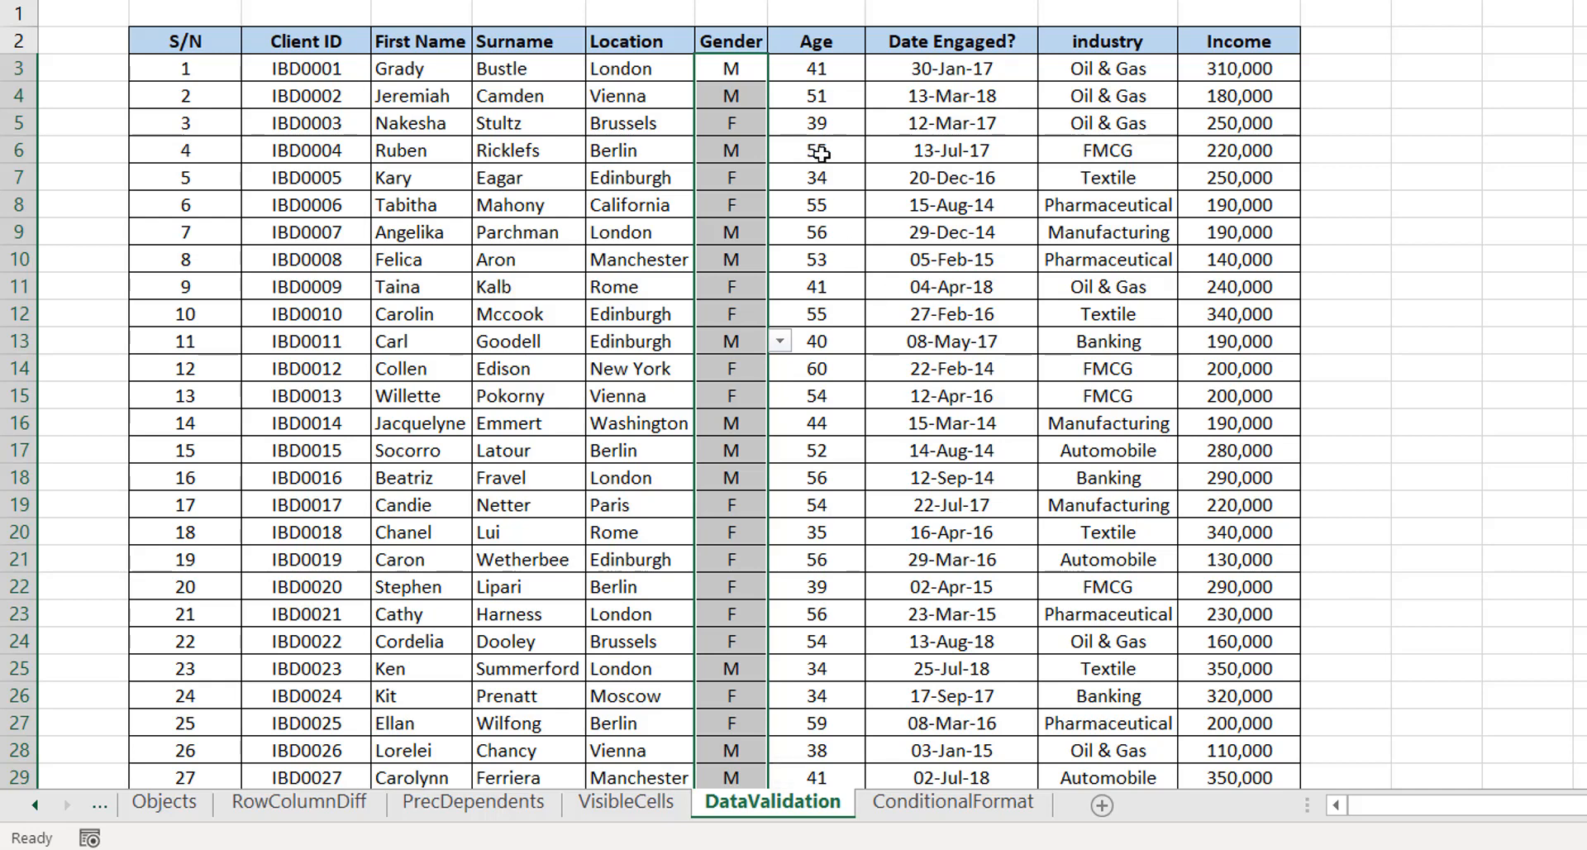
click(751, 205)
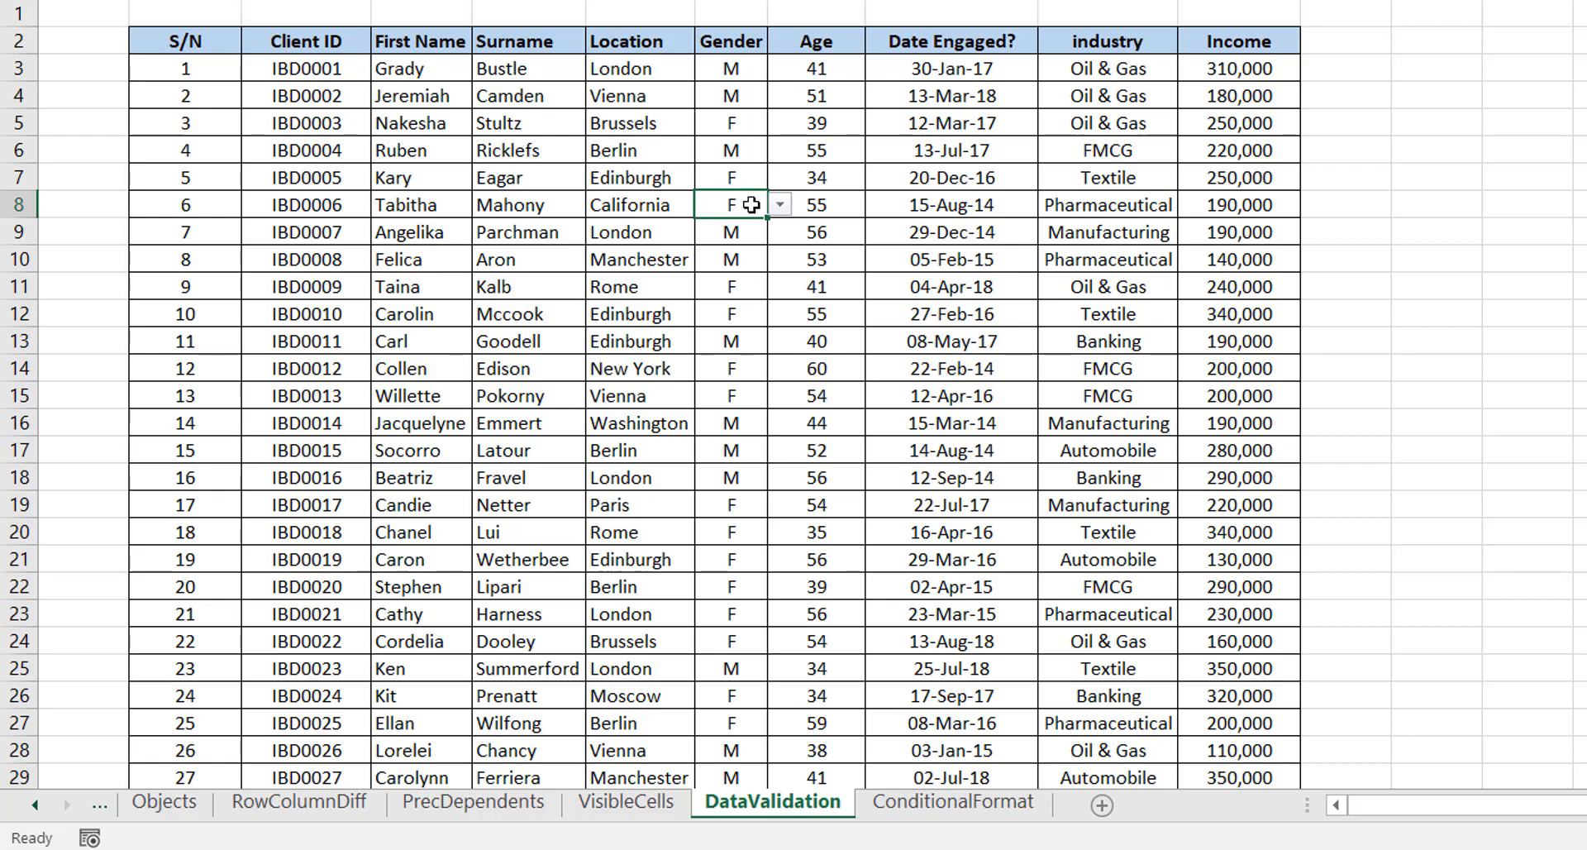
- Switch to the ConditionalFormat sheet and inspect Income cell K3 and Date Engaged cell I3 for conditional formatting
click(989, 816)
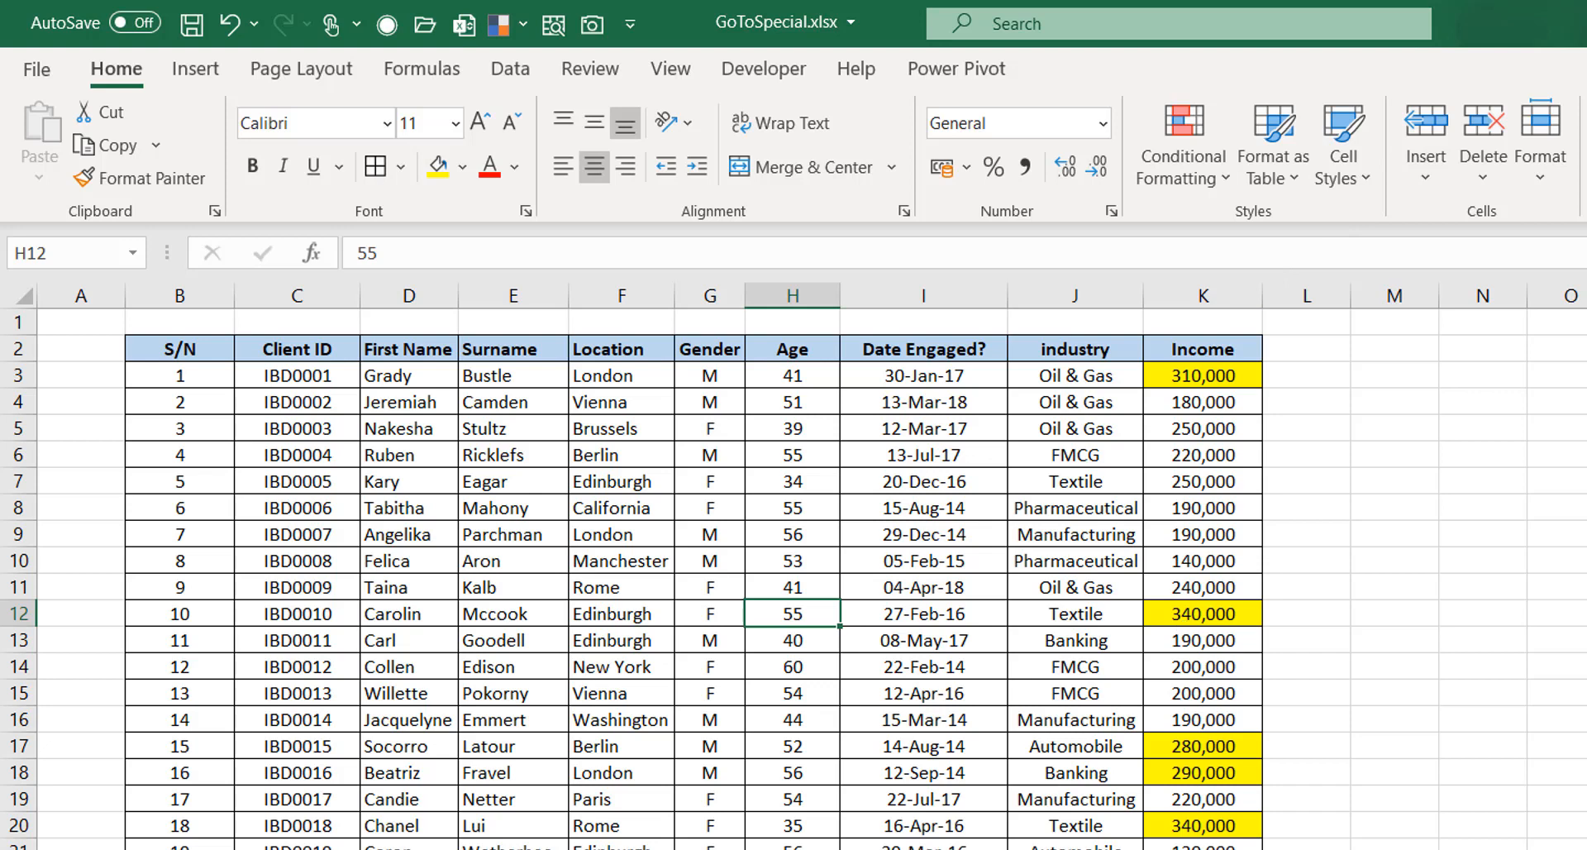
click(1199, 370)
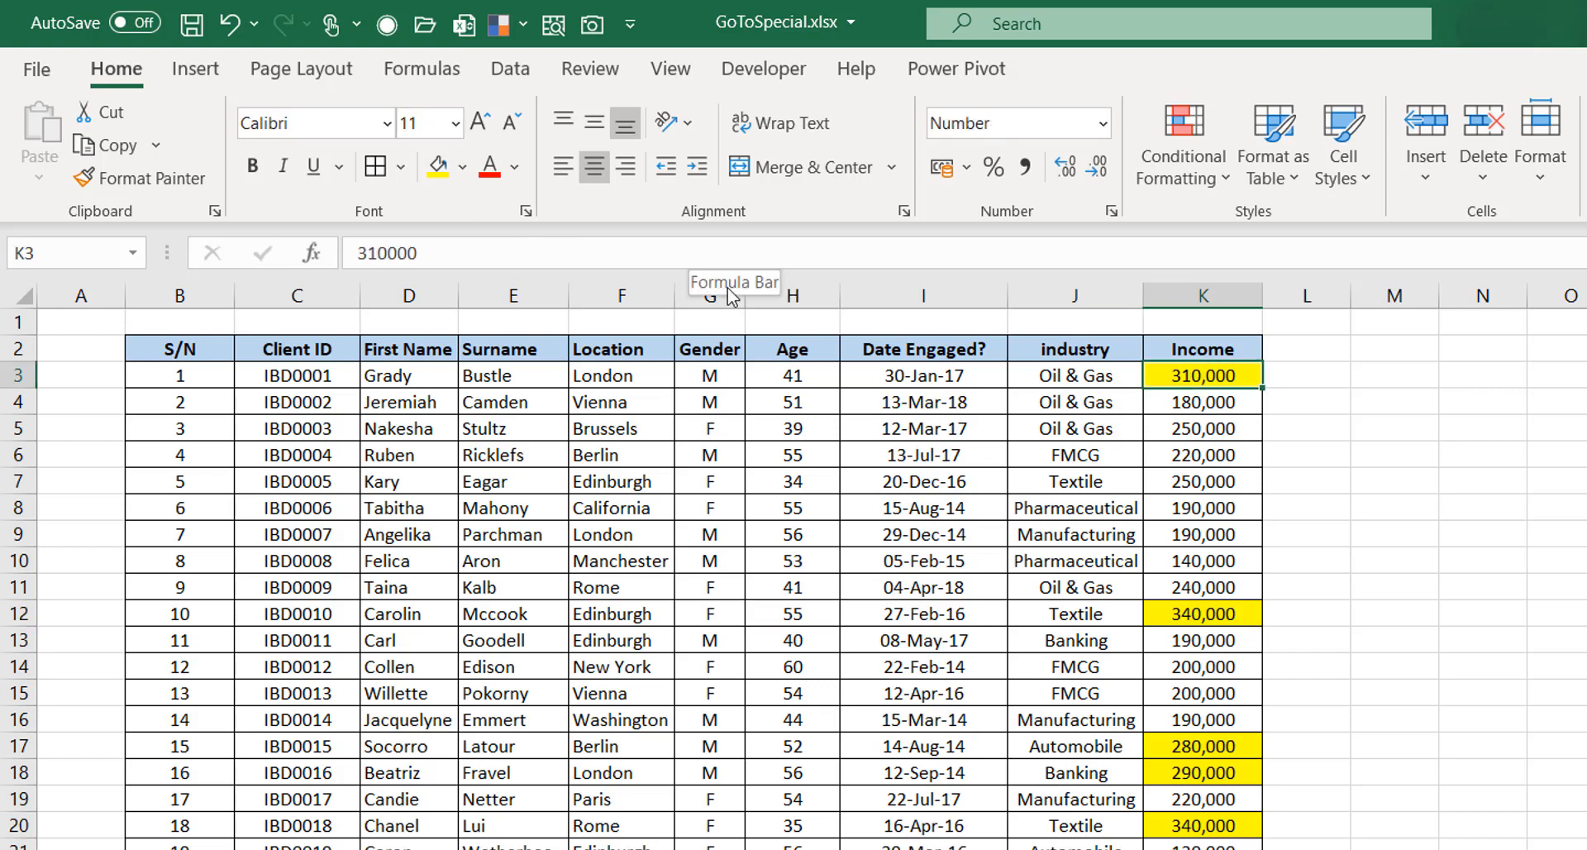
click(903, 374)
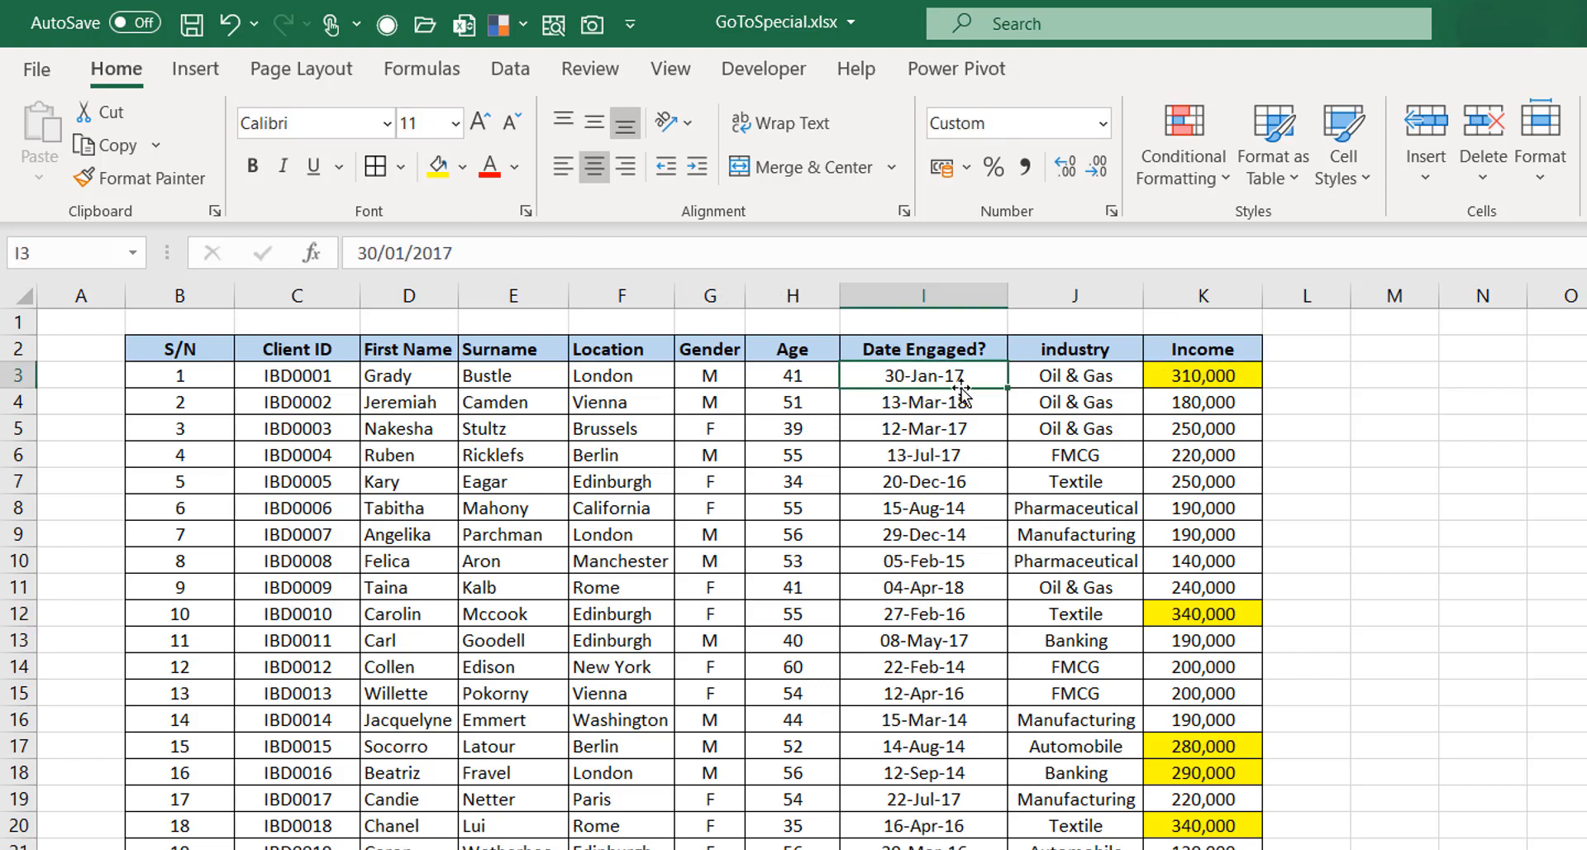
click(1214, 382)
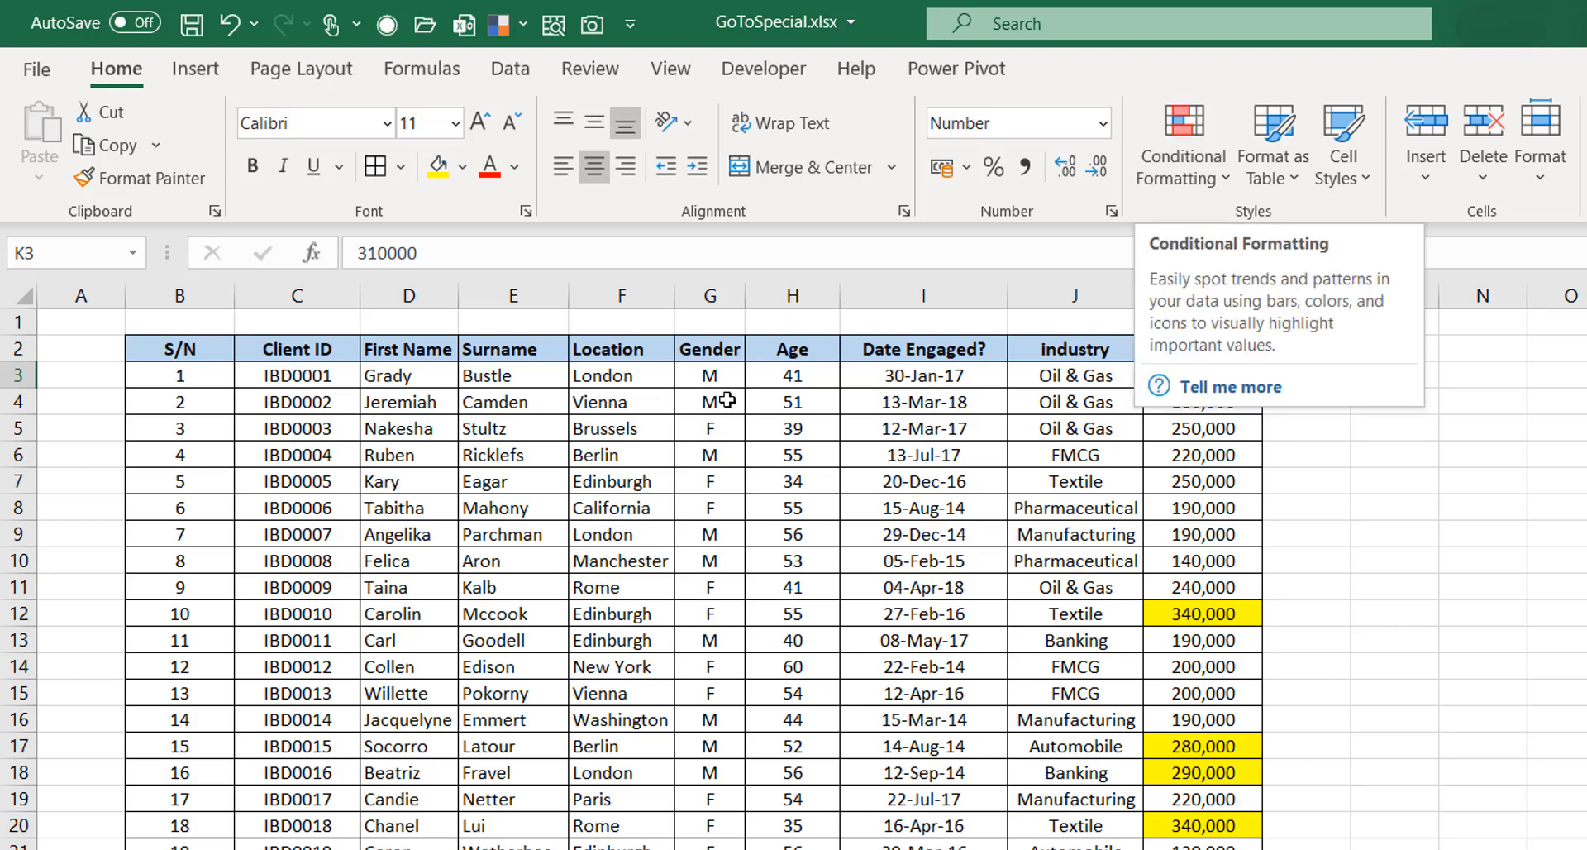
- Select the whole client table, use Go To Special with Conditional formats set to All, and review the selected cells down the sheet
click(591, 449)
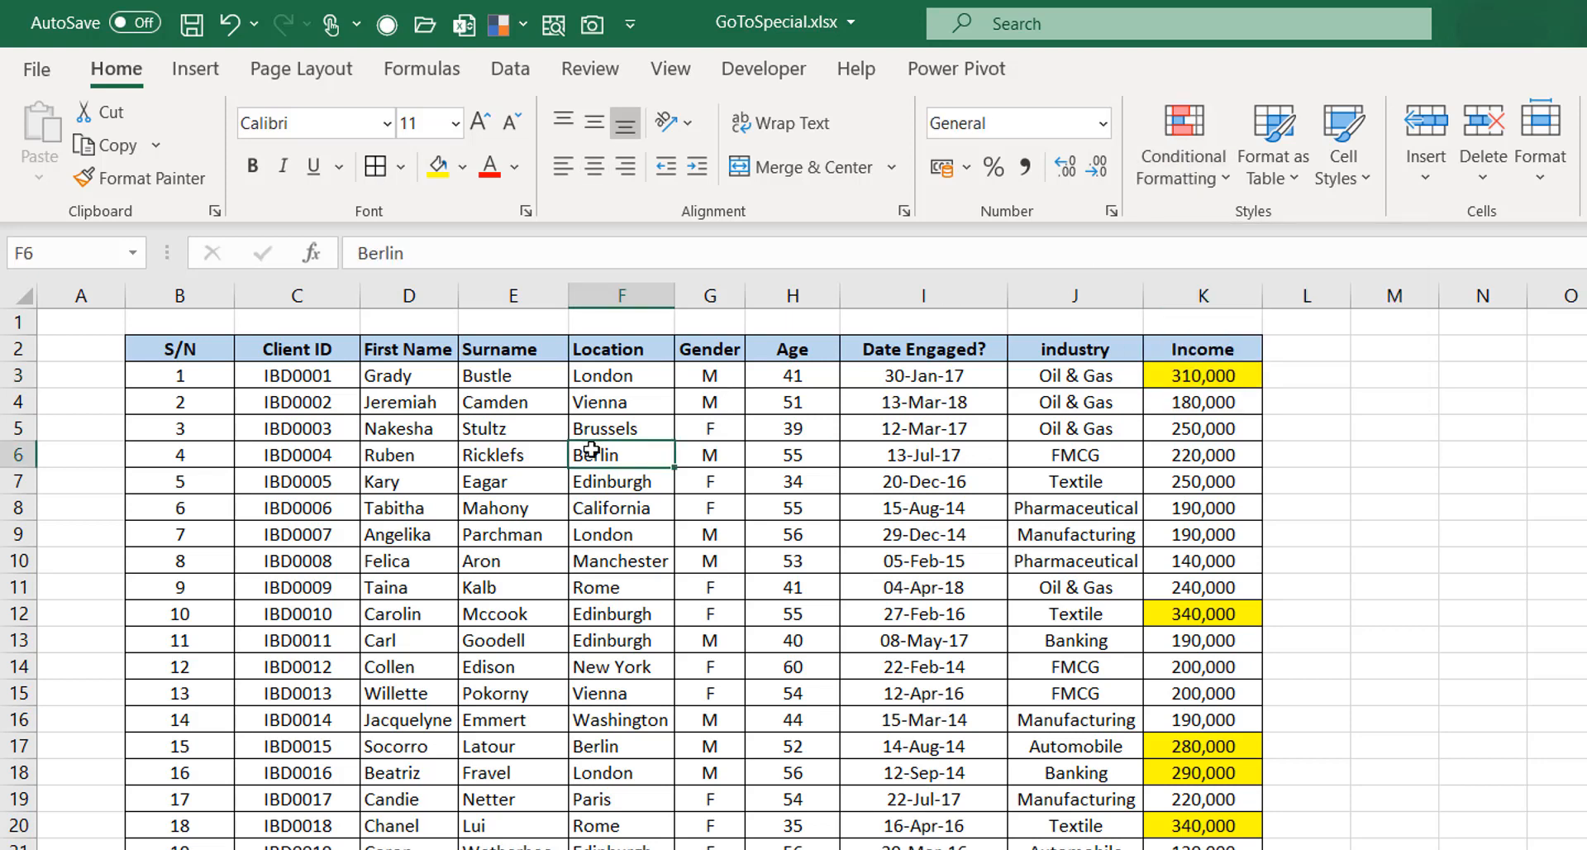
key(ctrl+a)
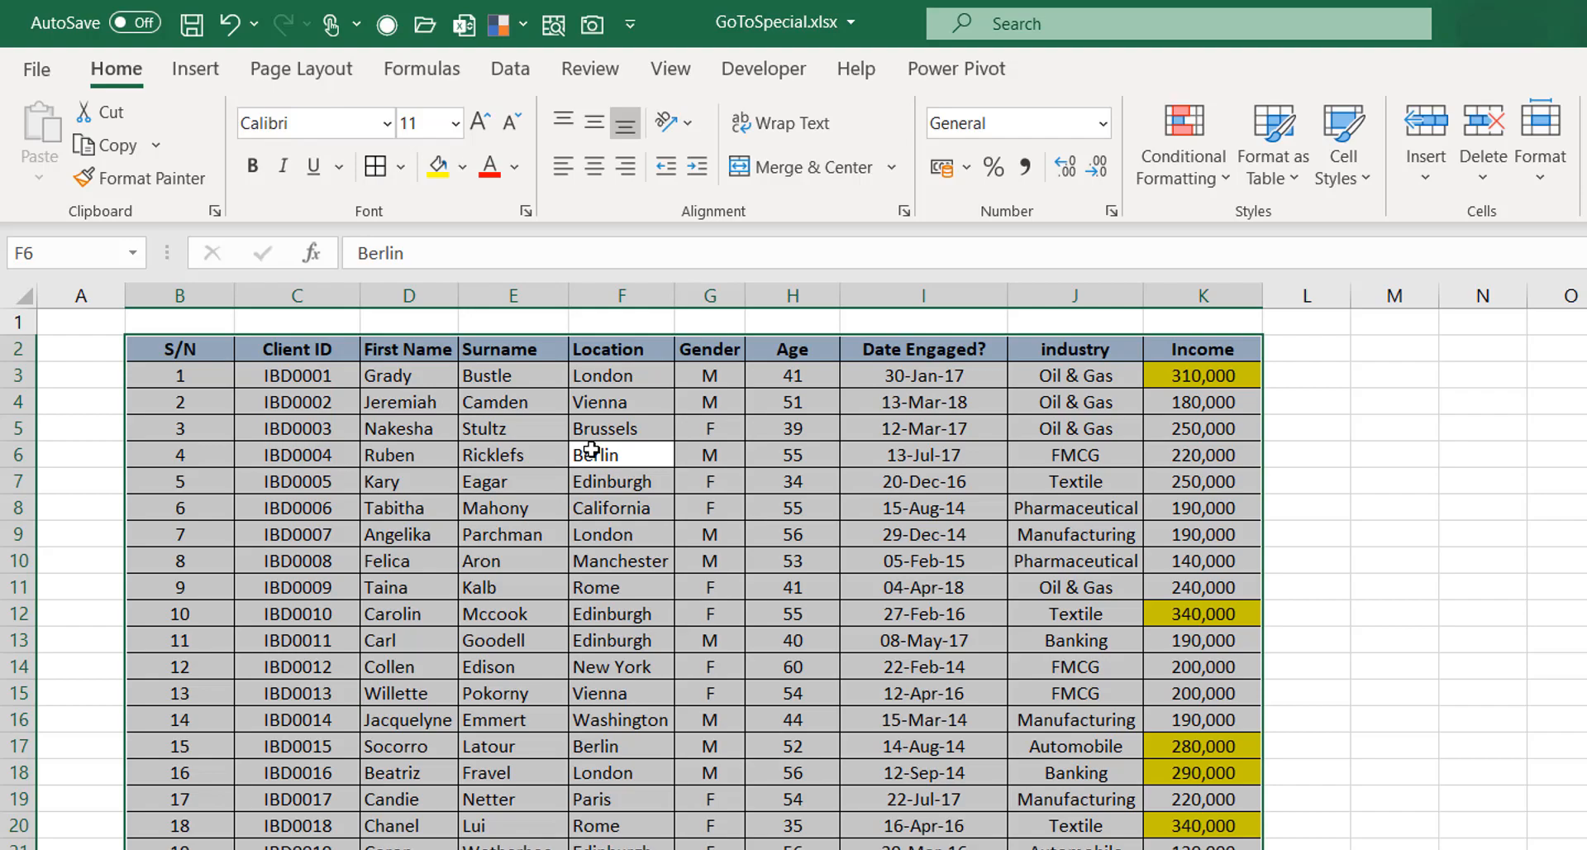
key(F5)
key(alt+s)
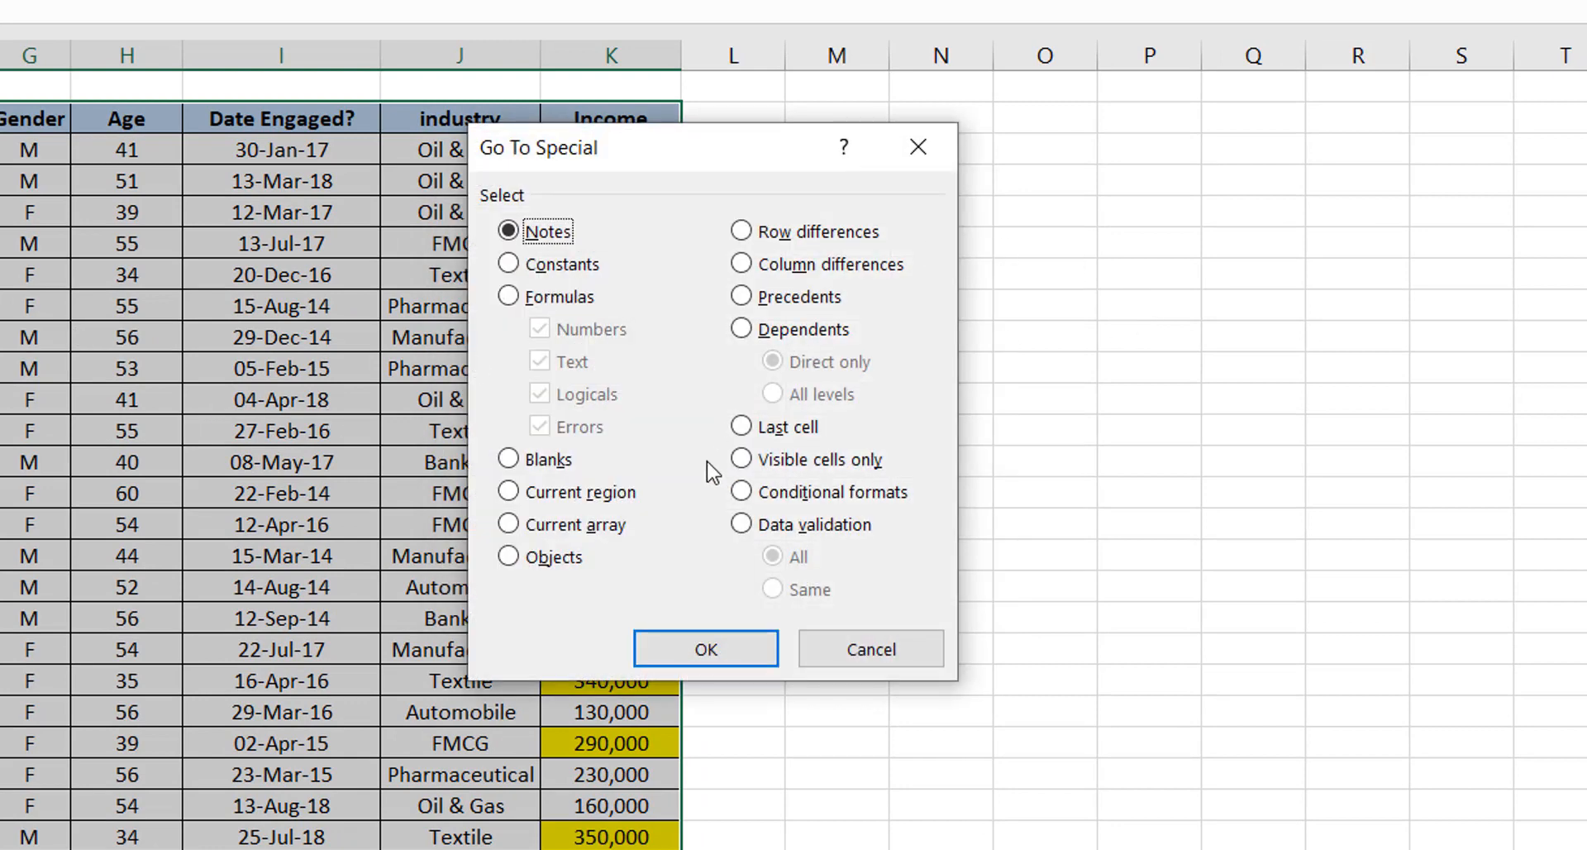
click(766, 491)
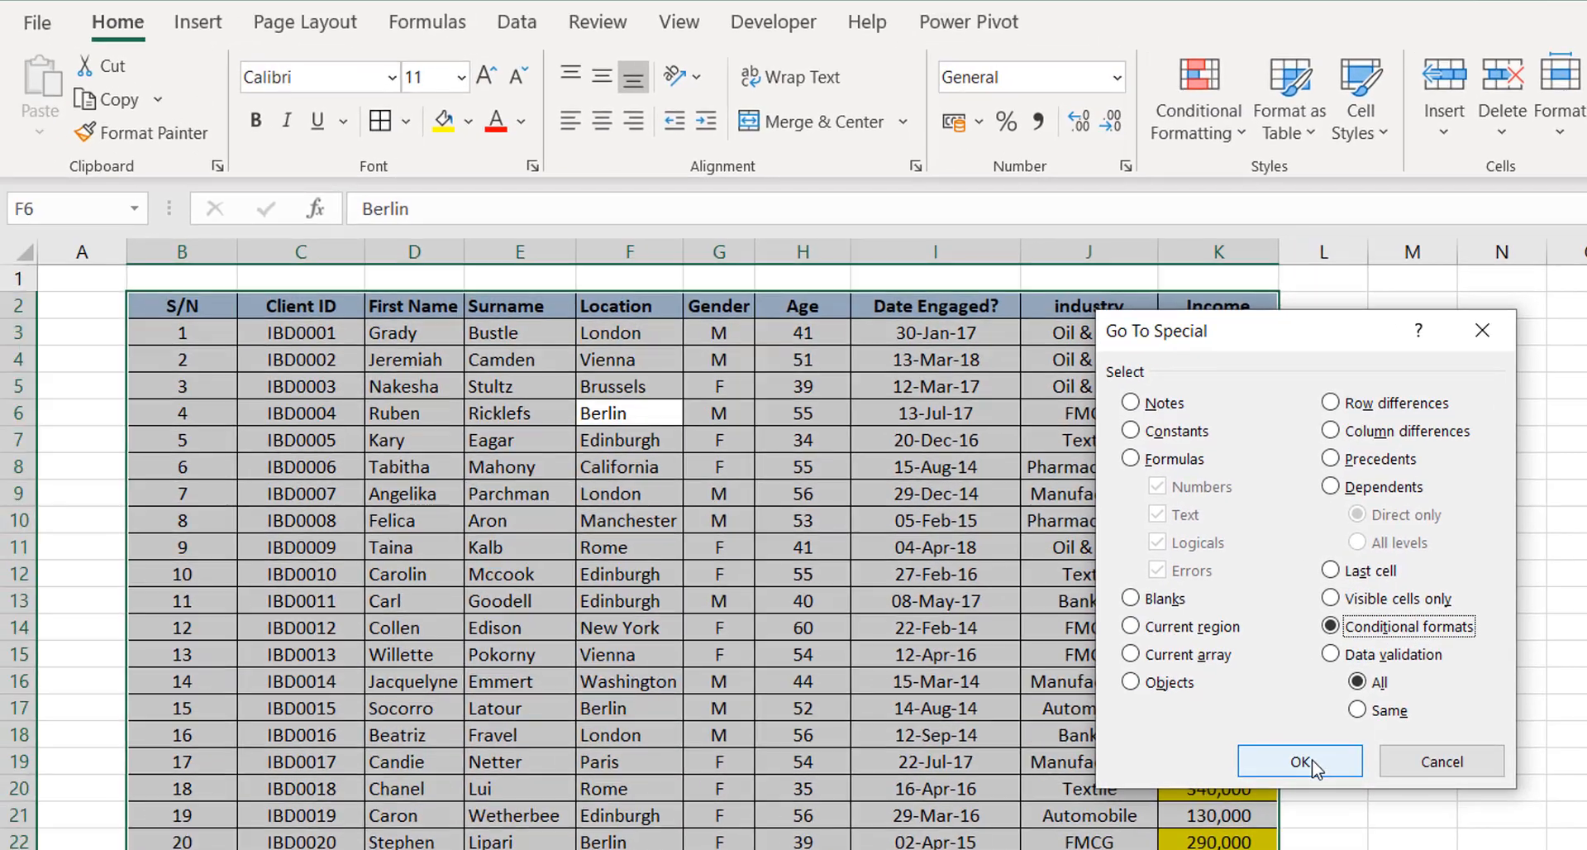
click(1229, 749)
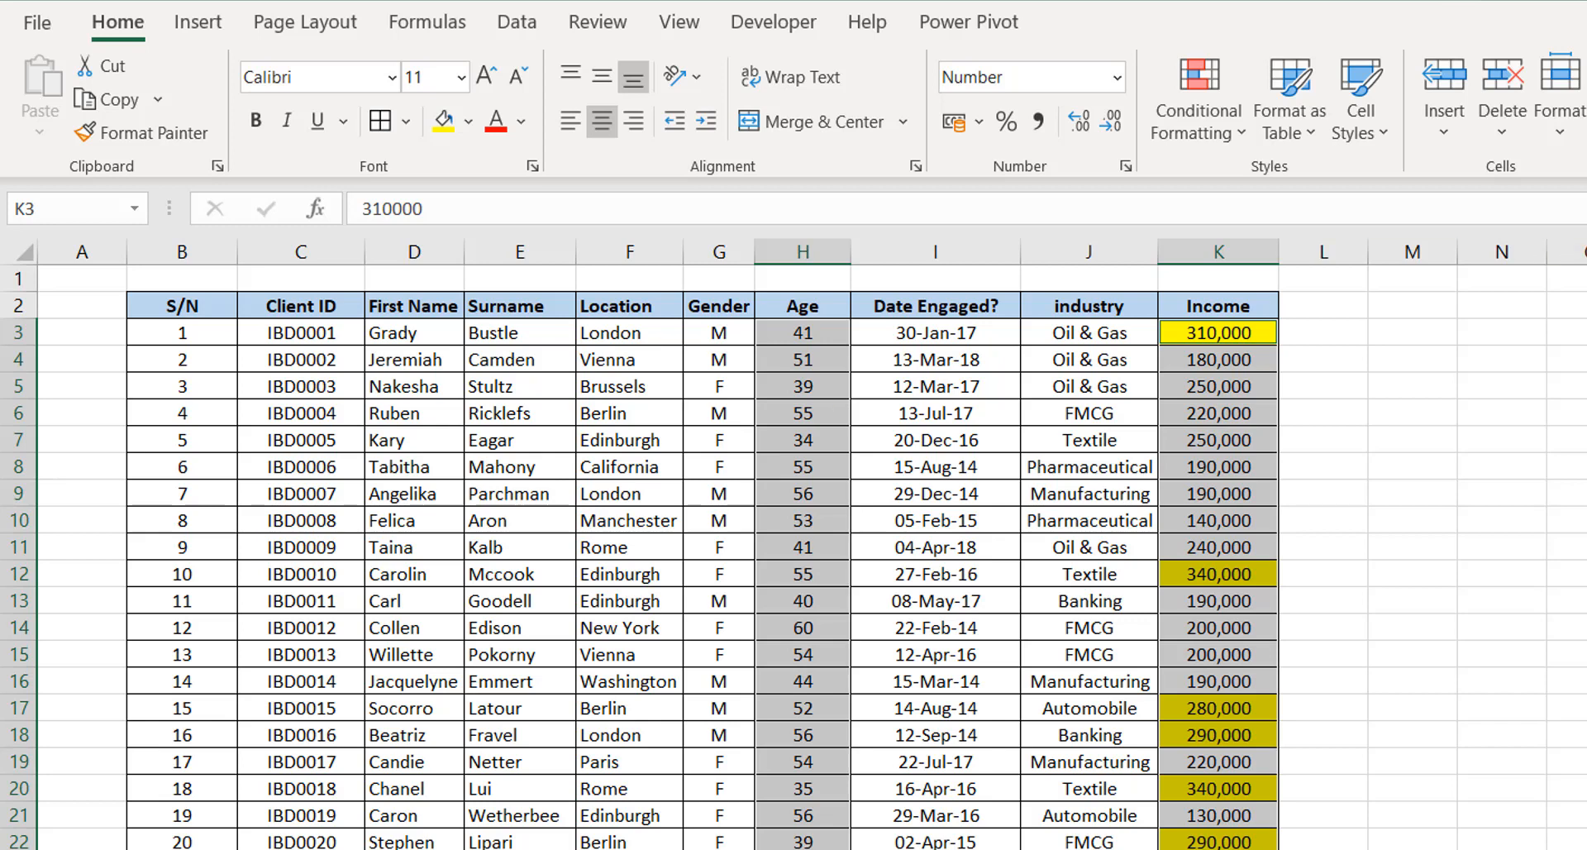
scroll(794, 556, down, 20)
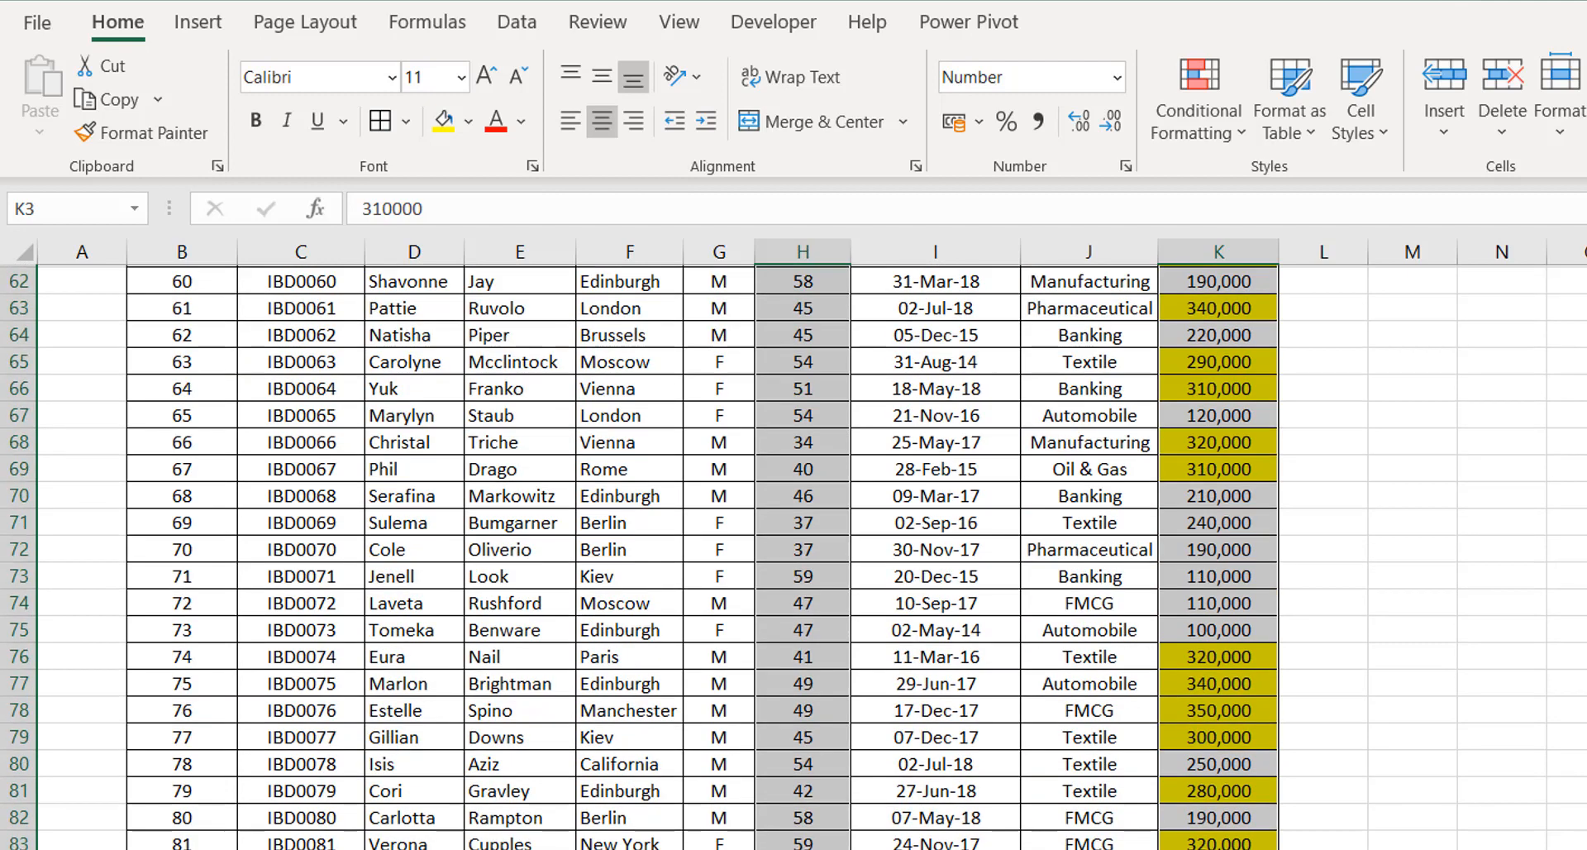
scroll(793, 556, up, 11)
scroll(794, 557, up, 13)
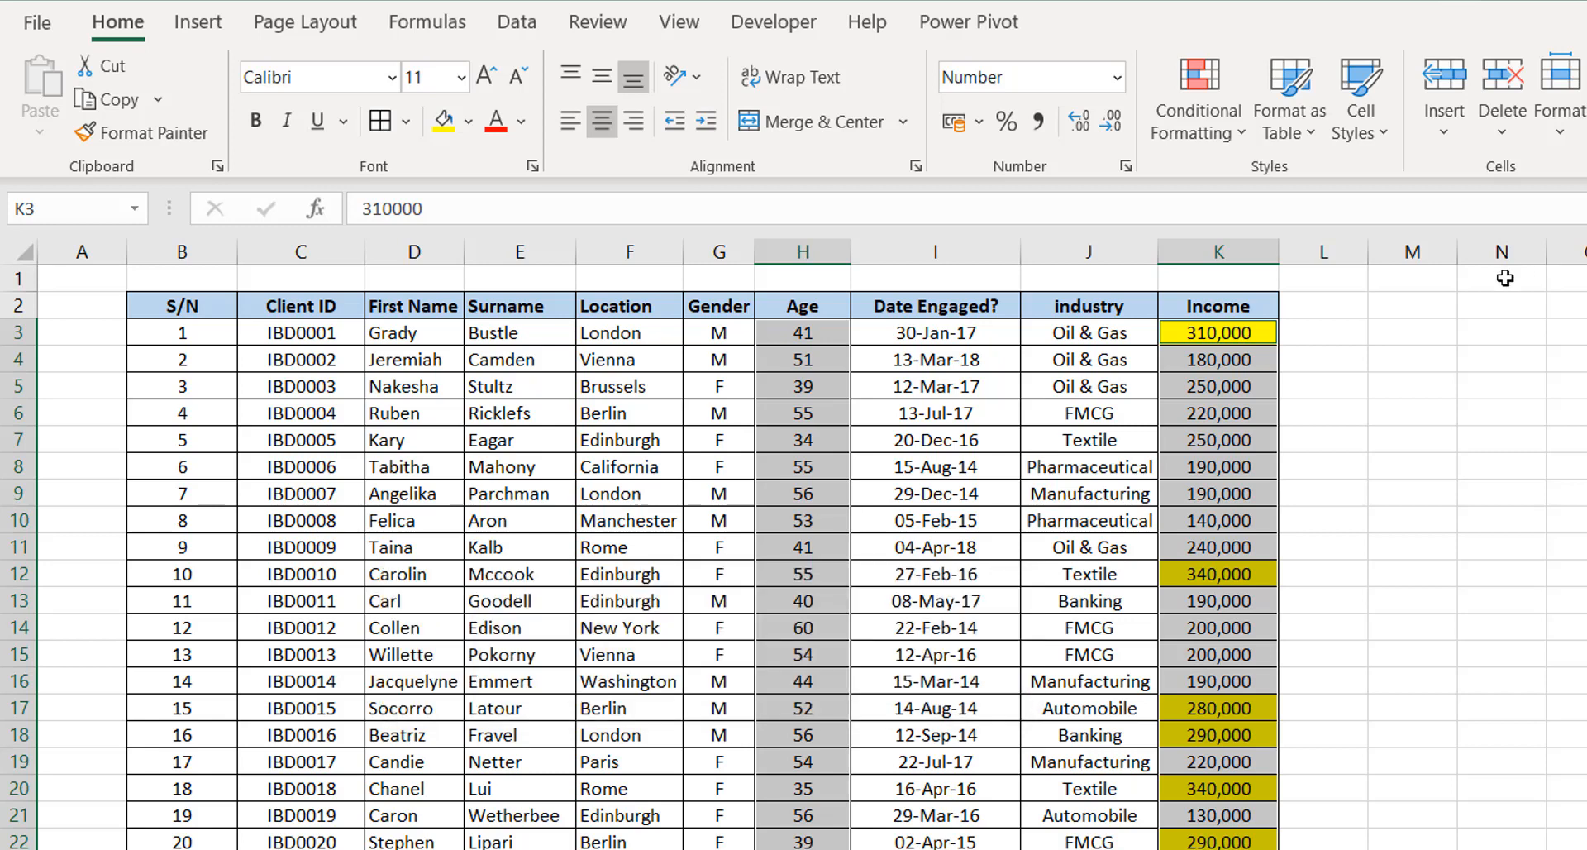
- From Age cell H11, use Go To Special with Conditional formats set to Same to select the cells sharing its rule
click(808, 543)
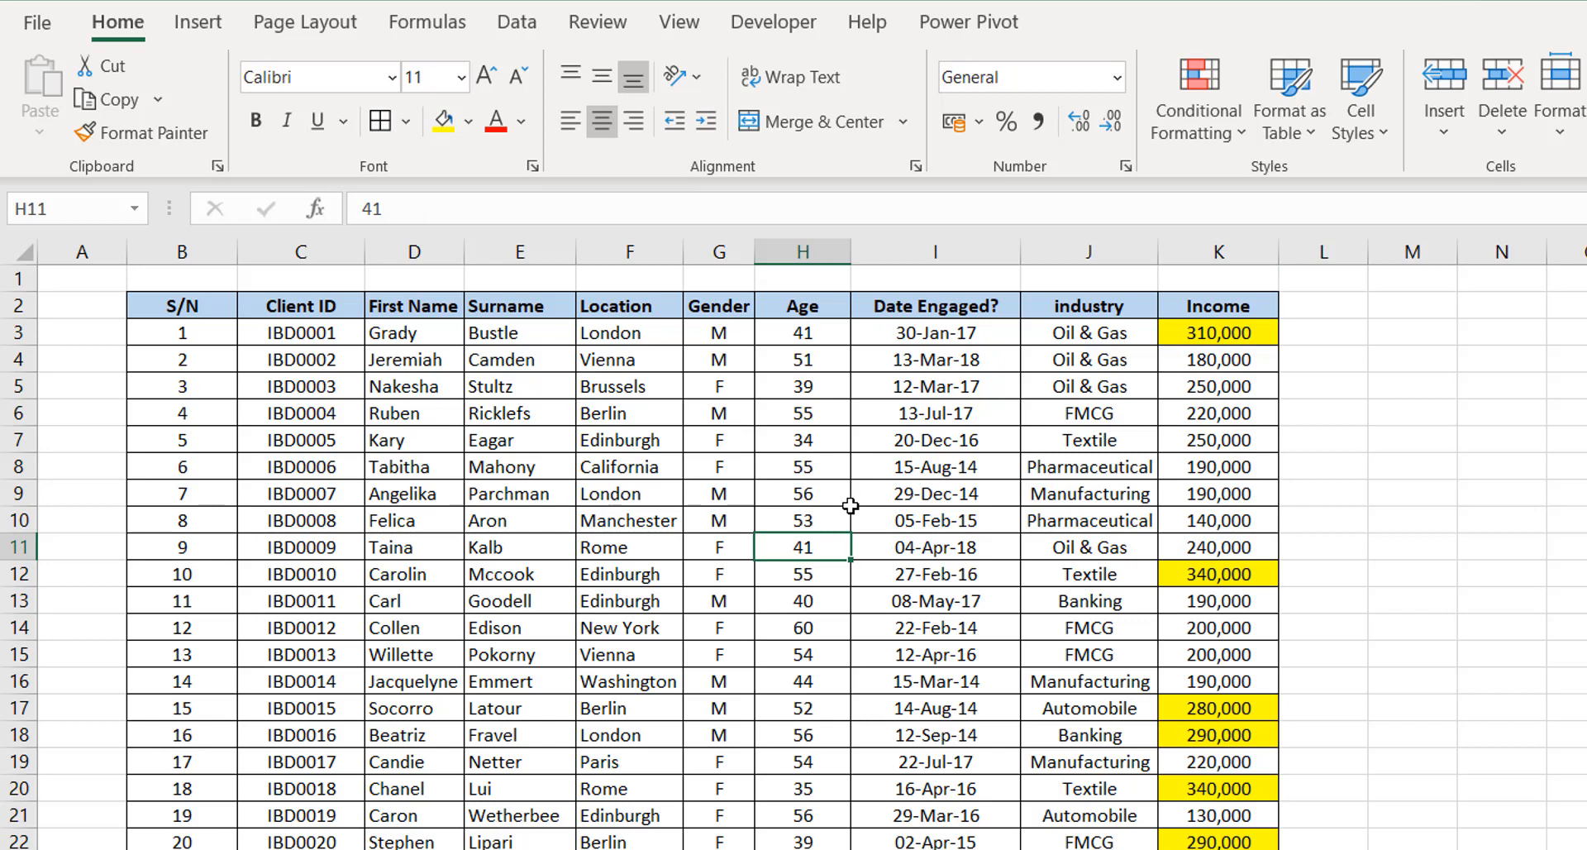
key(ctrl+g)
key(alt+s)
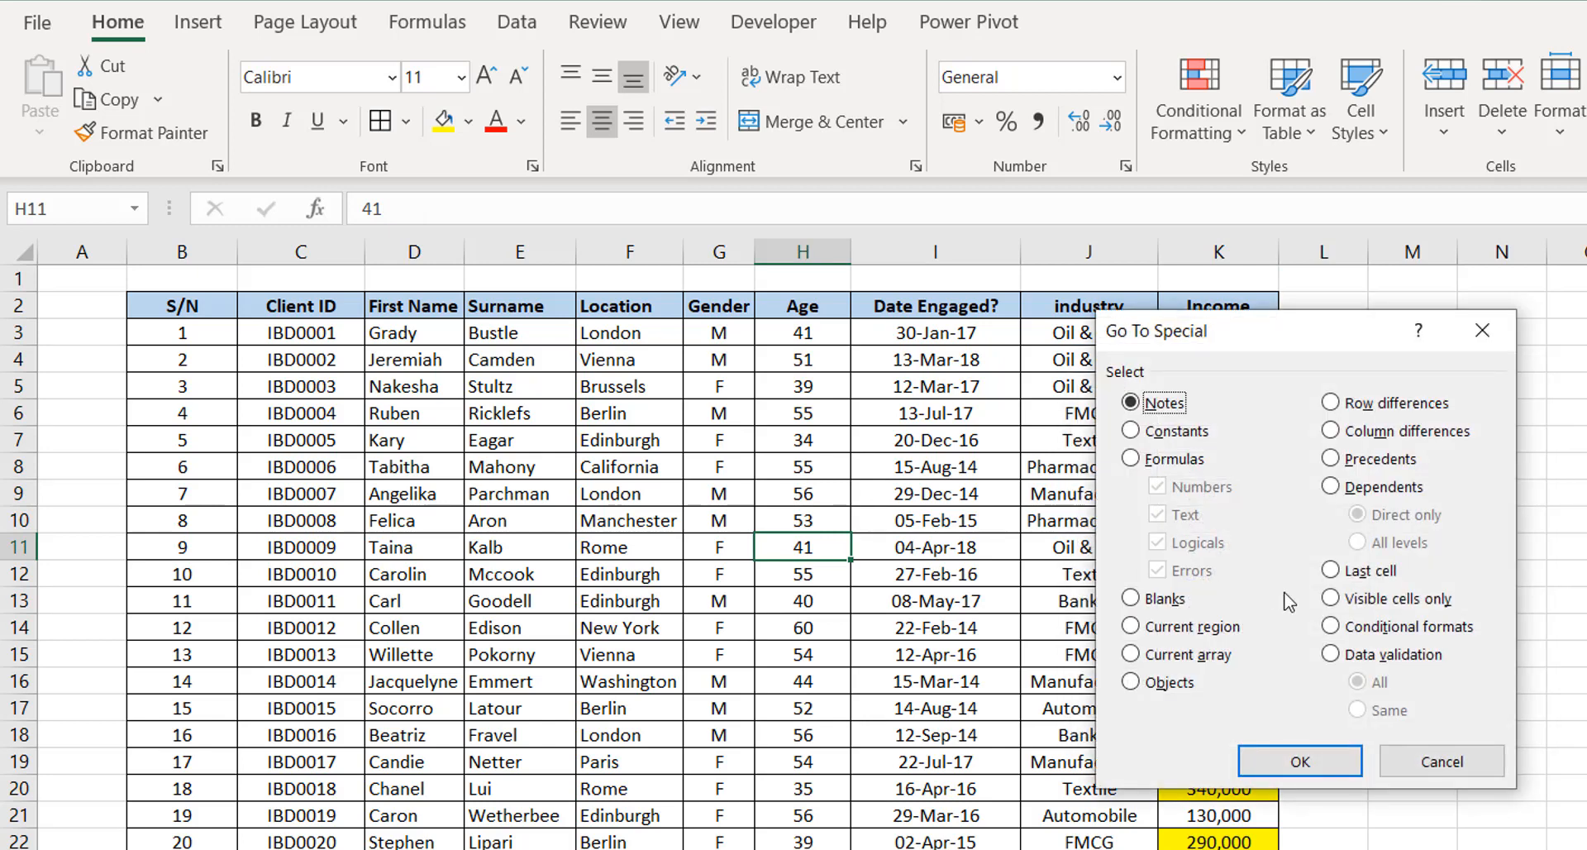
click(1356, 627)
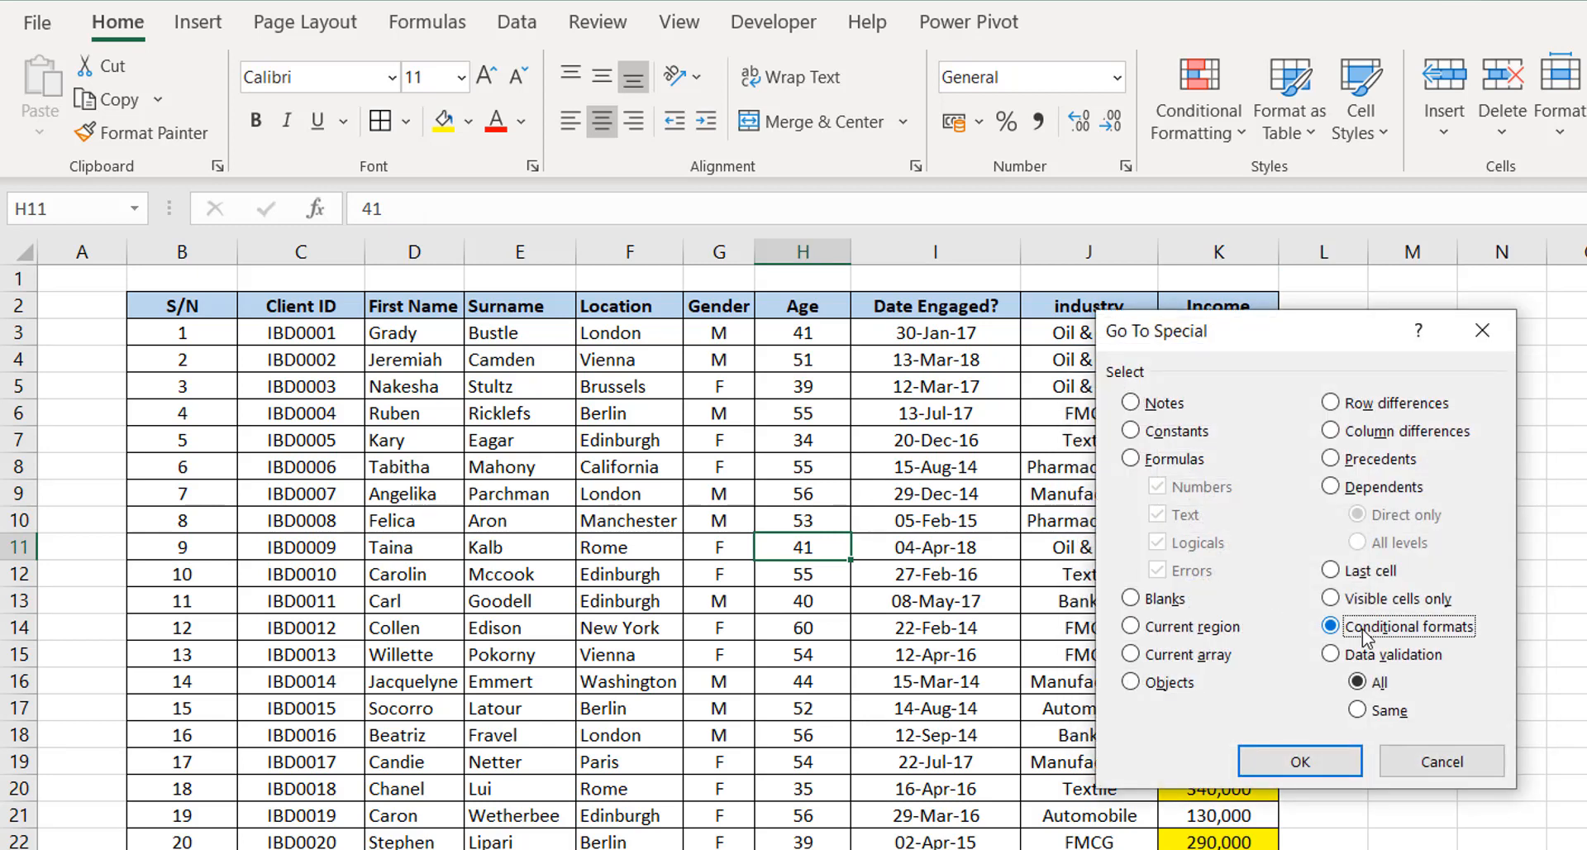
click(1371, 713)
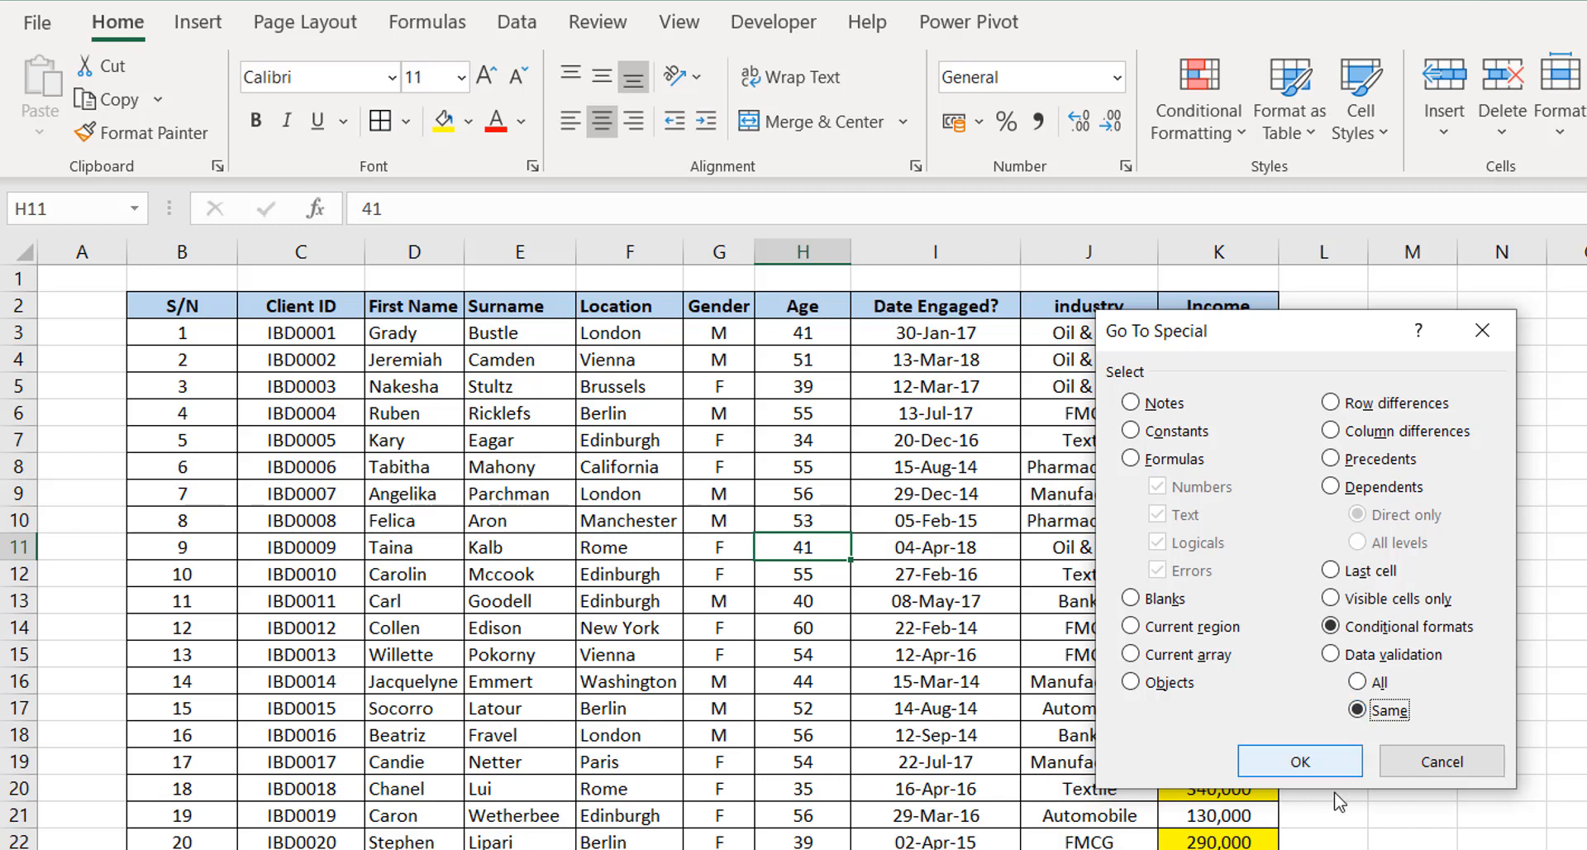
click(1338, 767)
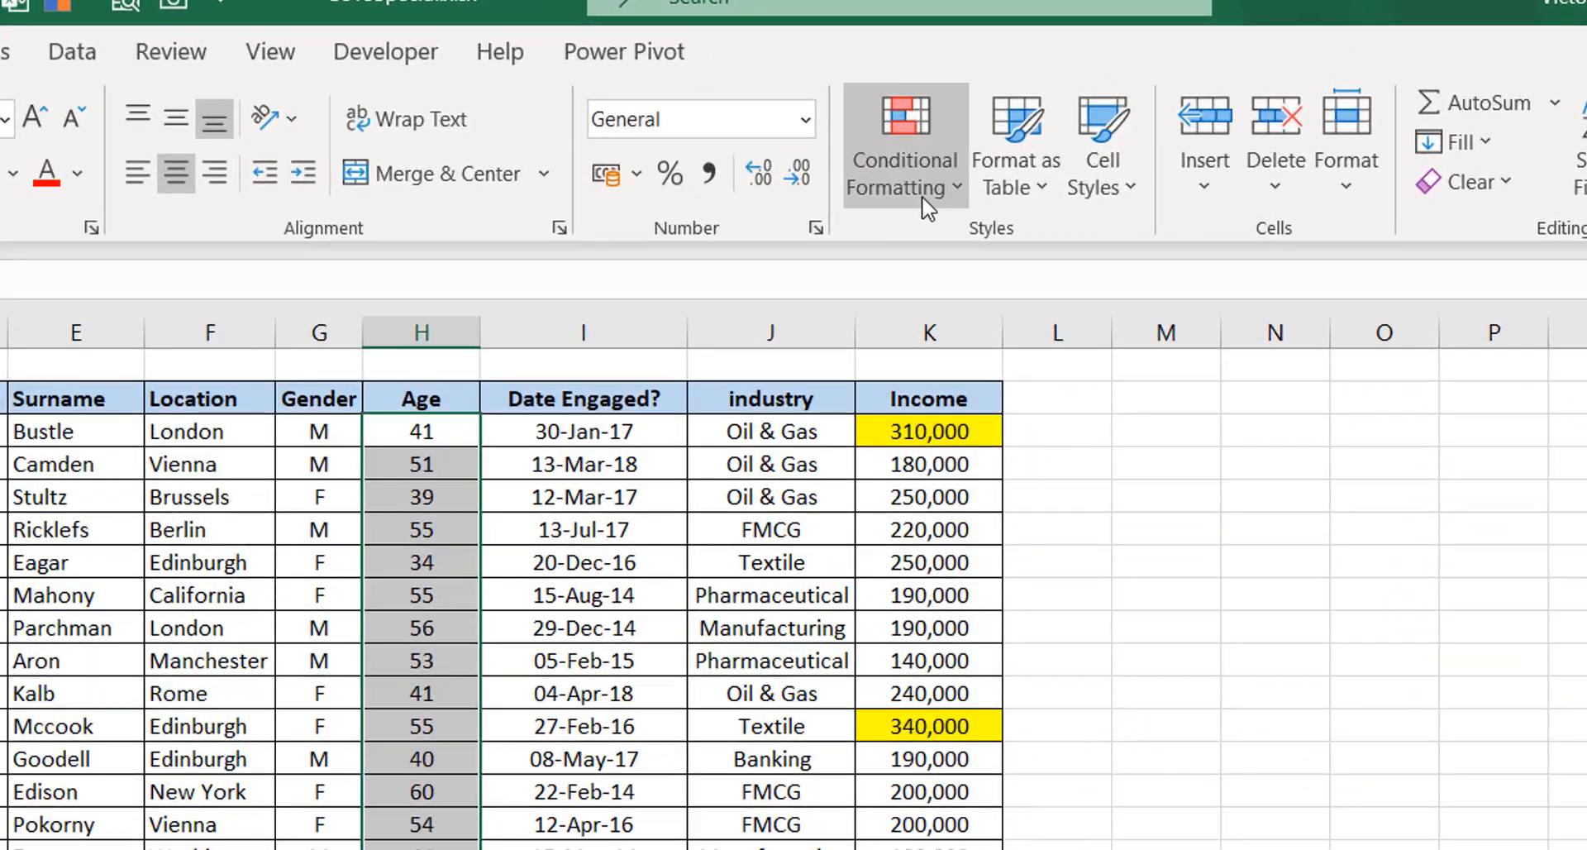
- View the conditional formatting Clear Rules options for the selected Age cells, leave without applying any, and deselect the cells
click(900, 137)
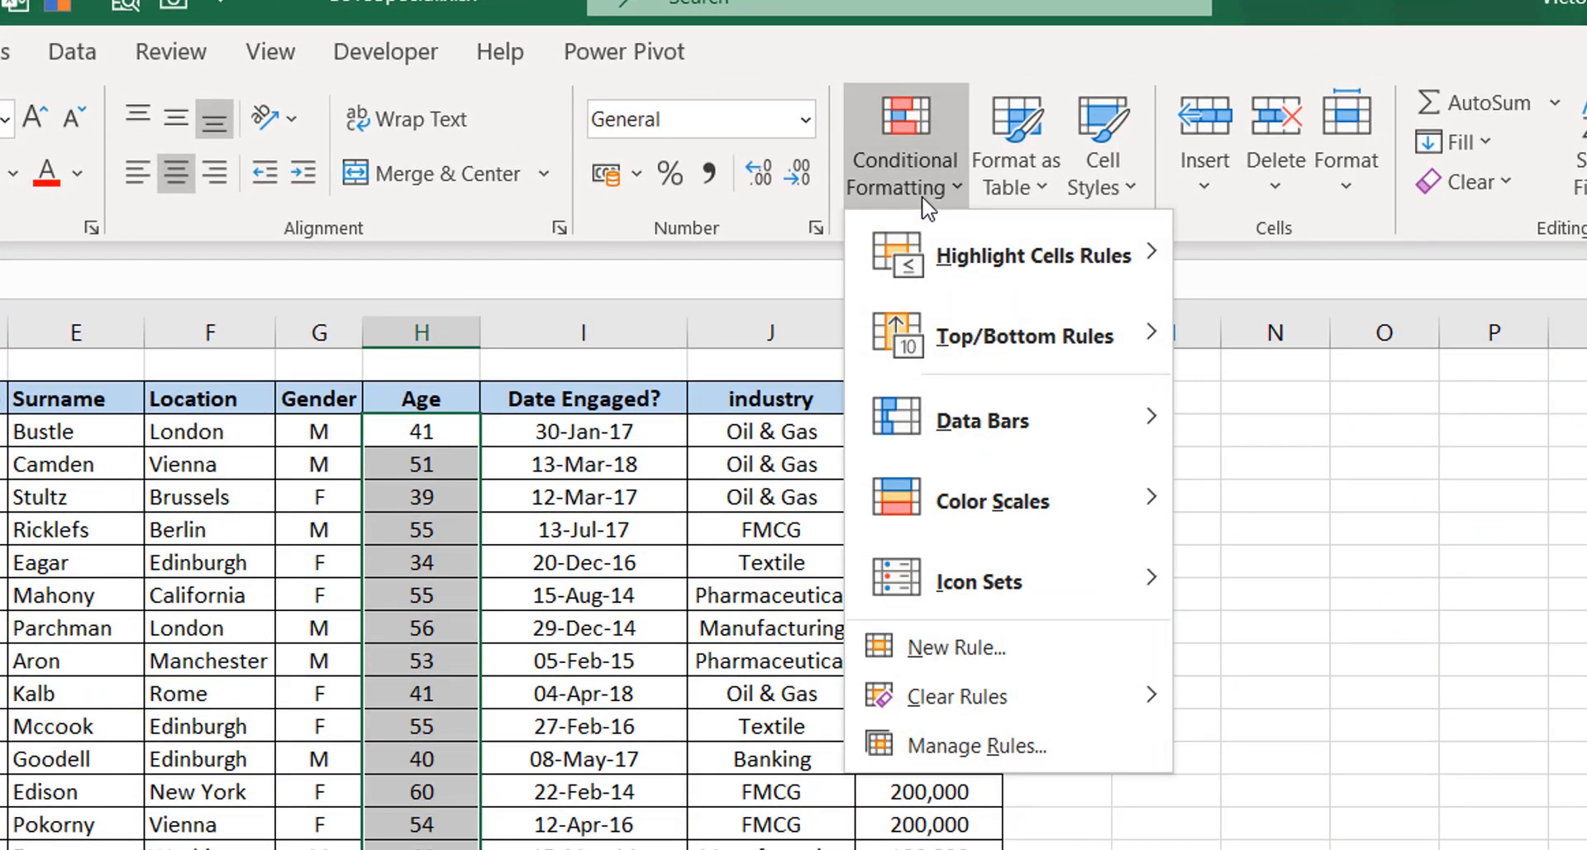
mouse_move(1137, 697)
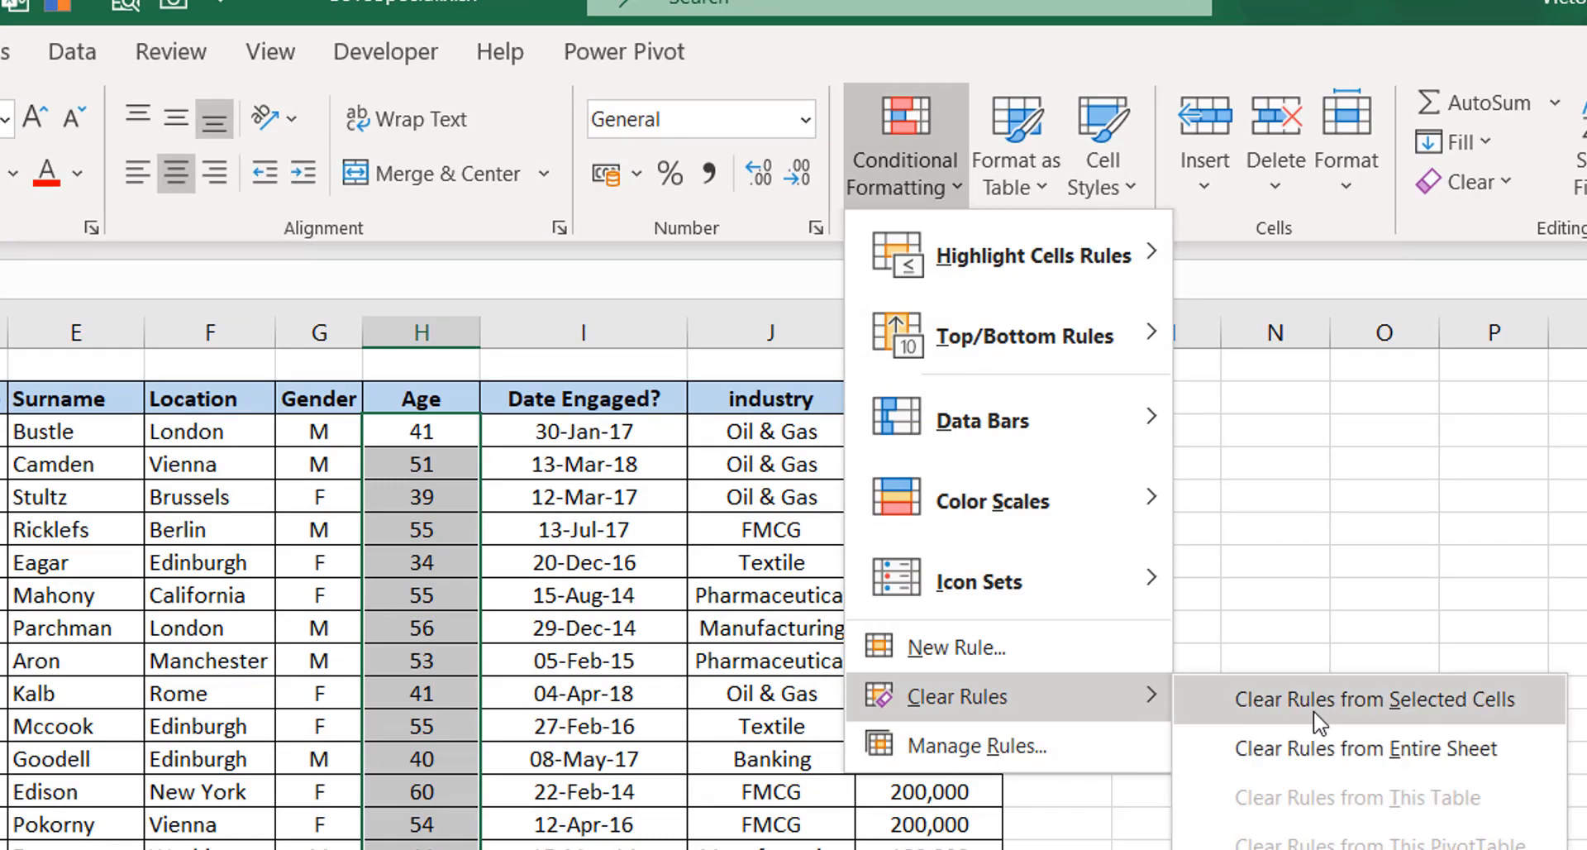
click(559, 513)
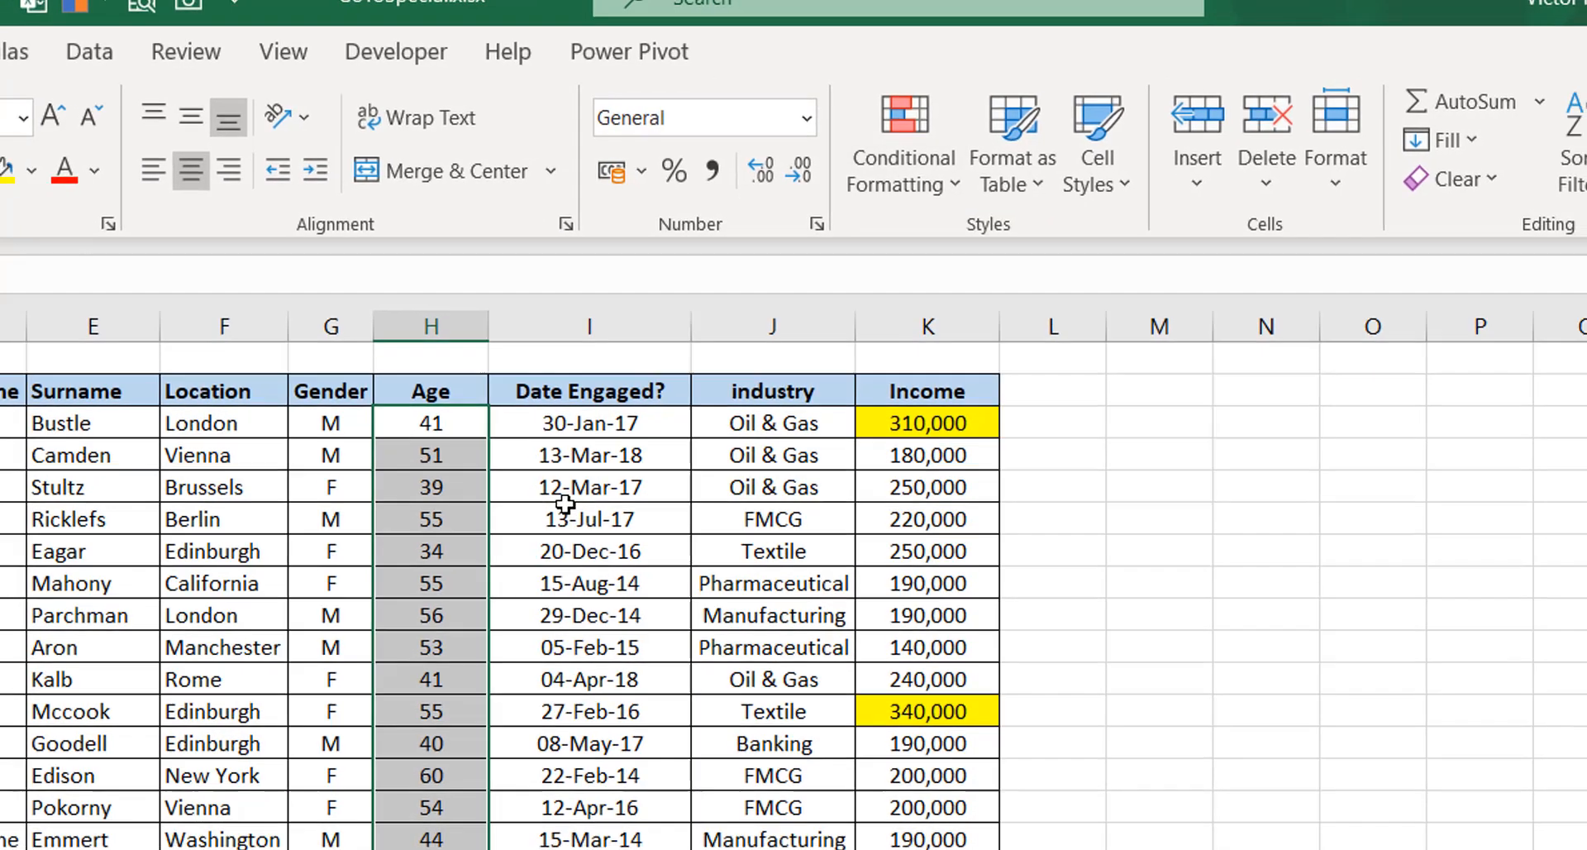
click(558, 516)
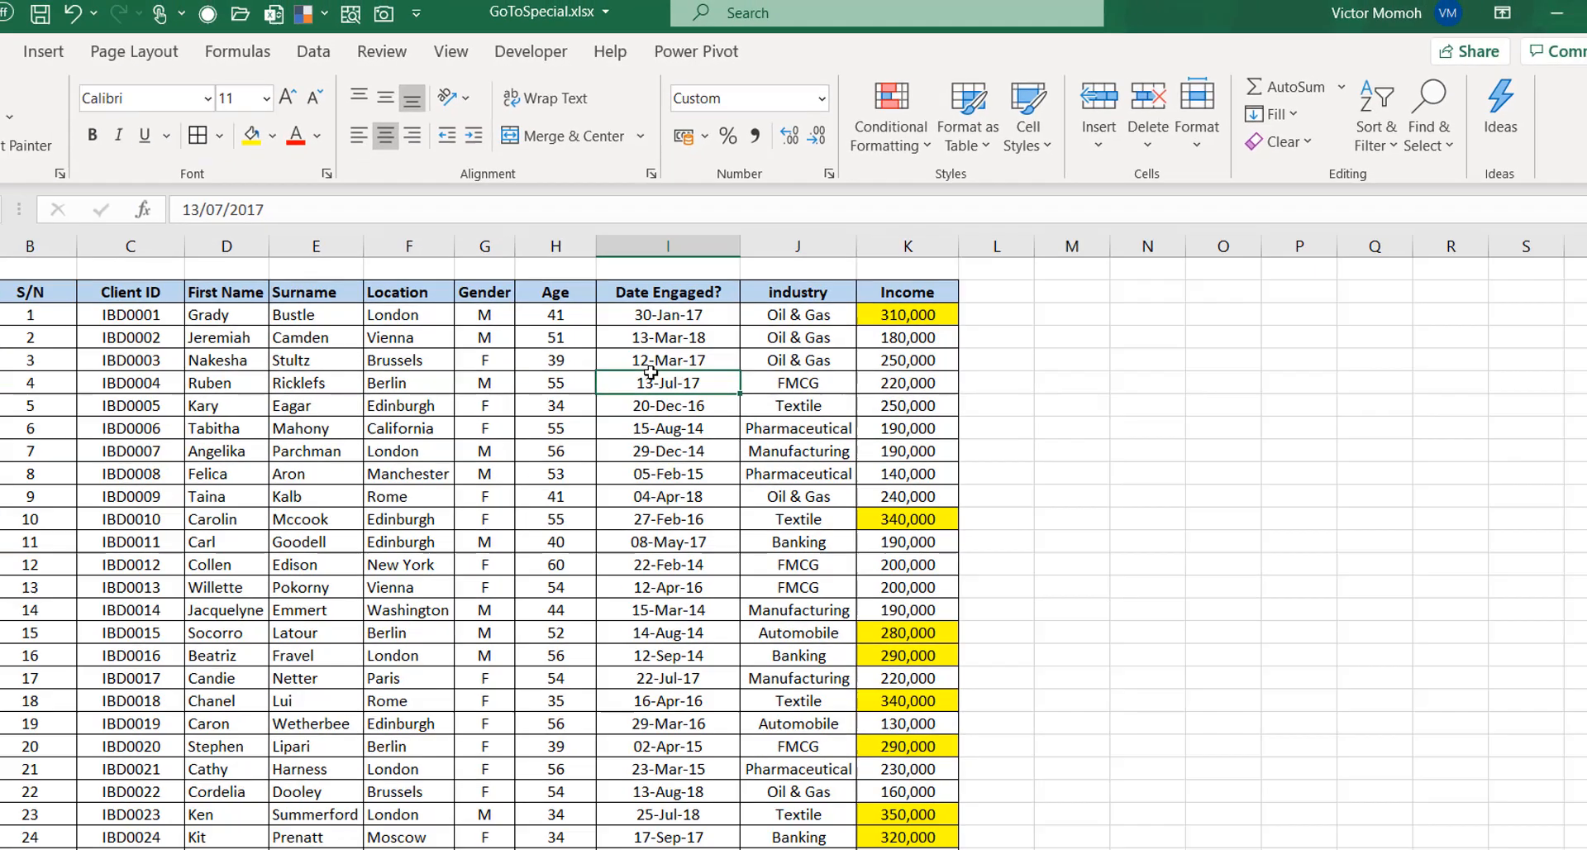